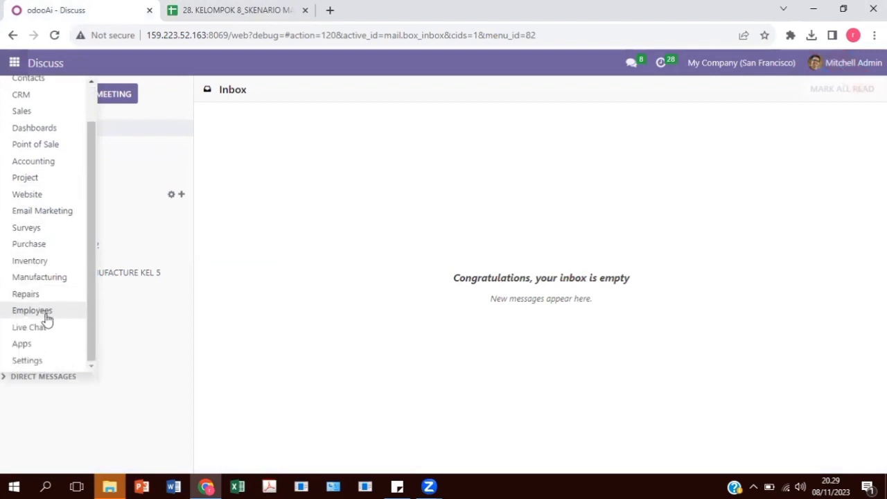
Step: Open the record import page for the users list in Settings
left_click(57, 361)
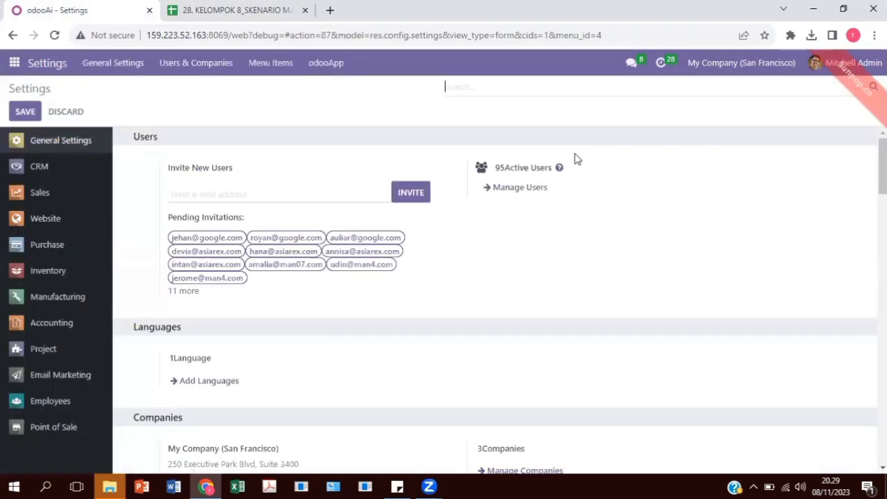
left_click(535, 189)
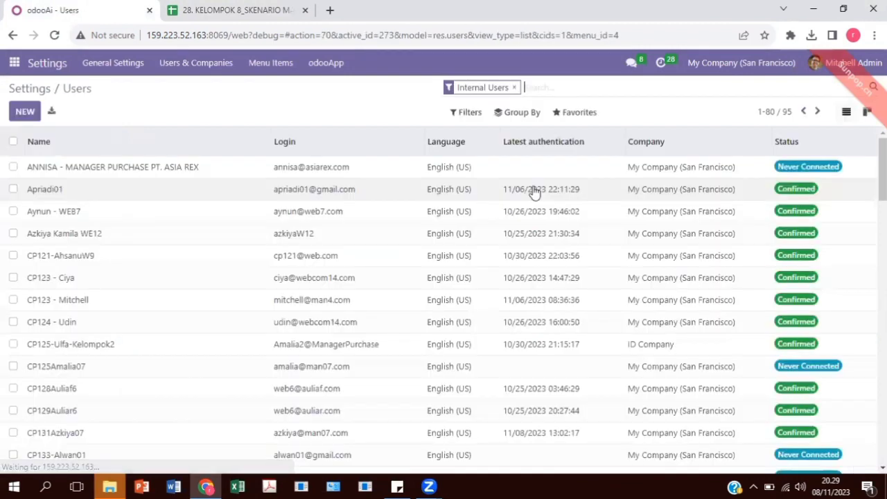
left_click(578, 113)
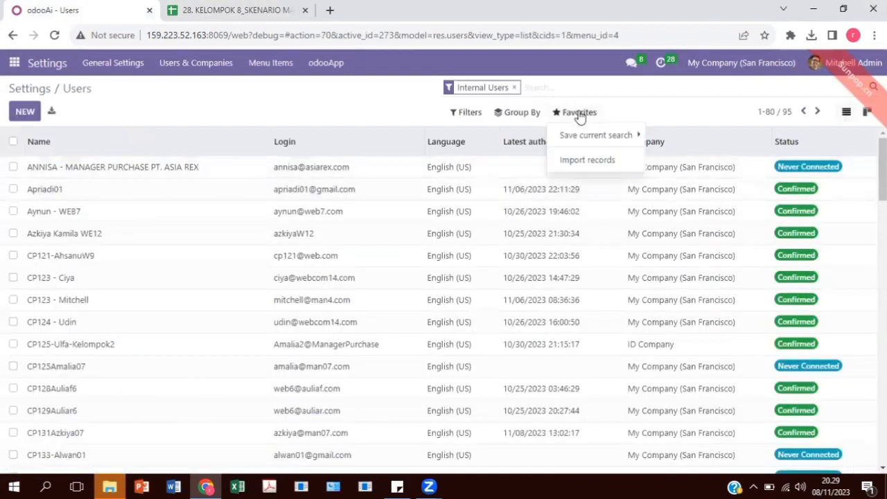
left_click(575, 165)
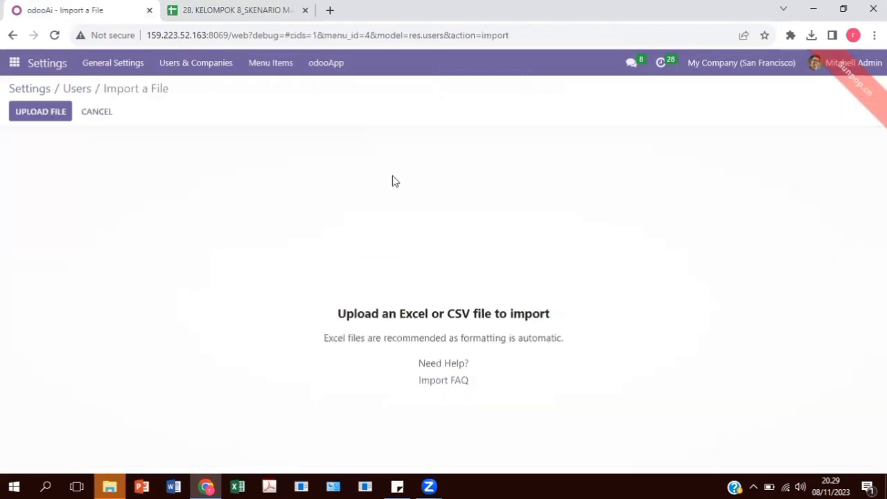
Step: Load the 28. KELOMPOK 8_SKENARIO MANUFACTURE workbook from Downloads, and import its users after testing the file
left_click(60, 126)
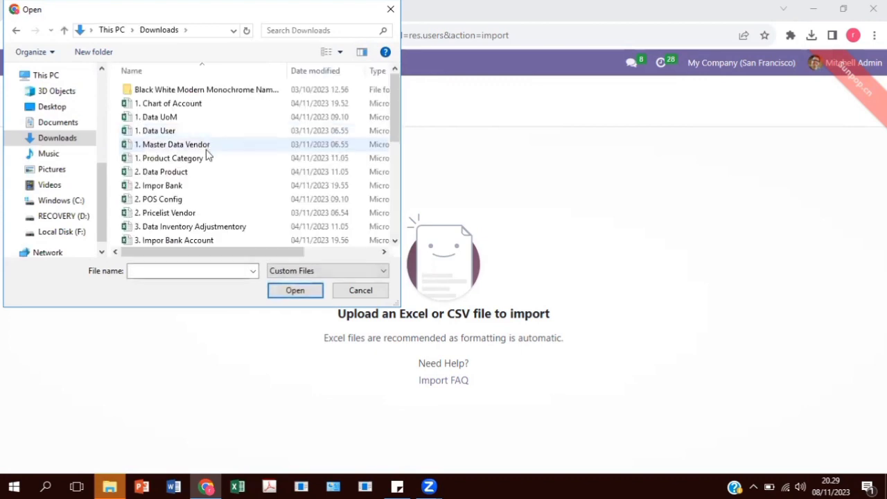
scroll(208, 148, "down", 5)
left_click(210, 150)
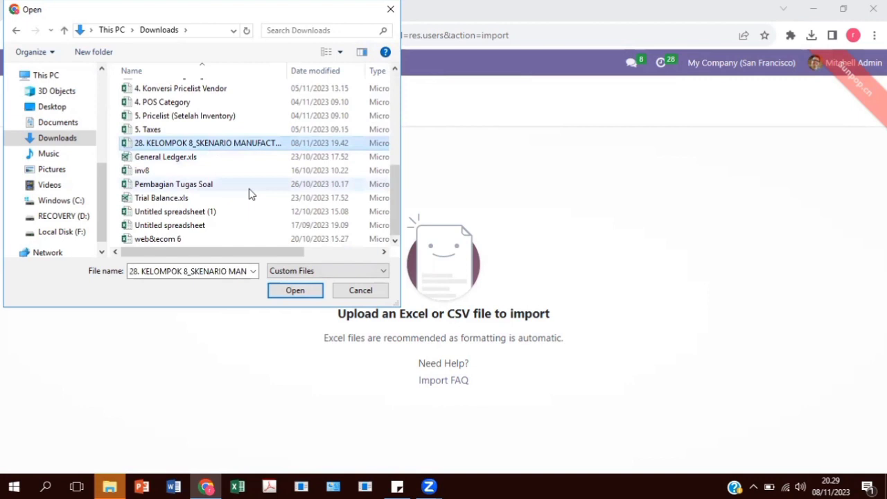
left_click(295, 290)
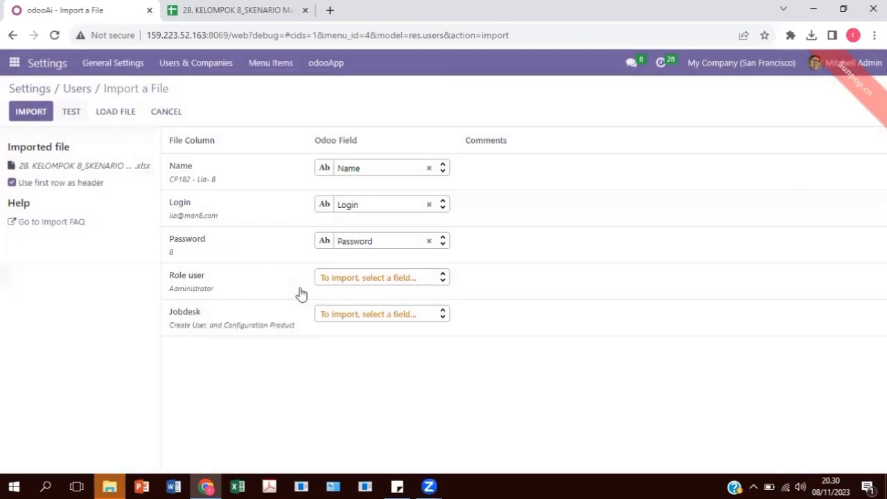
left_click(74, 114)
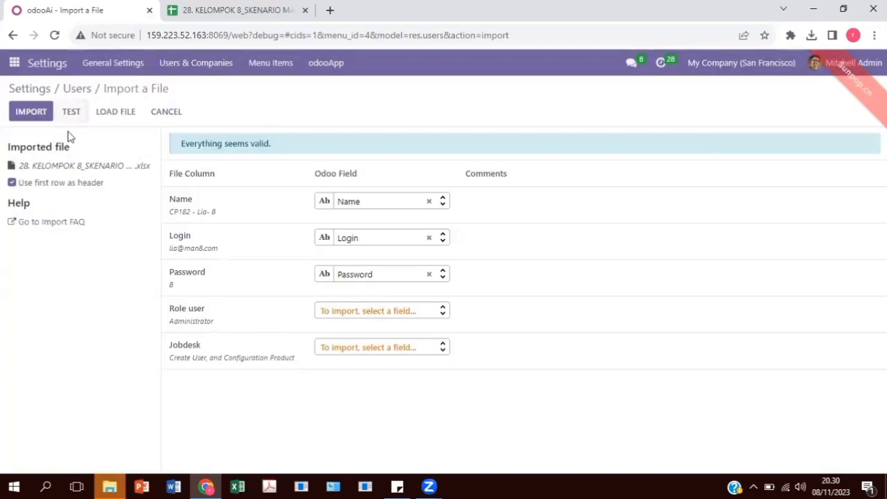
left_click(32, 112)
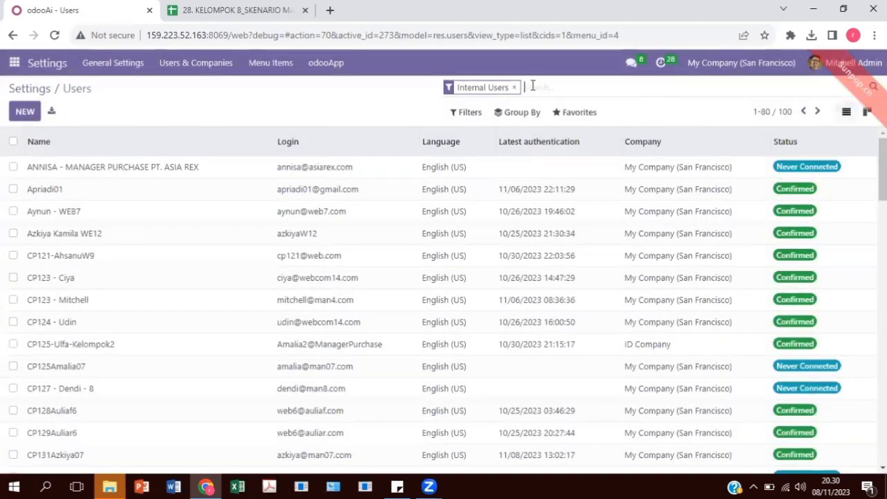
Step: Filter the users list by man8 and open the first matching user's record
type("man8")
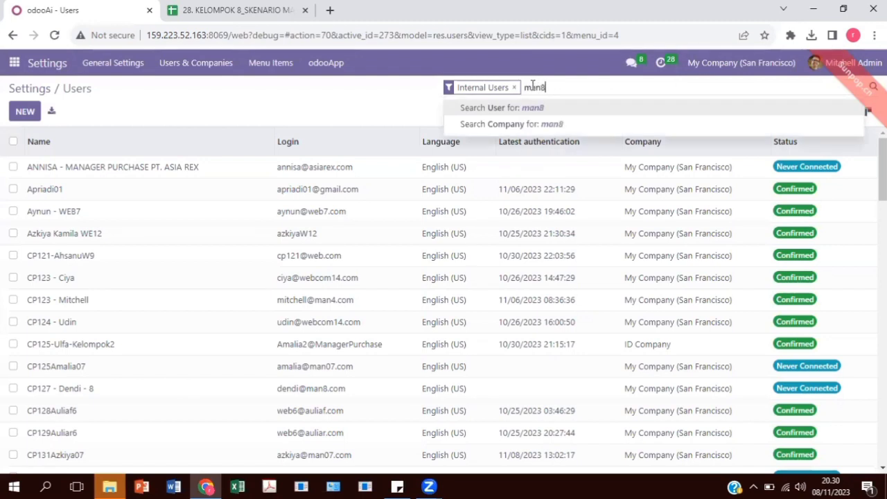
key("Return")
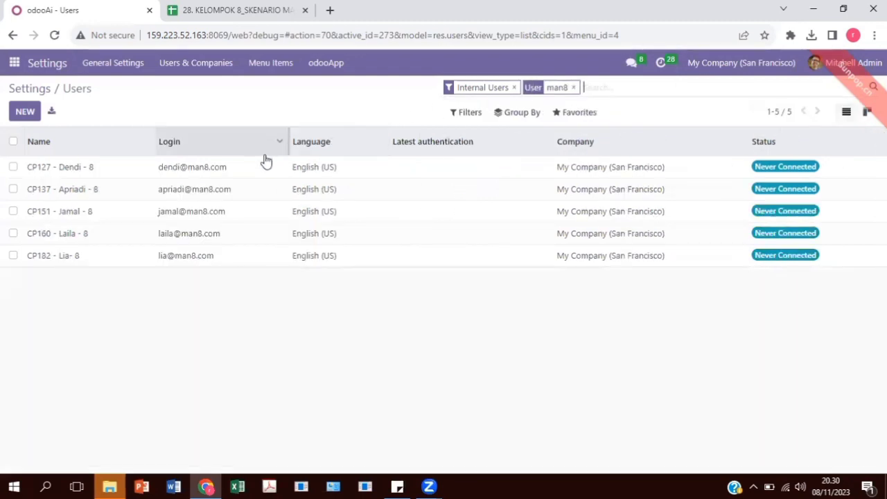
left_click(228, 168)
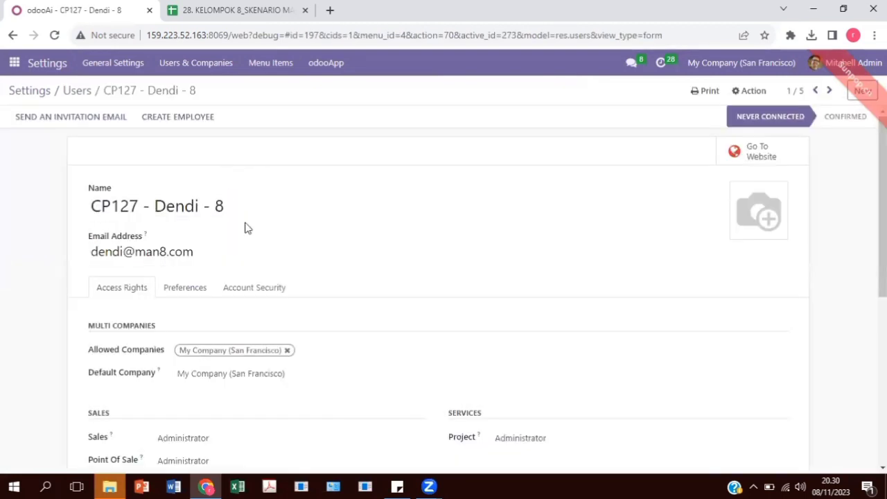
Step: Clear the Sales and Point of Sale access rights of the opened user
scroll(273, 257, "down", 3)
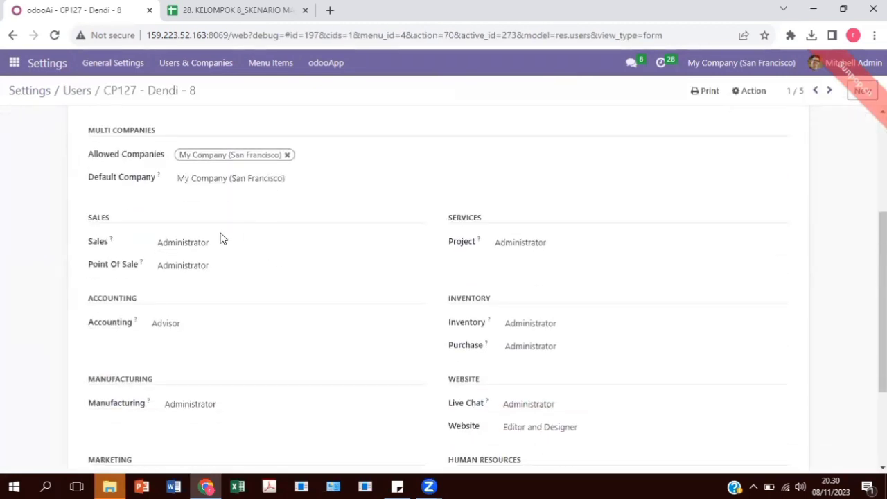
left_click(220, 240)
left_click(217, 254)
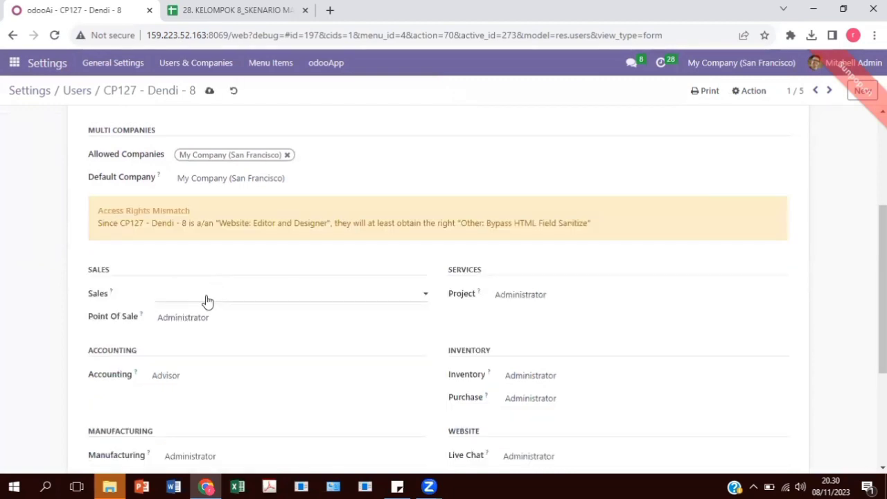
left_click(204, 320)
left_click(205, 333)
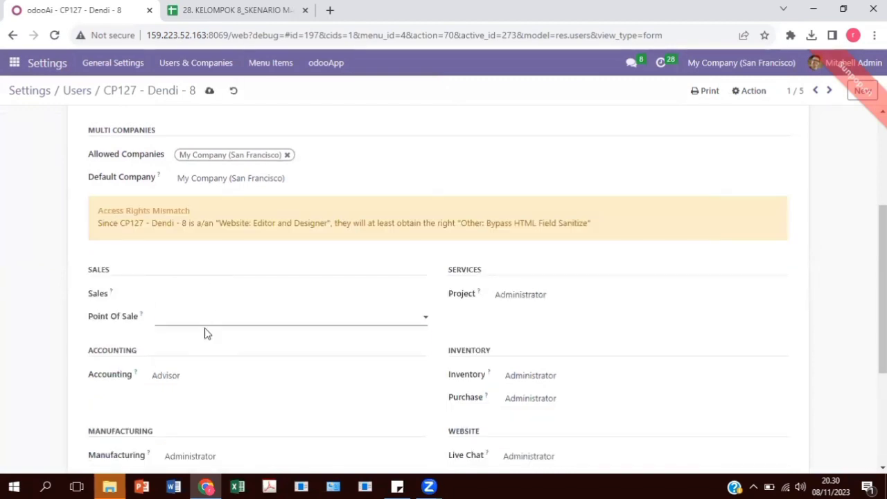
left_click(573, 485)
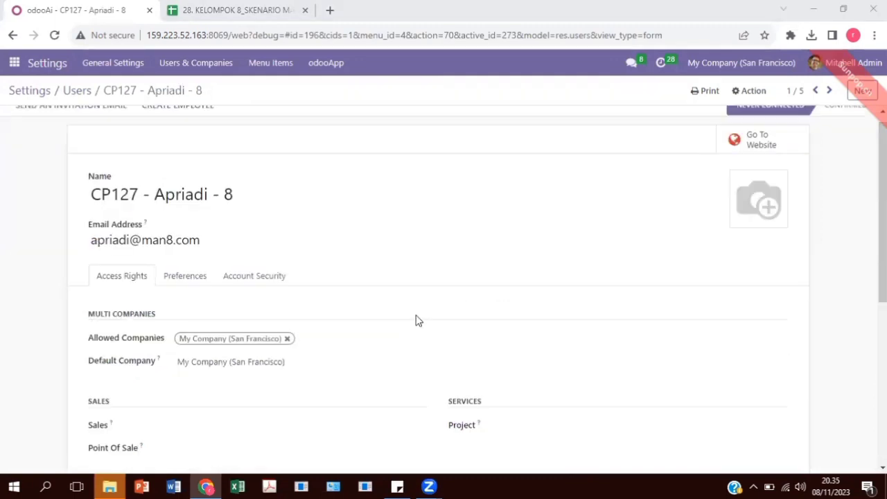
Step: Return to the users list and start a password change for all the filtered man8 users
scroll(416, 319, "down", 5)
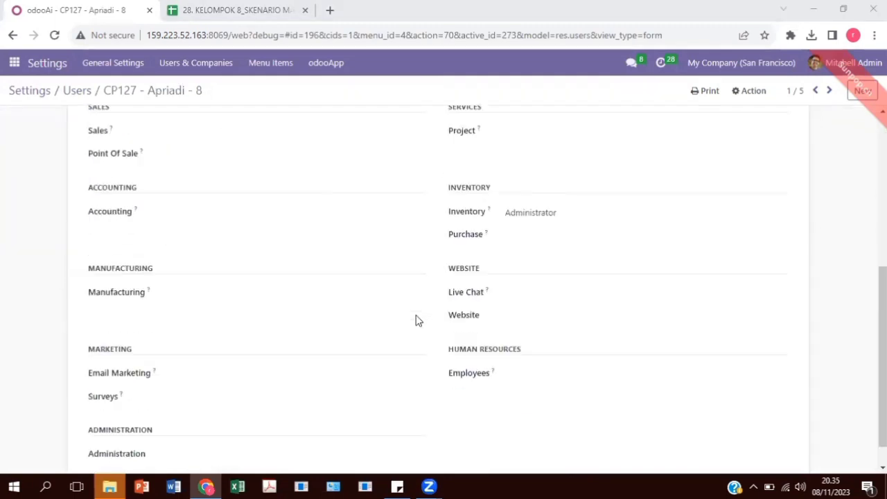
scroll(410, 312, "up", 3)
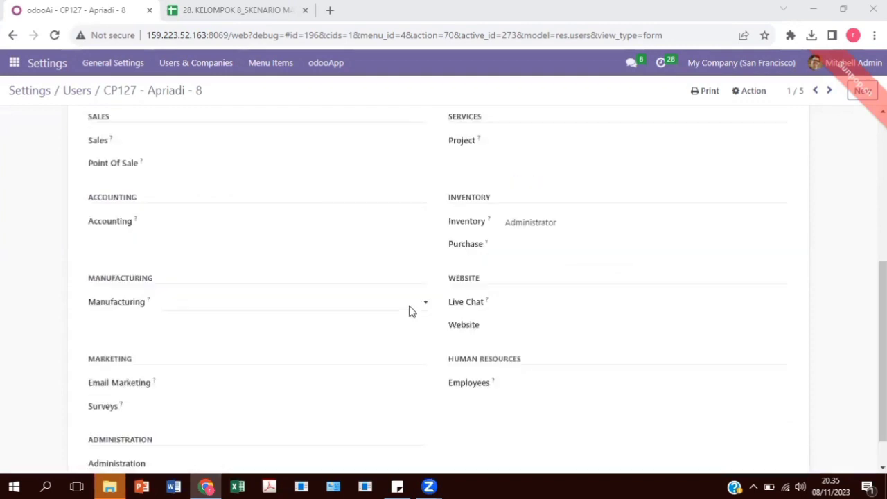
scroll(409, 305, "up", 3)
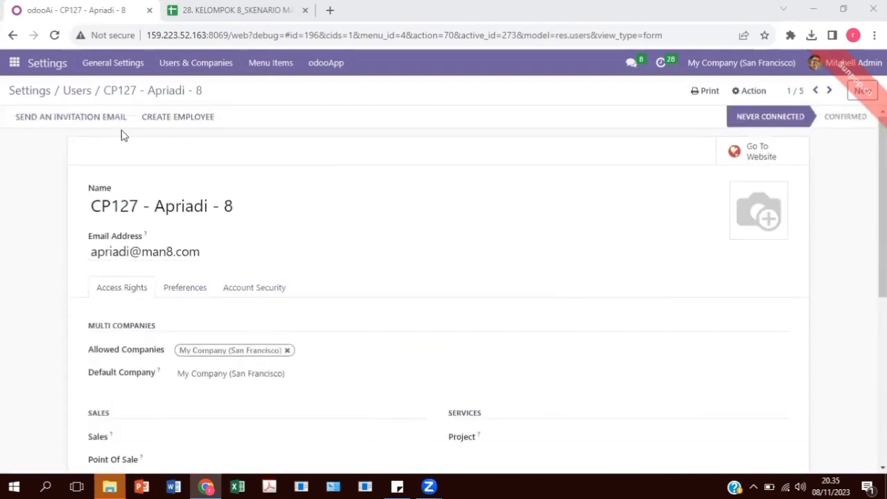
left_click(81, 90)
left_click(13, 141)
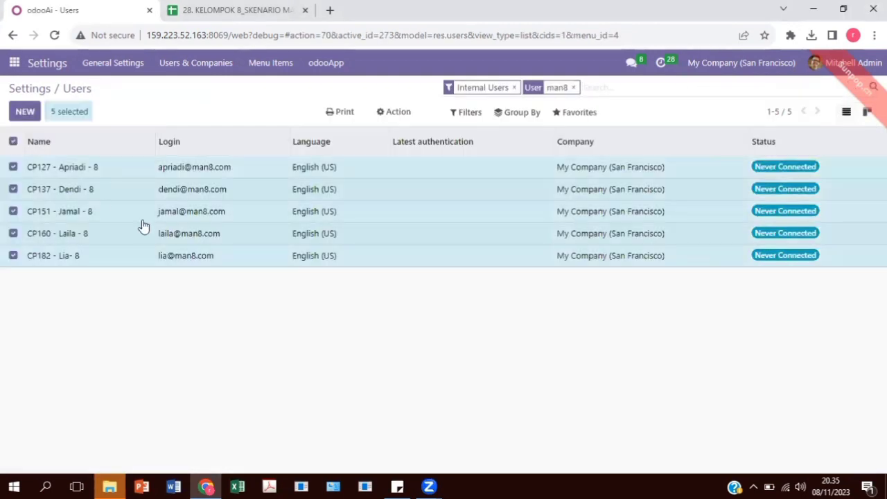
left_click(395, 113)
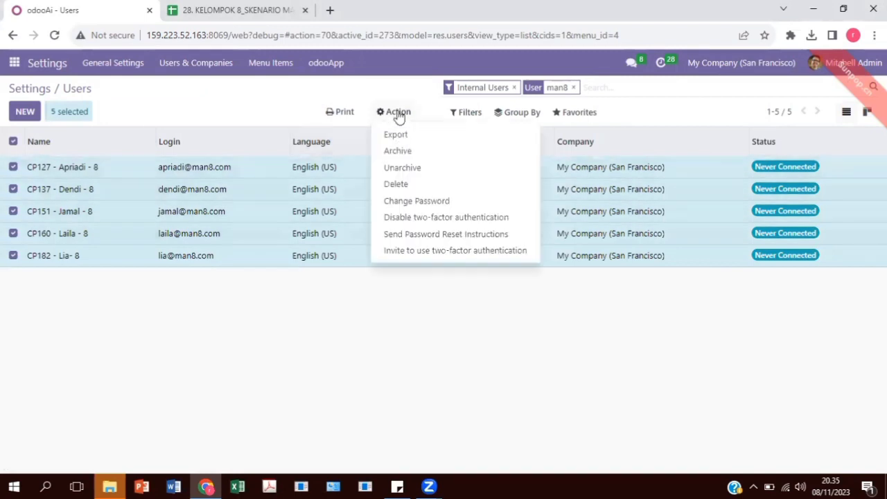
left_click(421, 200)
Step: Enter a new password for each of the man8 users and apply the password change
left_click(477, 148)
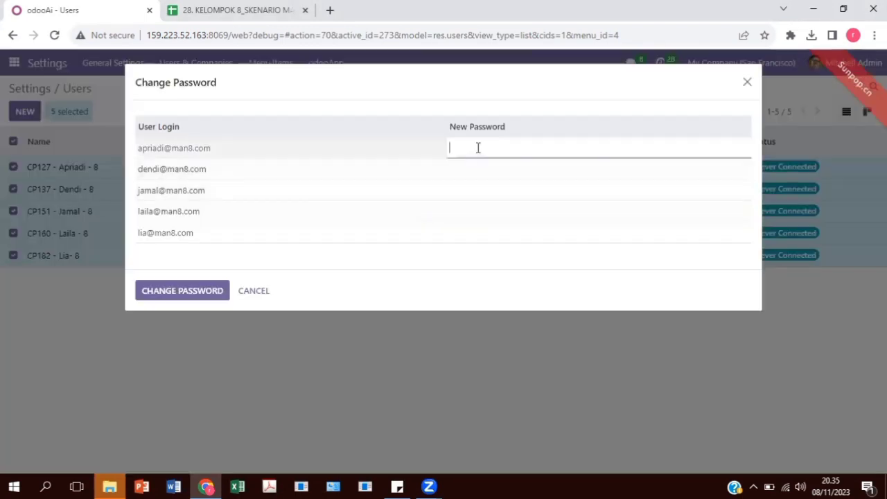
type("1")
left_click(465, 172)
type("1")
left_click(465, 192)
type("1")
left_click(463, 212)
type("1")
left_click(462, 234)
type("1")
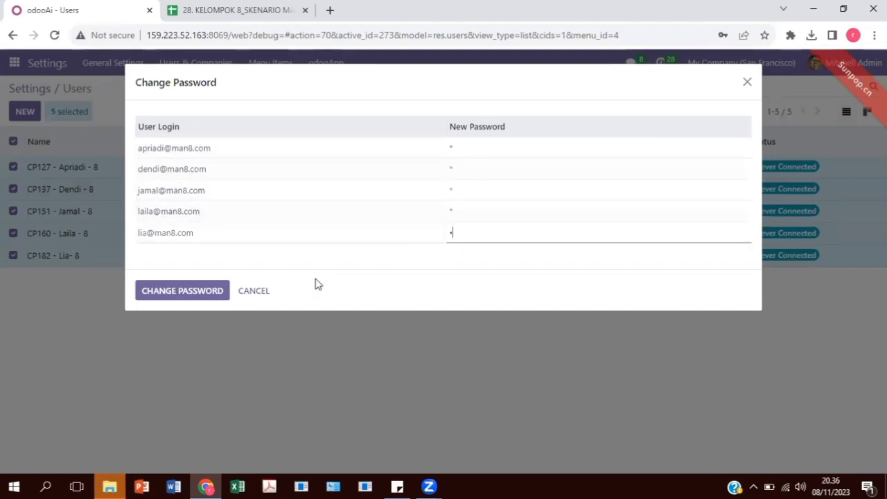
left_click(182, 293)
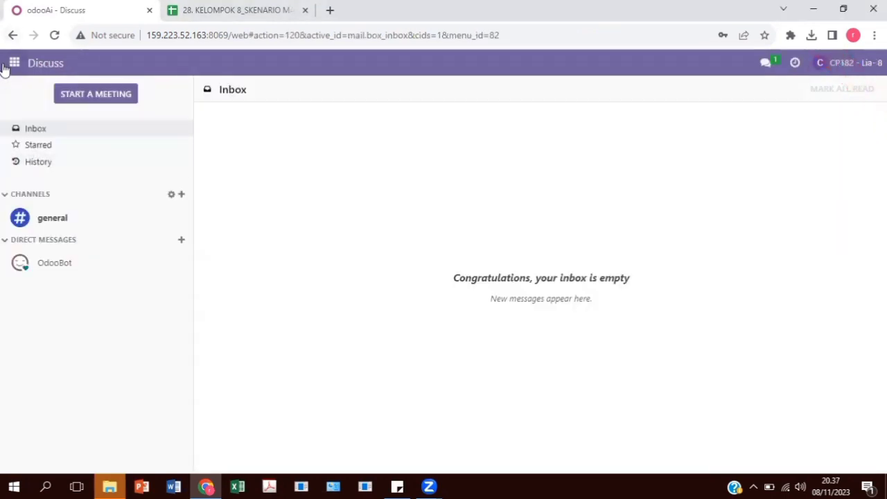
Step: Open the products list in Inventory and filter it by product K8
left_click(10, 66)
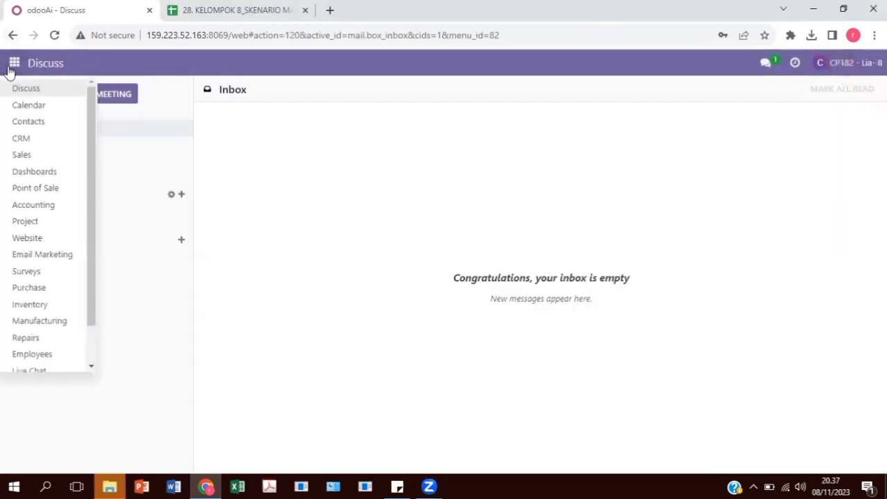
left_click(59, 305)
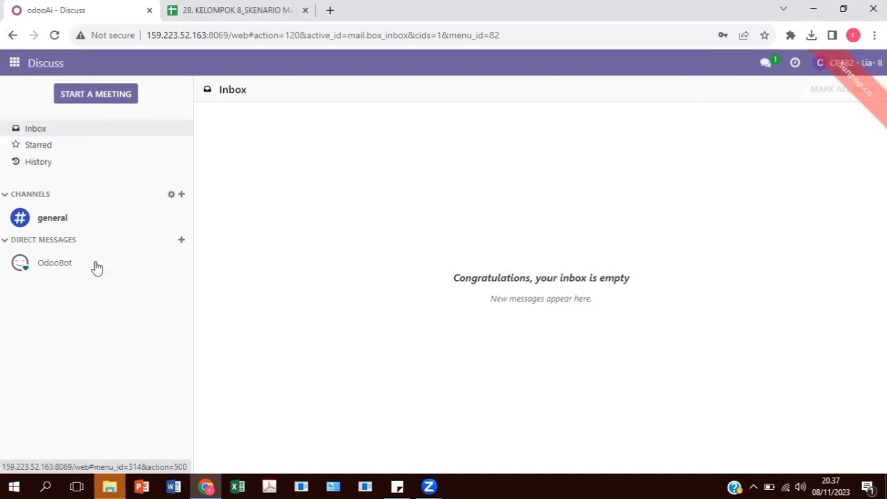
left_click(213, 66)
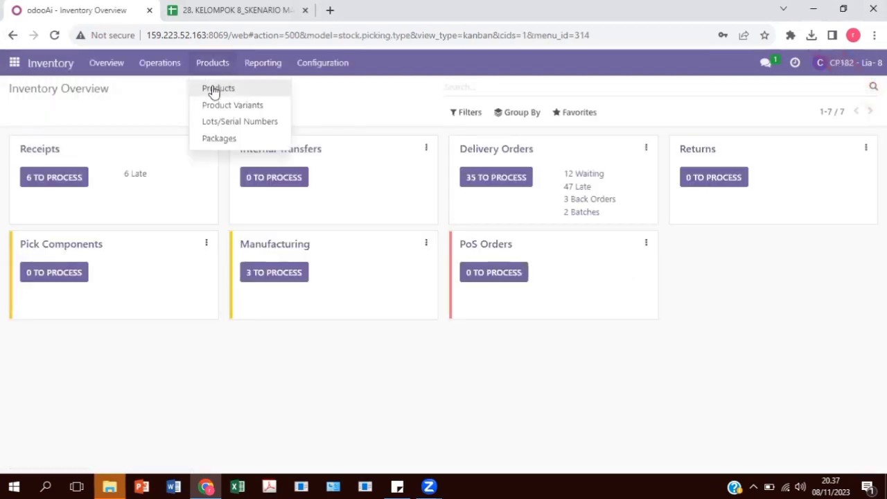
left_click(216, 88)
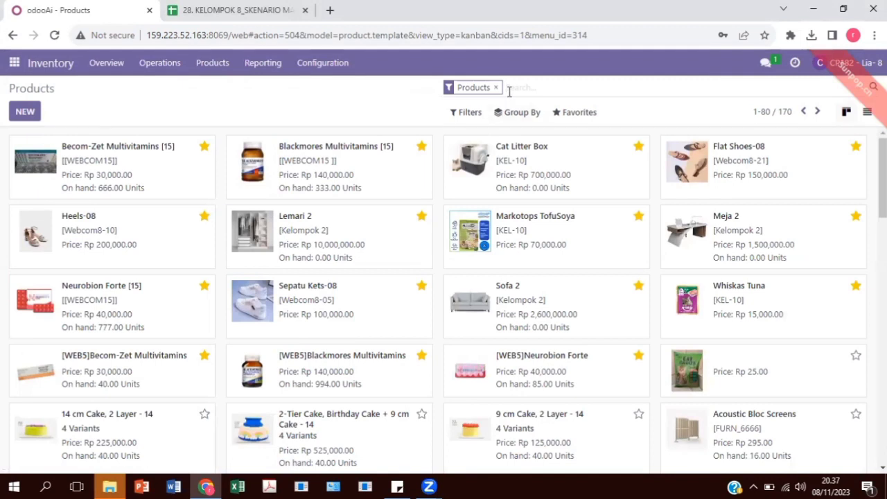
type("K8")
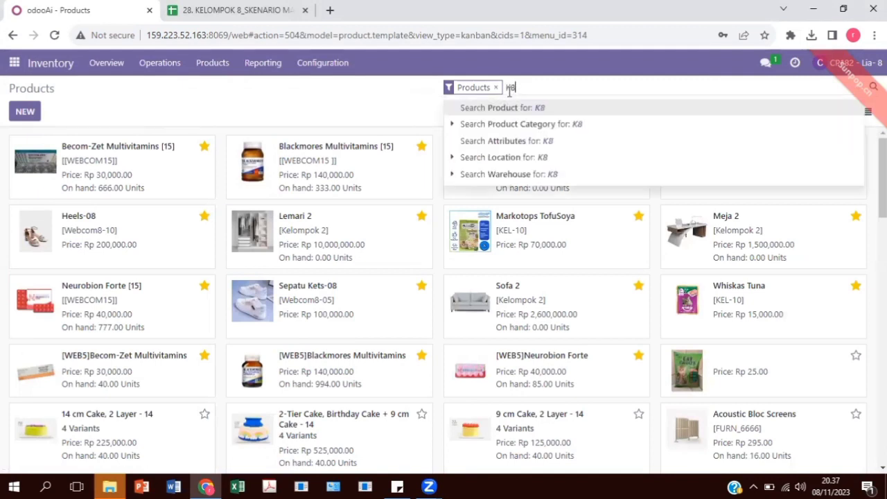
key("Return")
Step: Switch to the Google Sheets scenario spreadsheet, view its Product sheet, and return to the Odoo products list
left_click(251, 9)
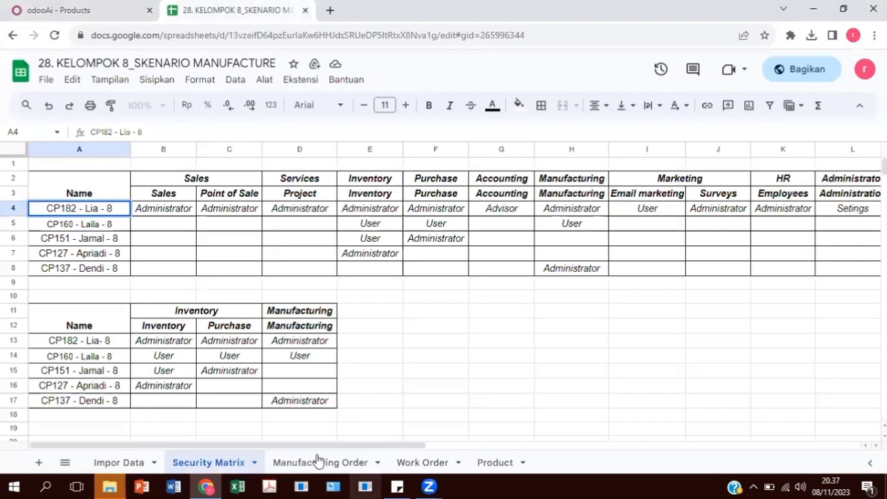
left_click(493, 449)
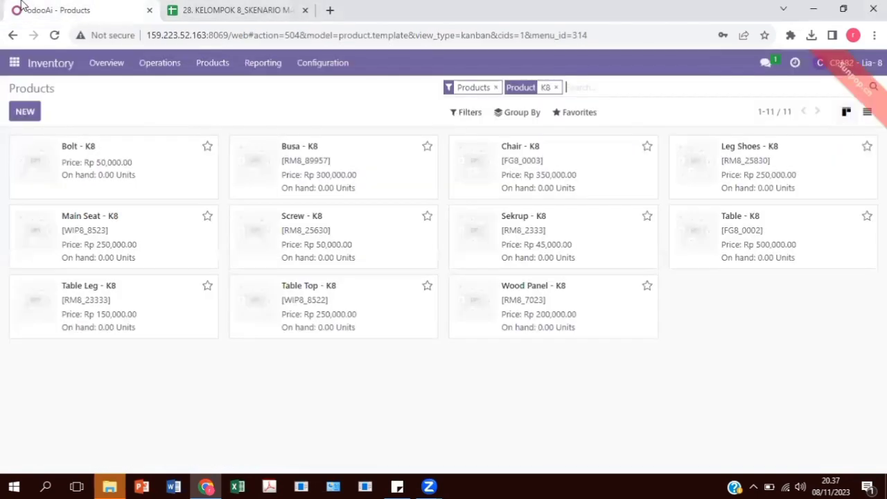
left_click(59, 9)
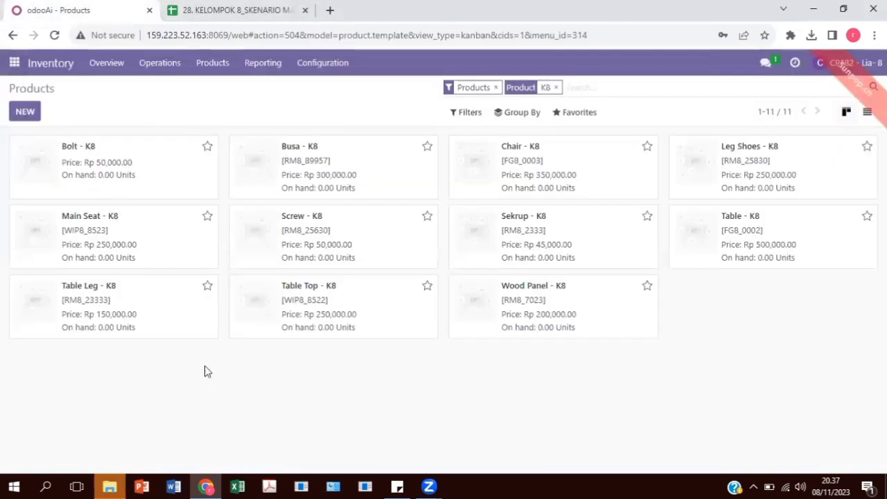
Step: Open the Bolt - K8 product and look up its routes in the scenario spreadsheet's Product sheet
left_click(125, 167)
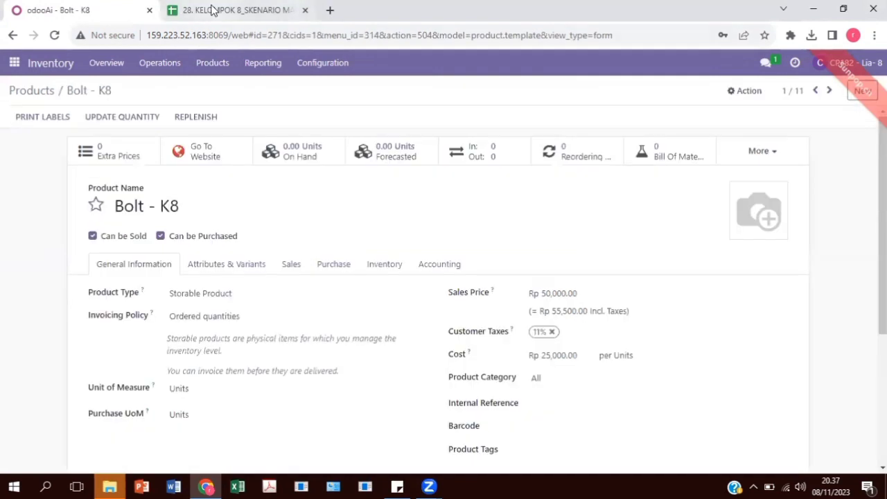
left_click(214, 10)
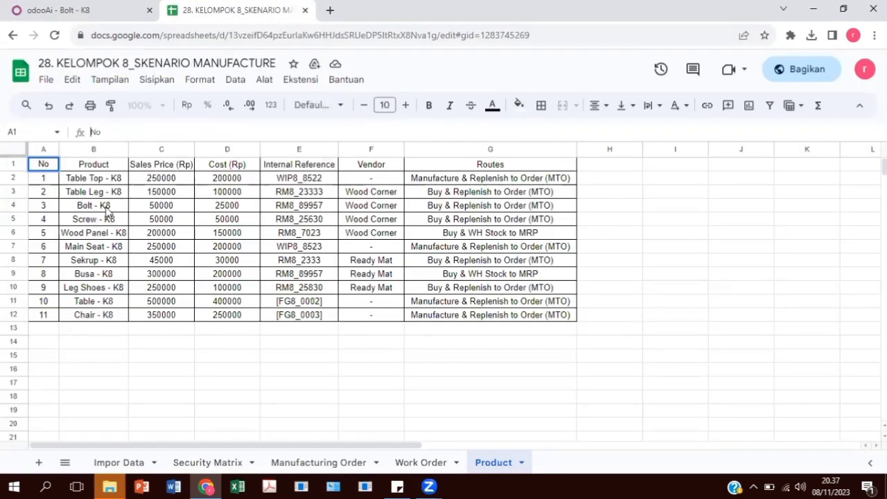
left_click(453, 207)
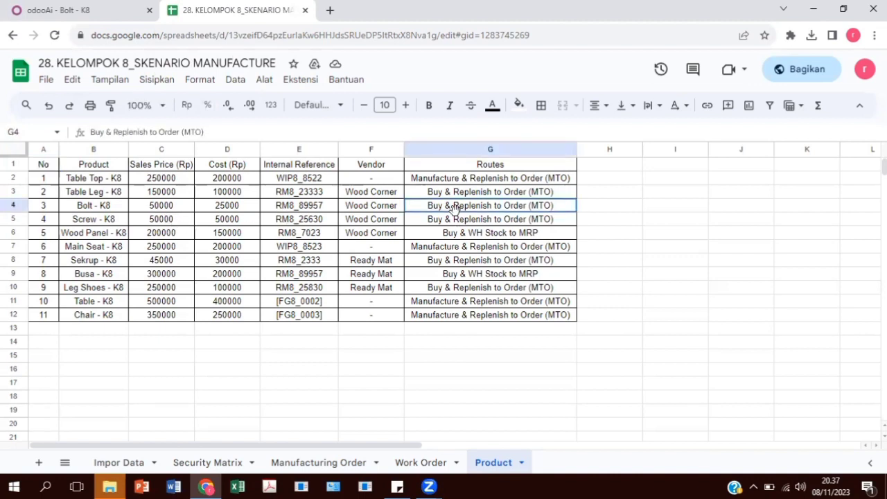
Step: Check the routes of Bolt - K8 in its Odoo inventory settings and return to the products list, consulting the scenario spreadsheet's Product sheet
left_click(90, 10)
scroll(312, 390, "down", 2)
left_click(393, 202)
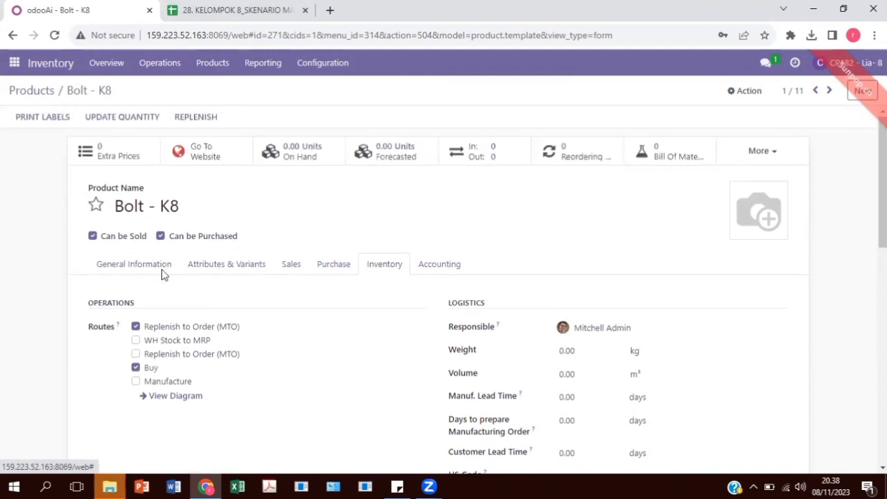
left_click(28, 93)
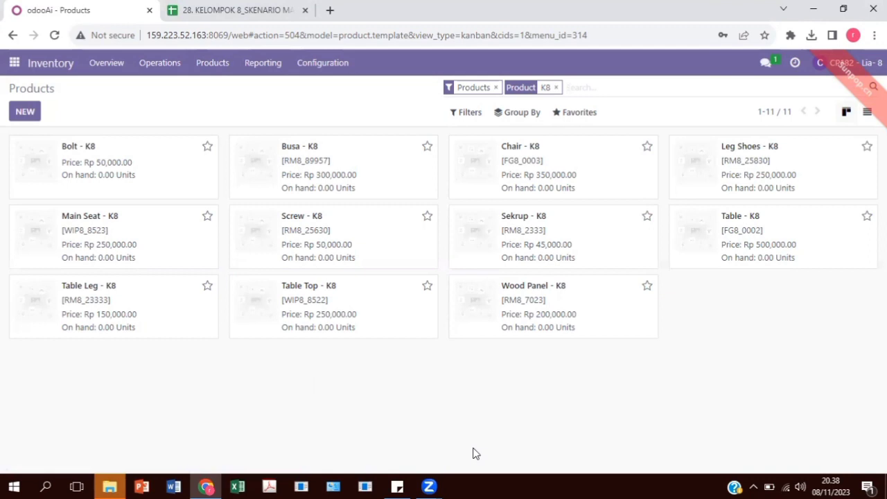
left_click(217, 10)
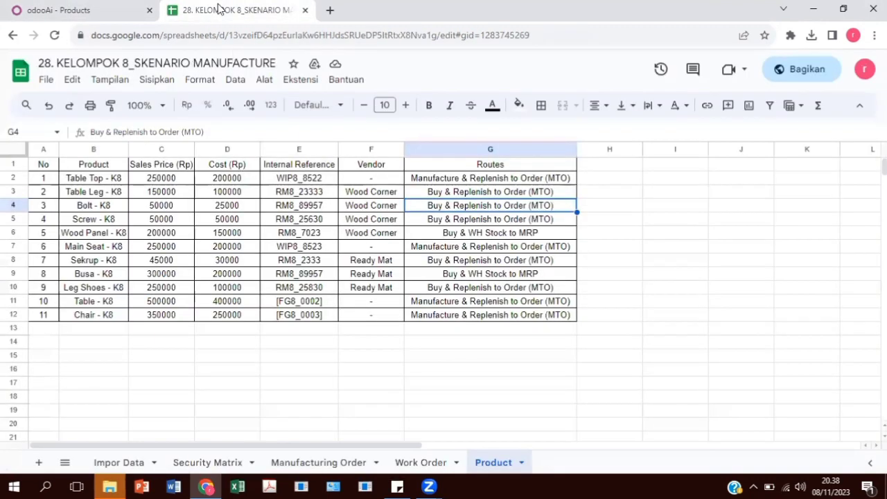
left_click(104, 13)
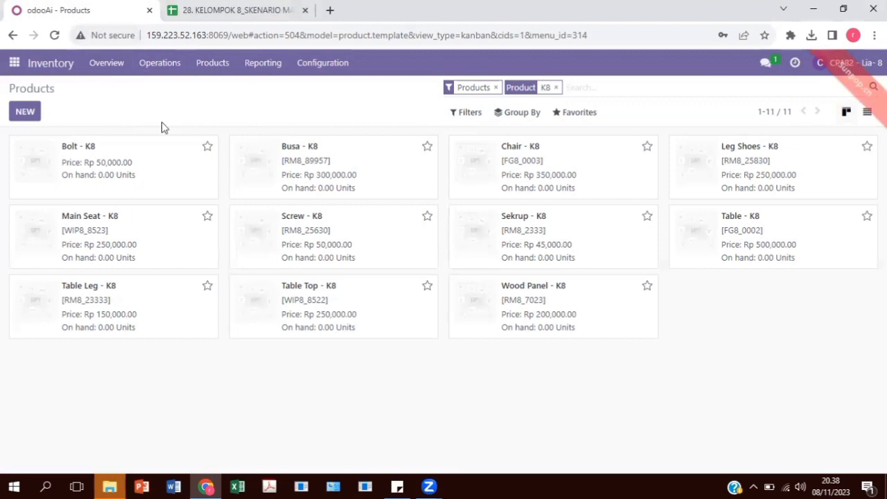
Step: Create a Discuss channel named "Kelompok 8 Skenario Purchase"
left_click(14, 63)
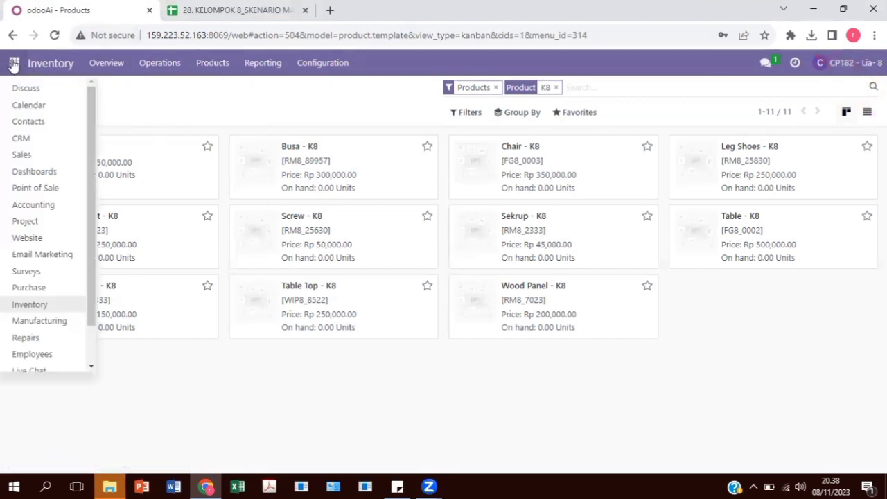
left_click(25, 88)
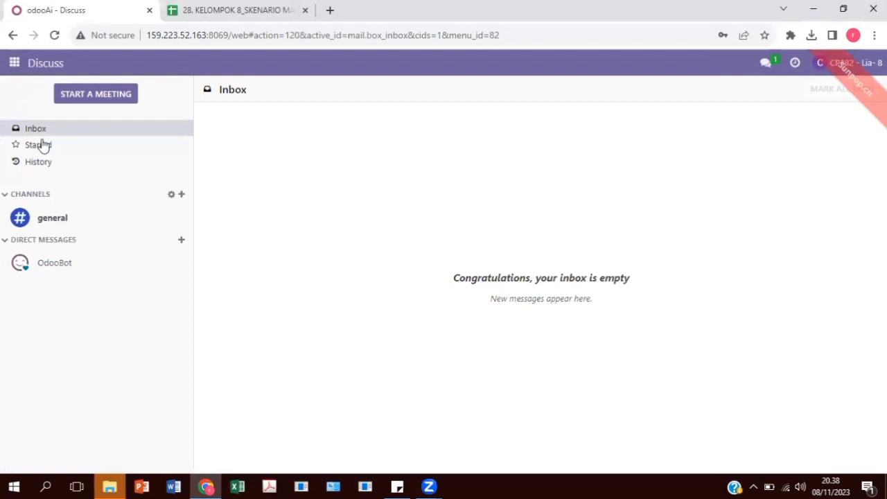
left_click(181, 195)
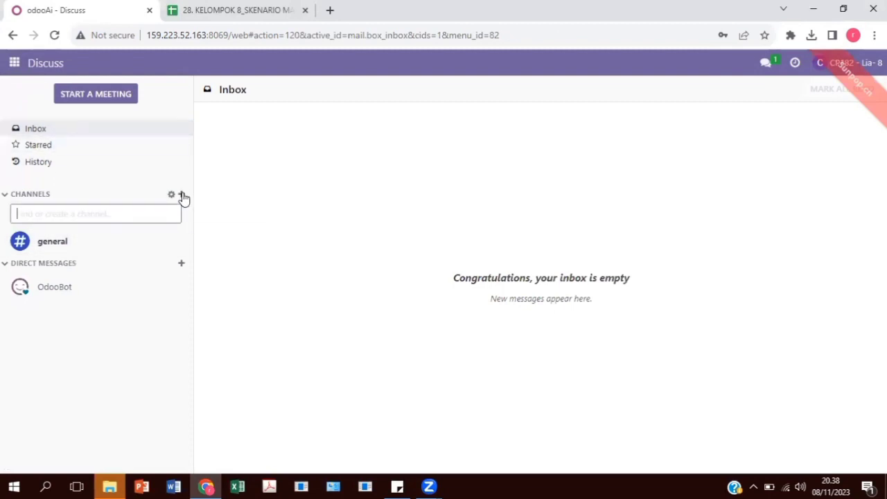
type("Kelompok 8 Skenario")
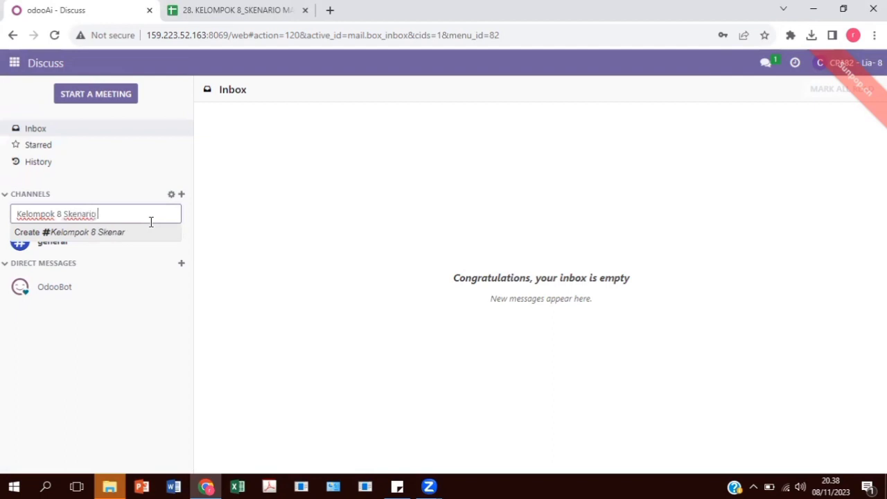
type("chase")
key("Return")
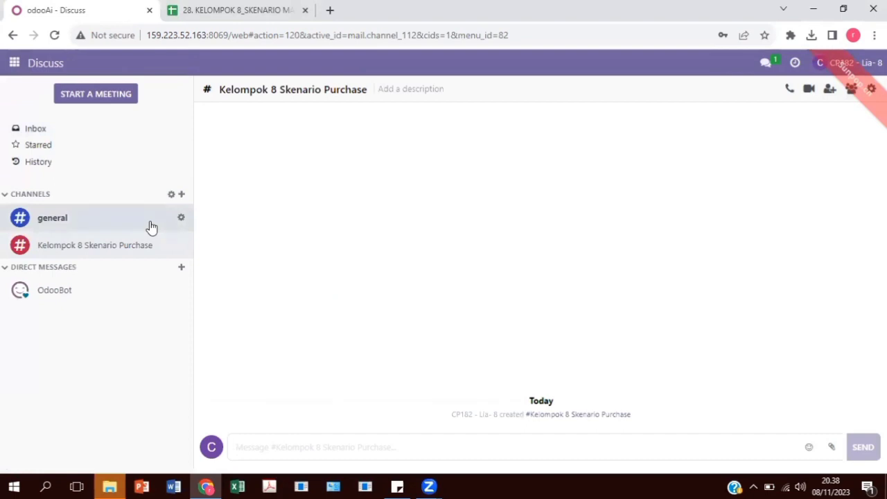
Step: Filter the people by 8 and invite the four CP users whose names end in "- 8" to the new channel
left_click(831, 89)
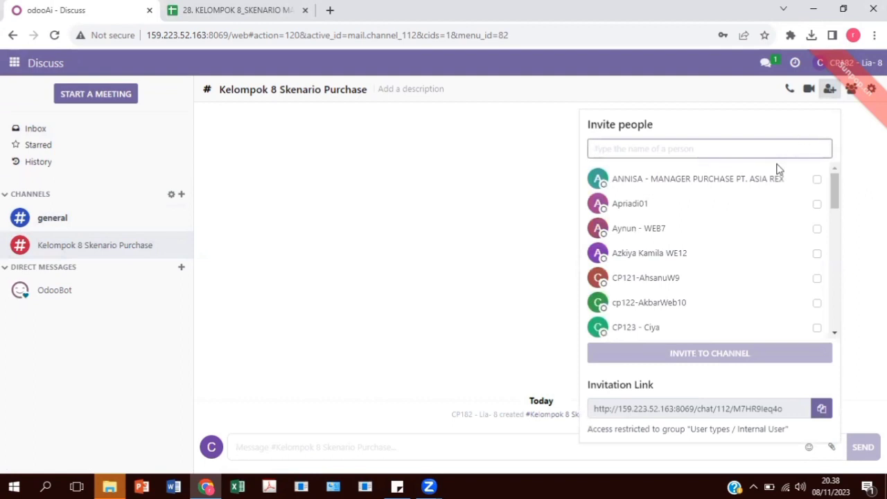
type("8")
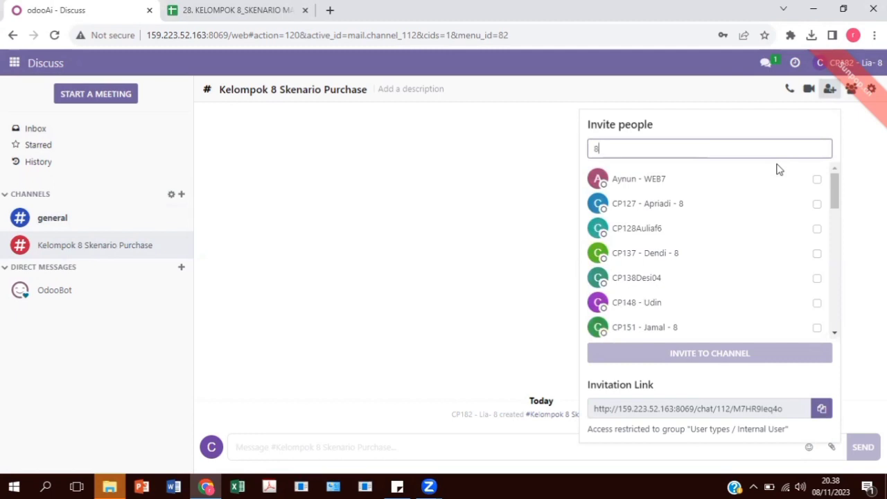
left_click(817, 204)
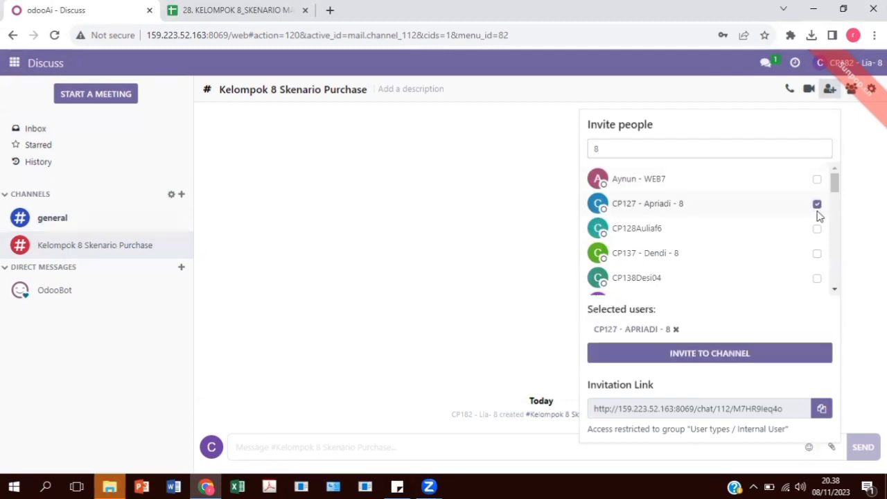
left_click(818, 254)
scroll(815, 272, "down", 2)
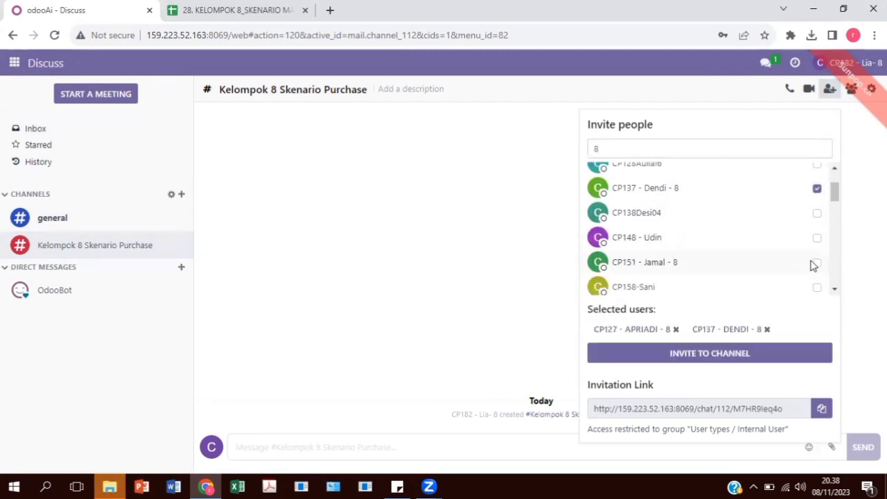
left_click(817, 265)
scroll(815, 270, "down", 4)
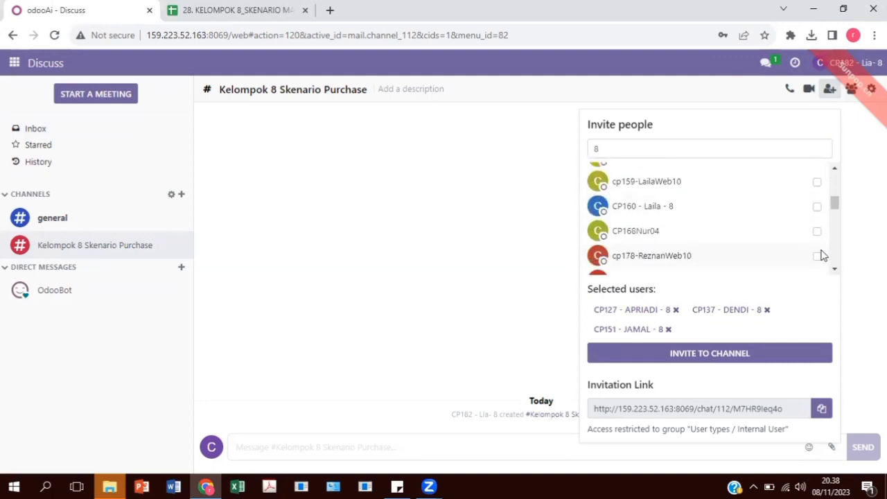
left_click(817, 206)
scroll(817, 214, "down", 4)
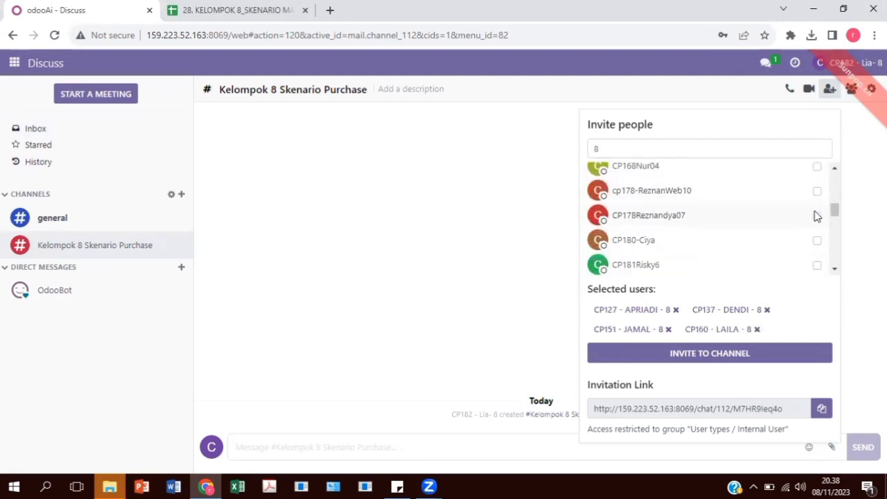
scroll(815, 222, "down", 5)
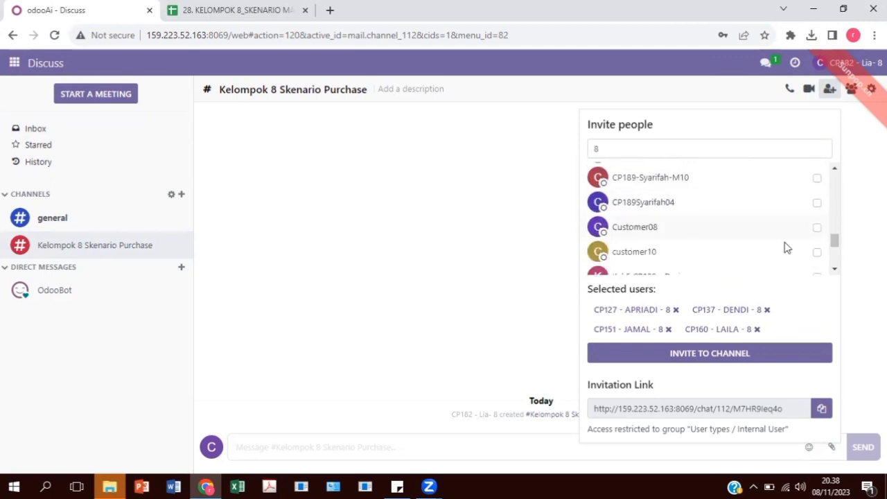
left_click(713, 354)
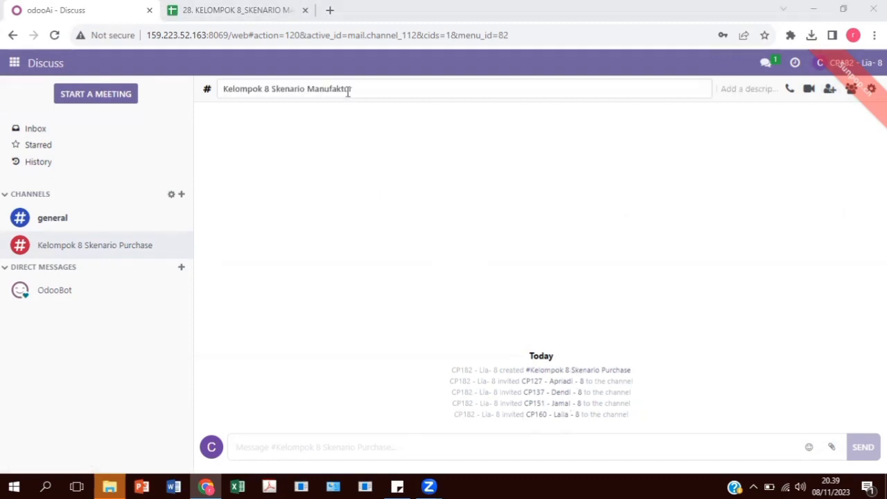
Step: Rename the channel to "Kelompok 8 Skenario Manufaktur"
left_click(360, 89)
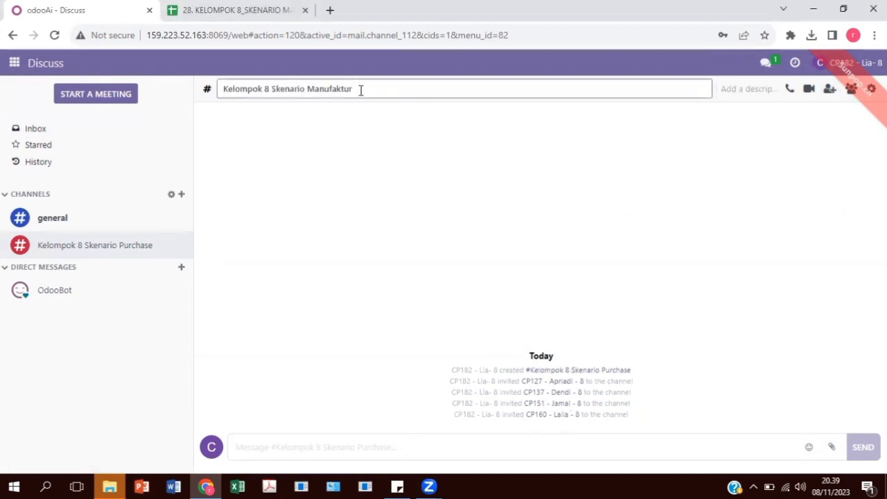
key("Return")
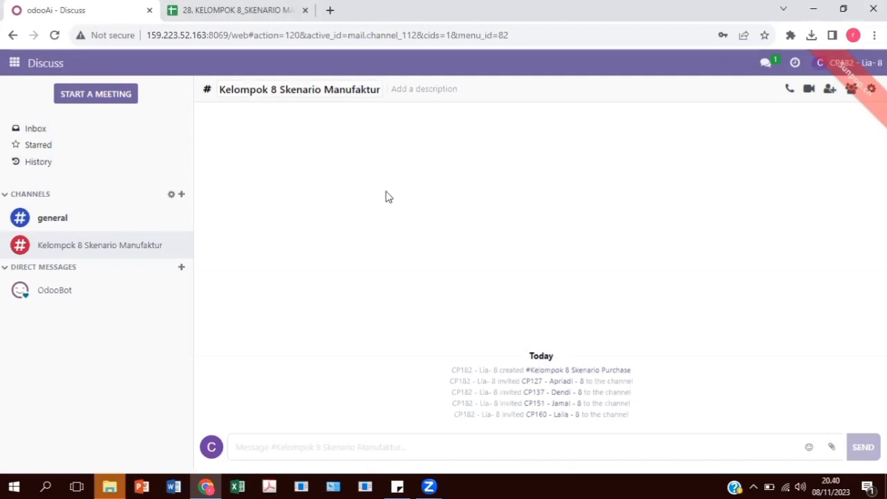
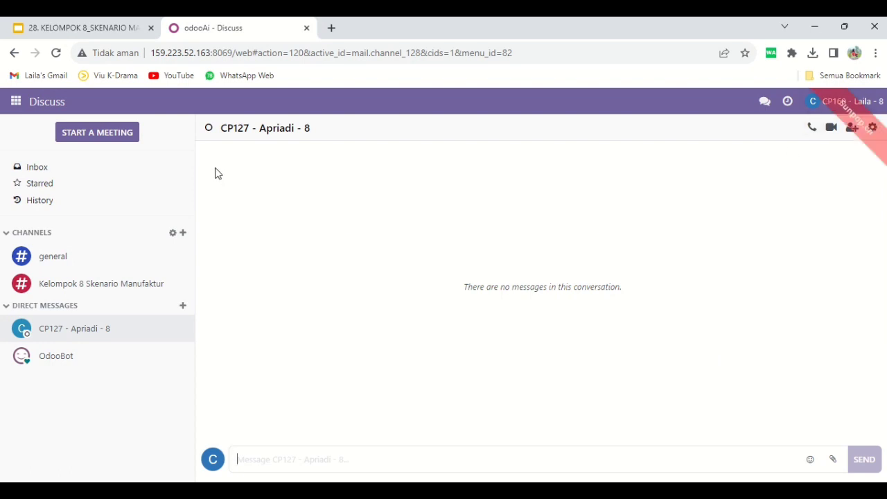
Step: Start a new manufacturing order in Manufacturing for the product [FG8_0002] Table - K8
left_click(15, 102)
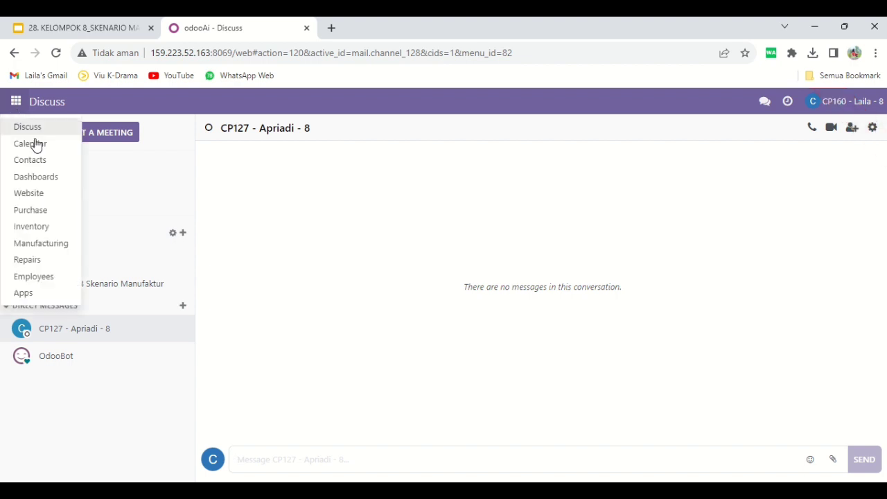
left_click(59, 247)
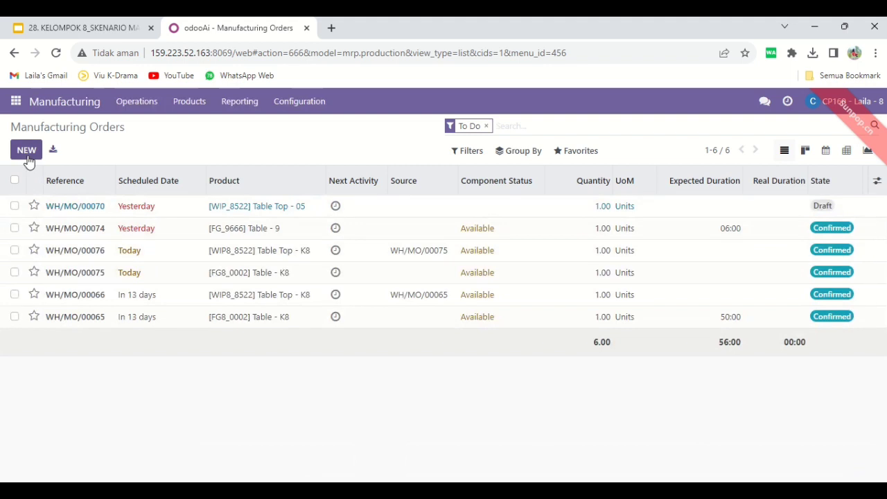
left_click(26, 151)
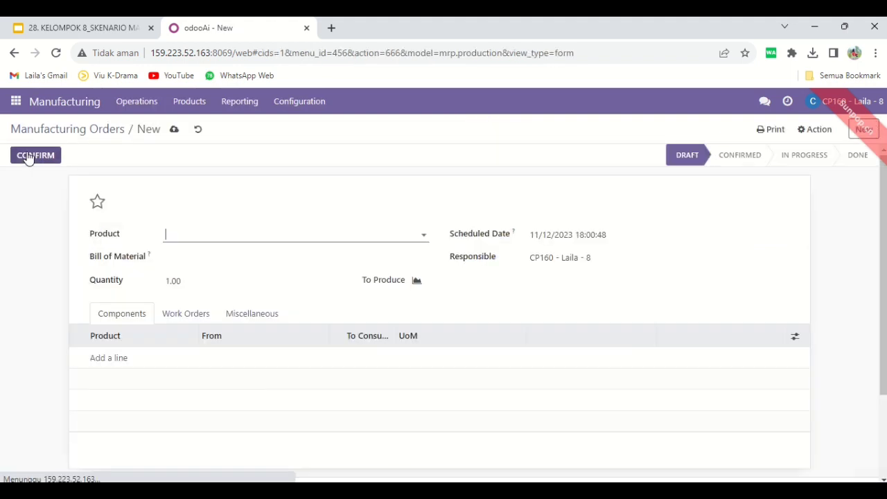
left_click(208, 237)
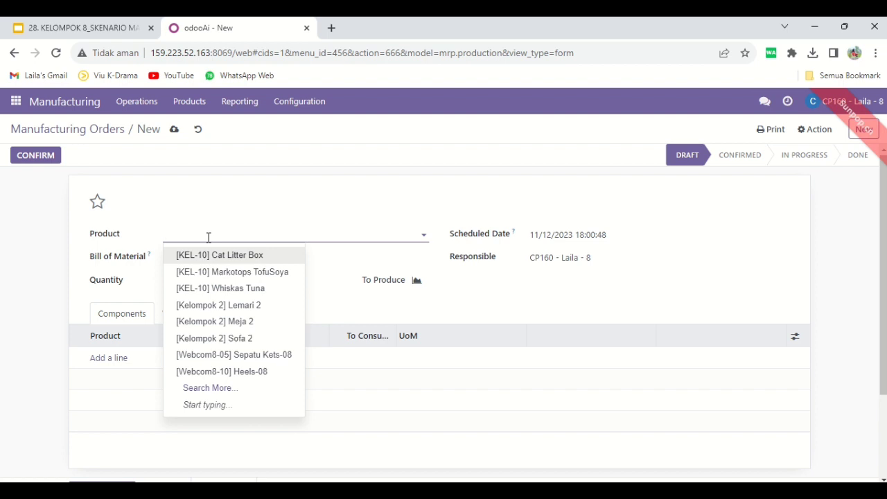
type("TABLE")
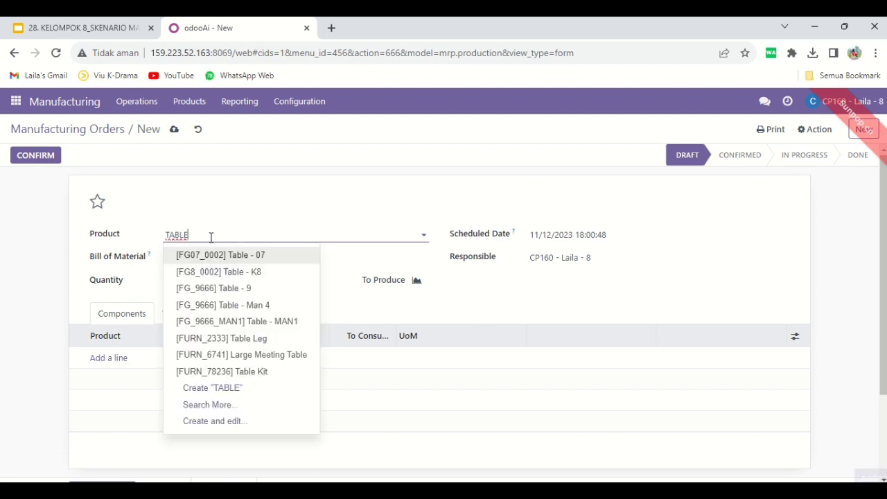
left_click(241, 271)
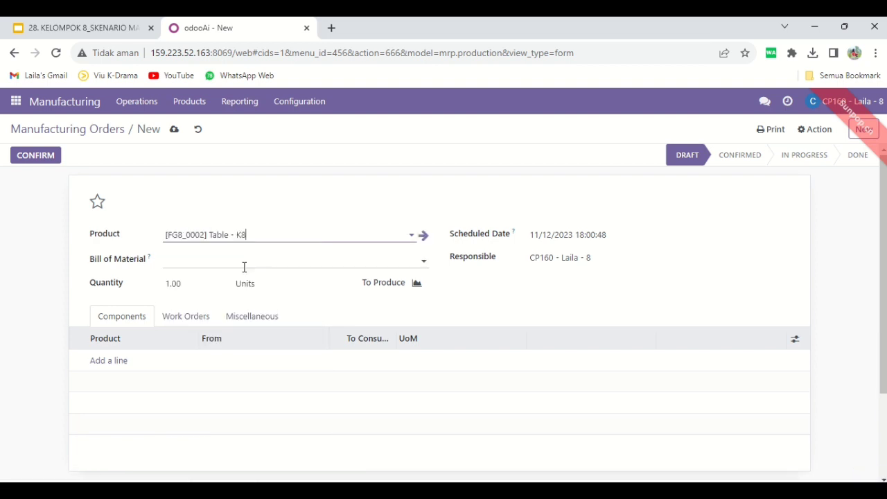
Step: Set the manufacturing order's scheduled date to 11/19/2023
left_click(555, 236)
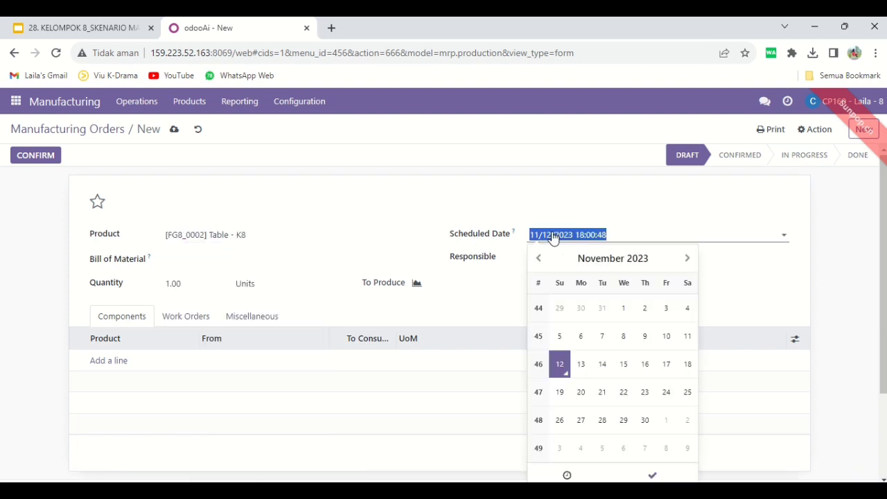
left_click(559, 392)
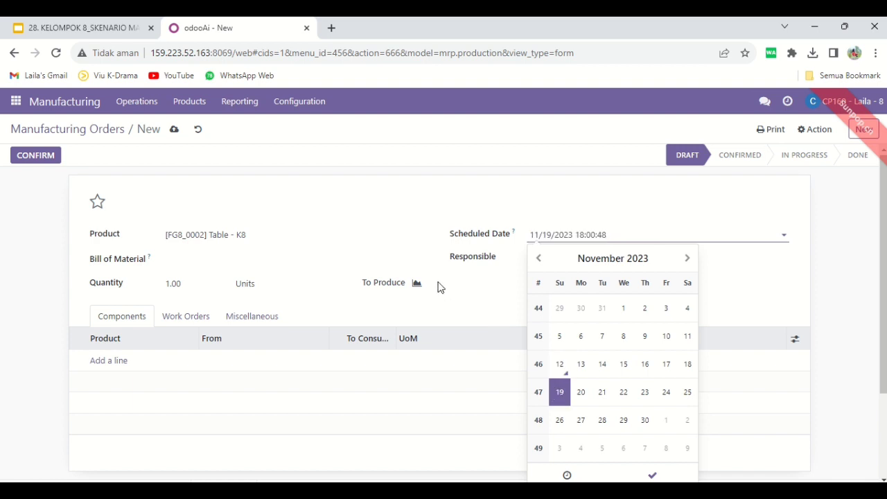
left_click(471, 309)
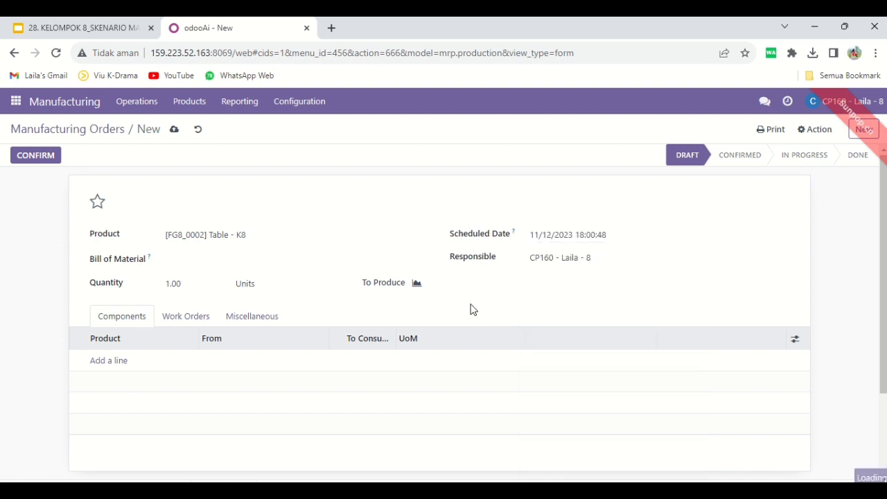
Step: Add [WIP8_8522] Table Top - K8 as the first component of the manufacturing order
left_click(109, 361)
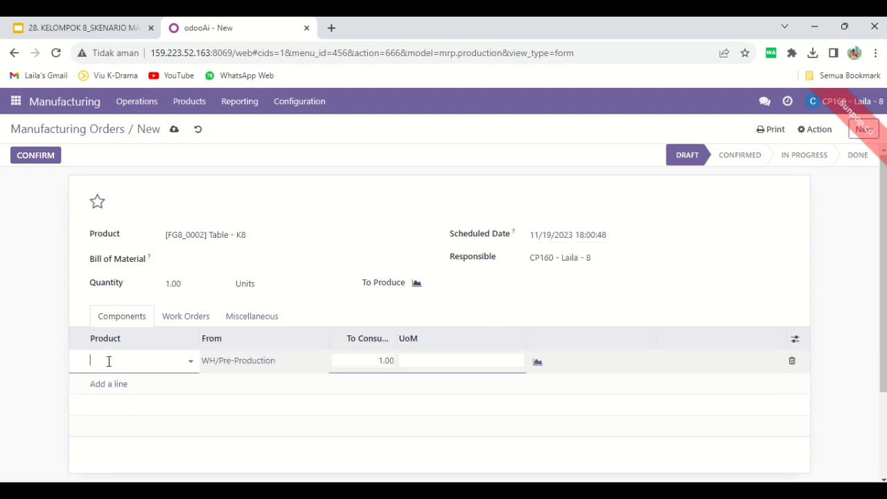
type("tabl")
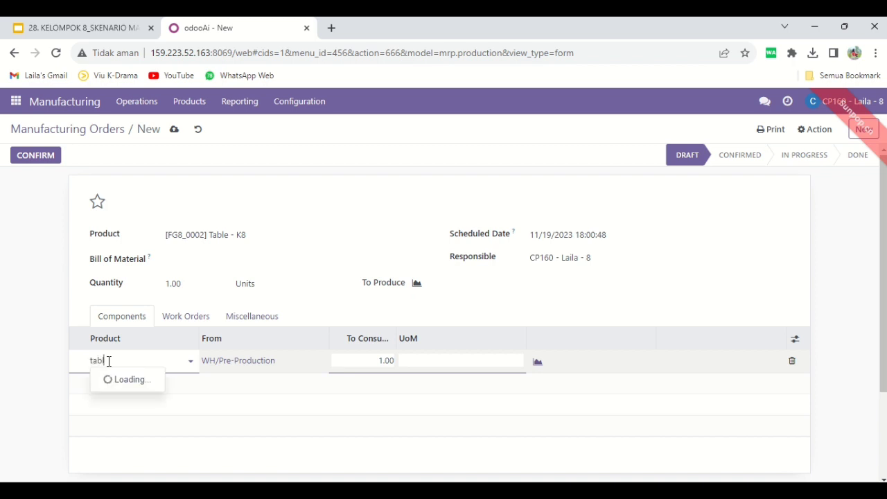
type("e top")
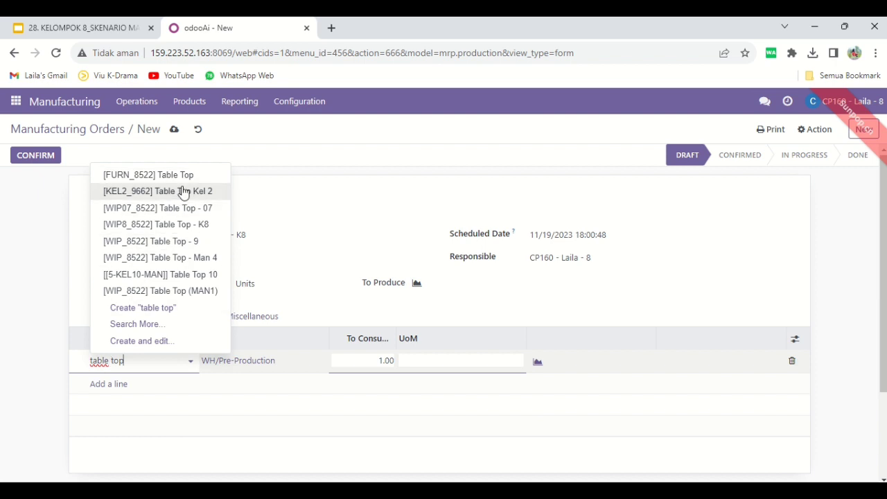
left_click(196, 230)
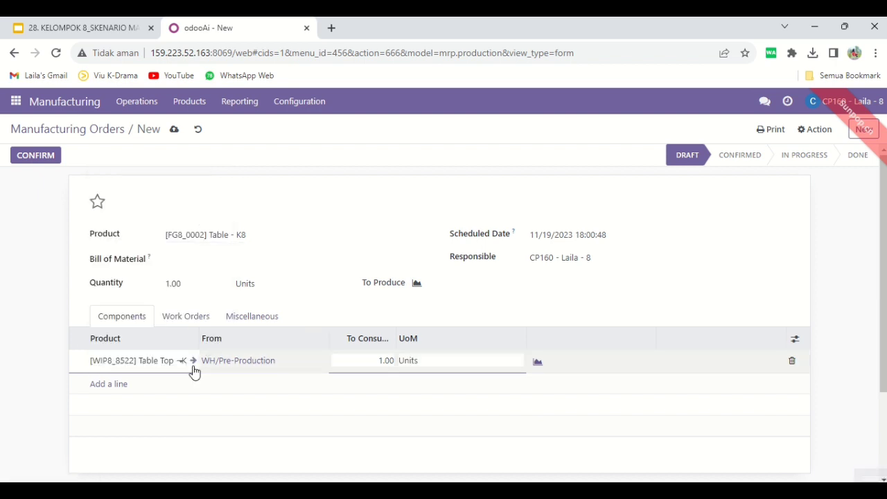
Step: Add [RM8_23333] Table Leg - K8 as the second component of the manufacturing order
left_click(120, 386)
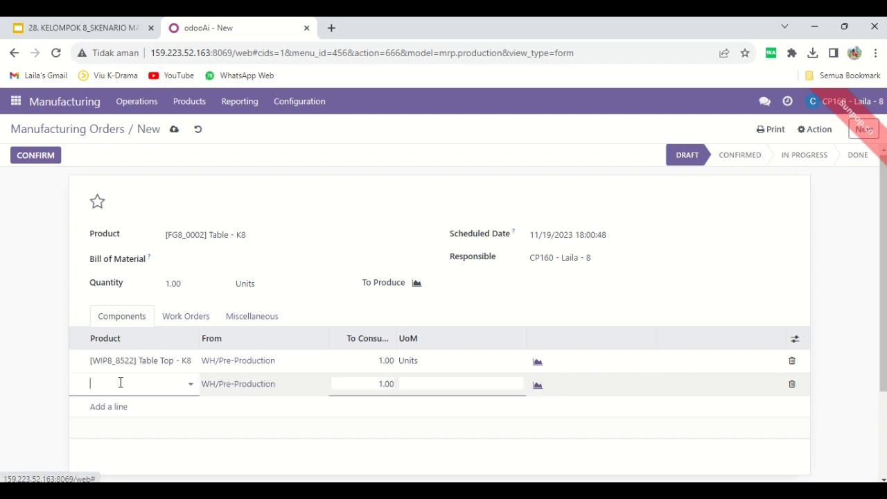
type("table le")
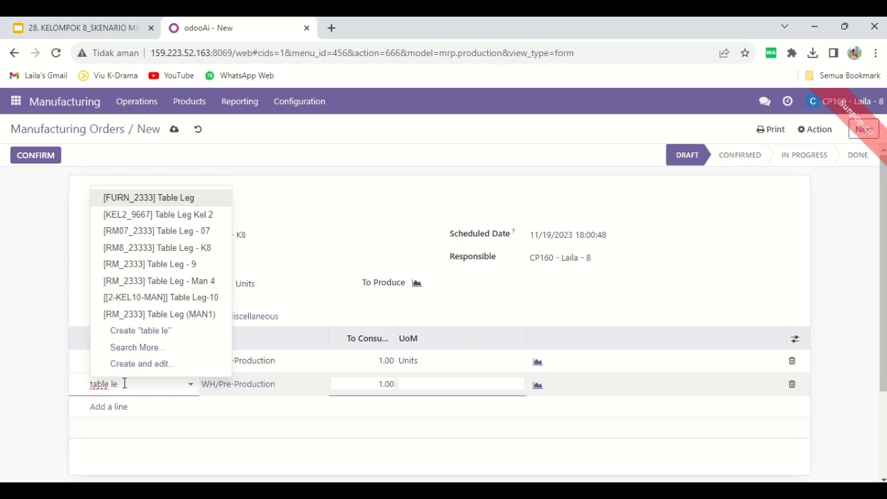
left_click(192, 254)
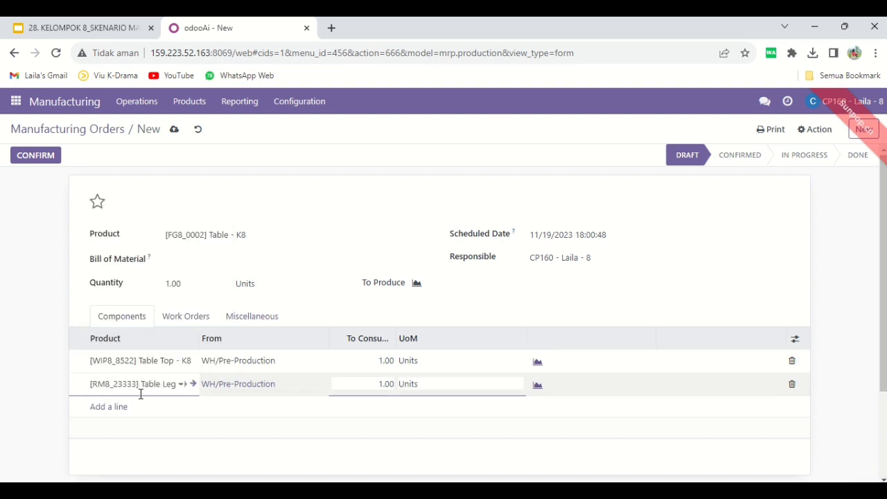
Step: Add [RM8_89957] Bolt - K8 as a component of the manufacturing order with 4 units to consume
left_click(111, 407)
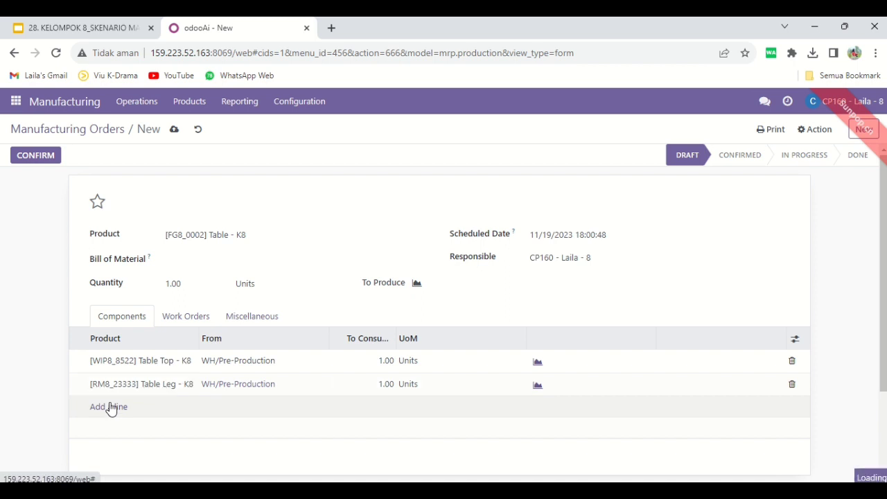
type("bolt")
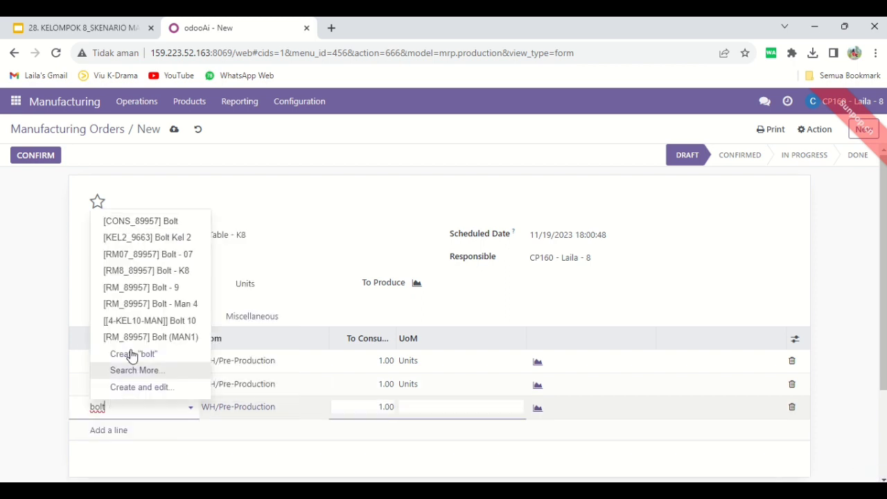
left_click(171, 270)
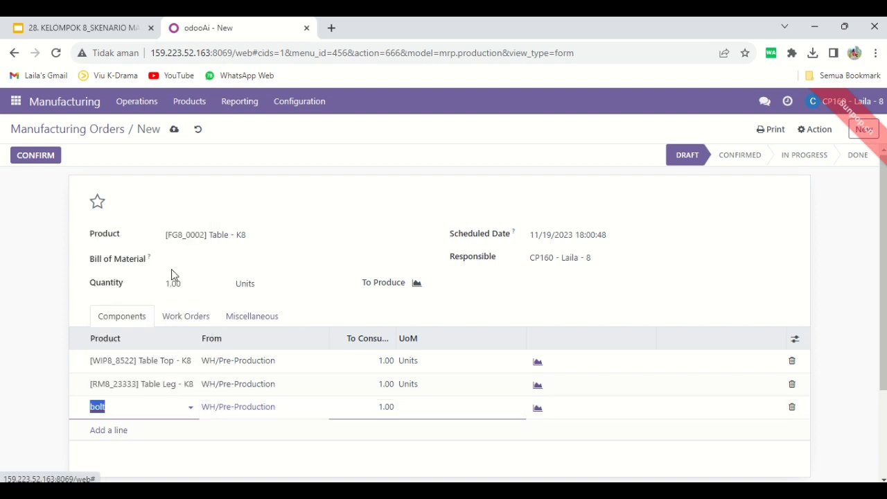
left_click(365, 407)
type("4")
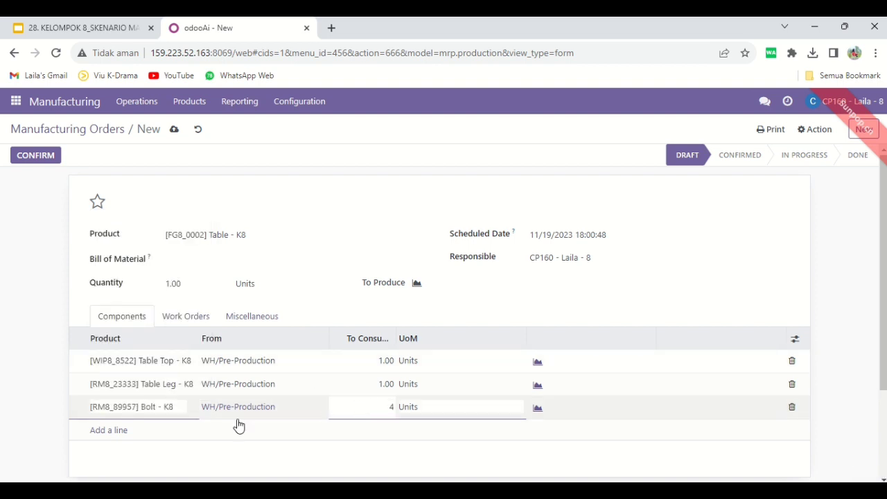
Step: Add [RM8_25630] Screw - K8 as a component of the manufacturing order with 4 units to consume
left_click(108, 430)
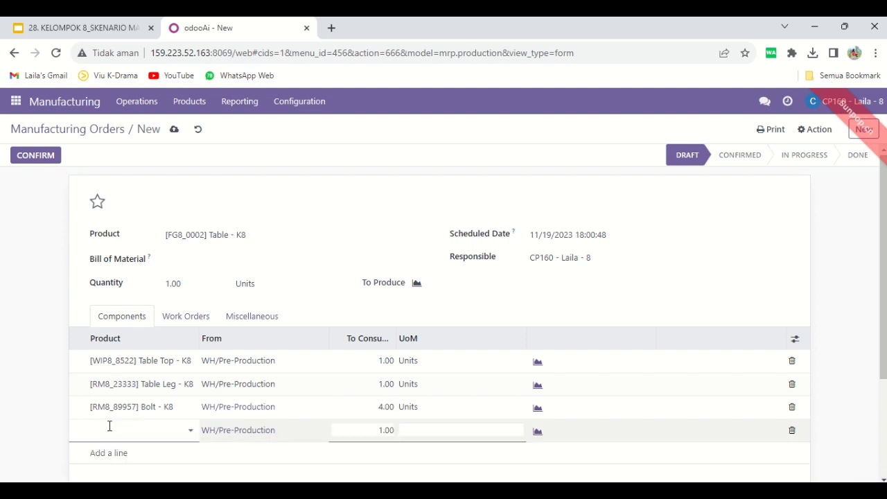
type("screw")
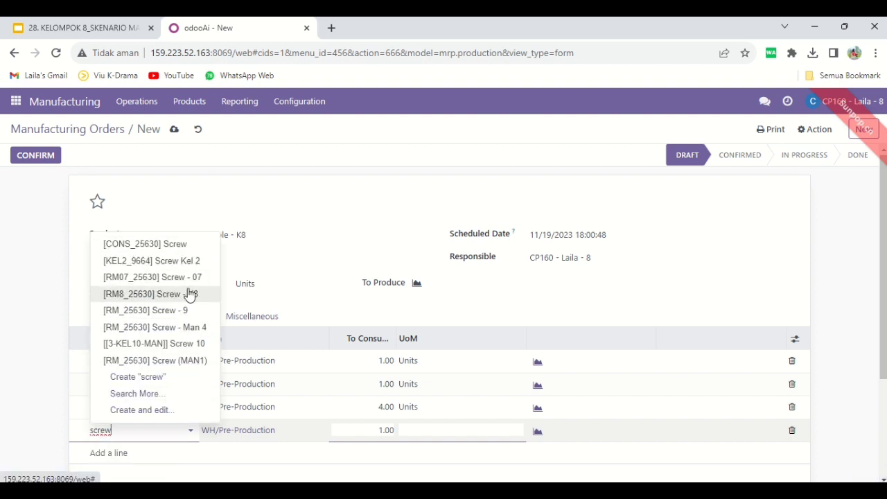
left_click(181, 293)
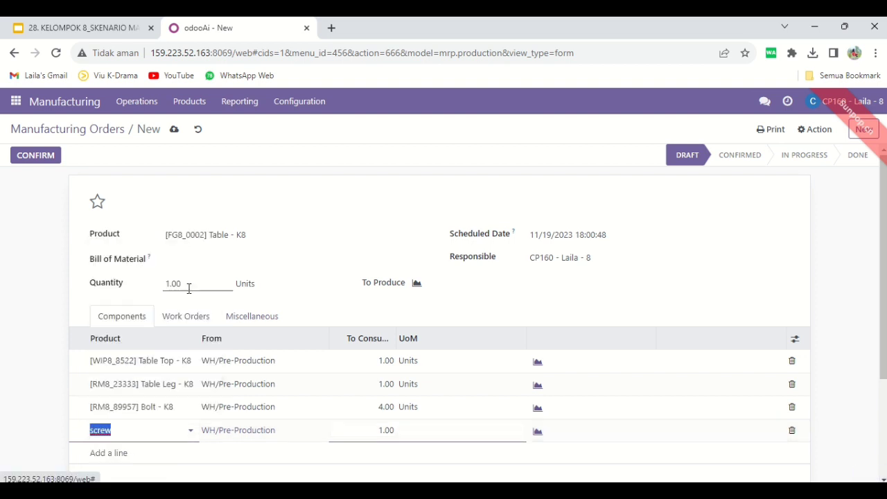
left_click(383, 429)
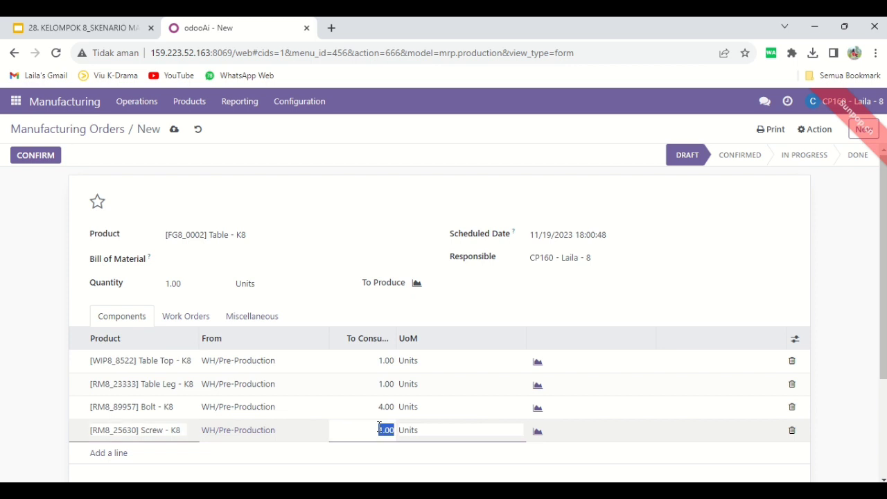
type("4")
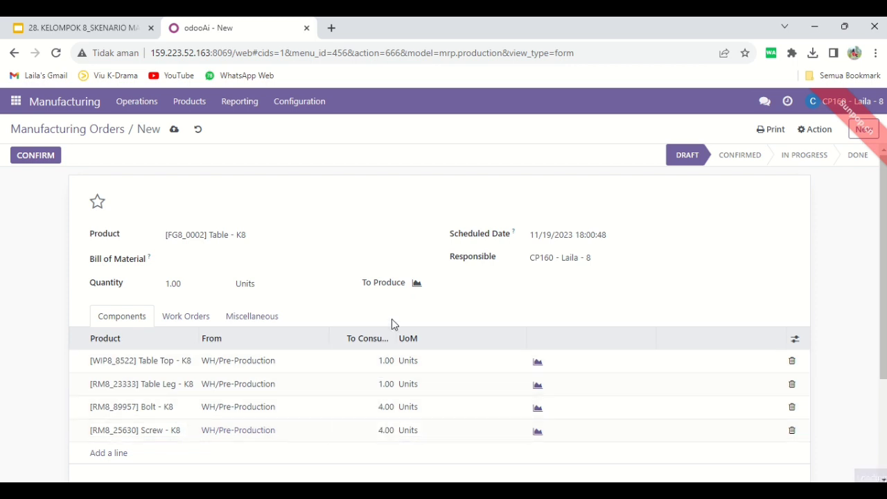
Step: Add a work order with the operation "Cutting 8" at the Cutting work center
left_click(201, 320)
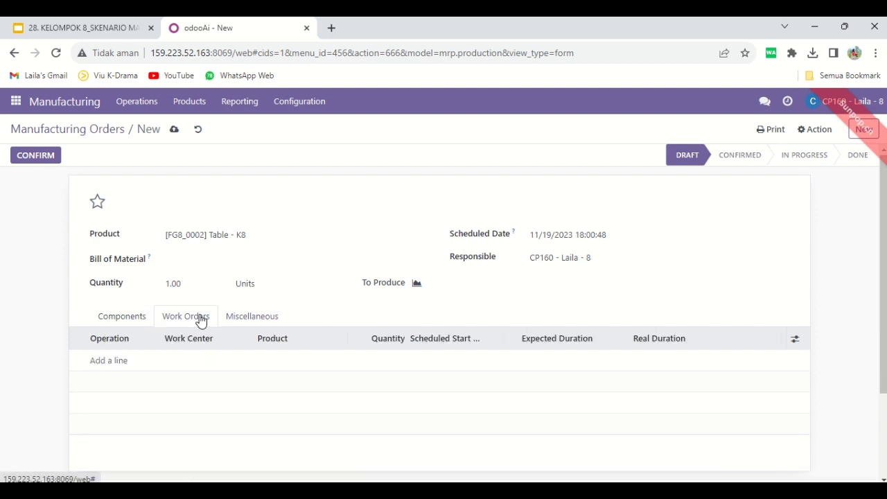
left_click(111, 362)
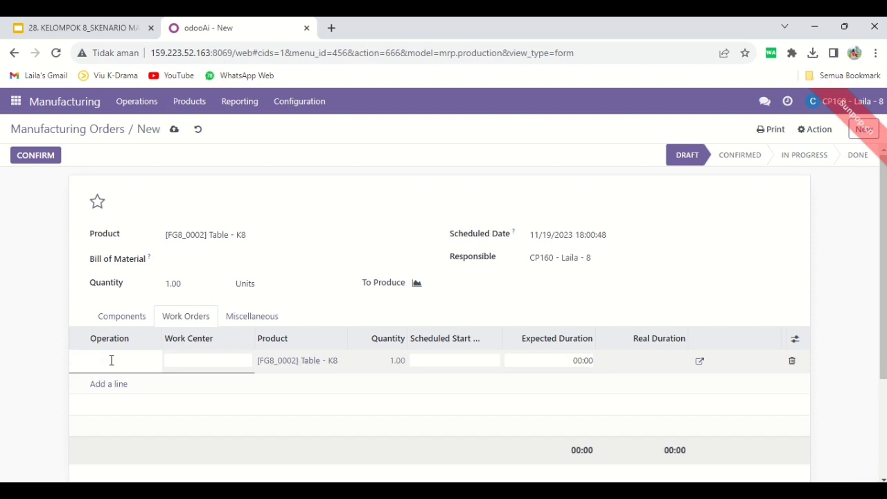
type("Cutting 8")
left_click(183, 364)
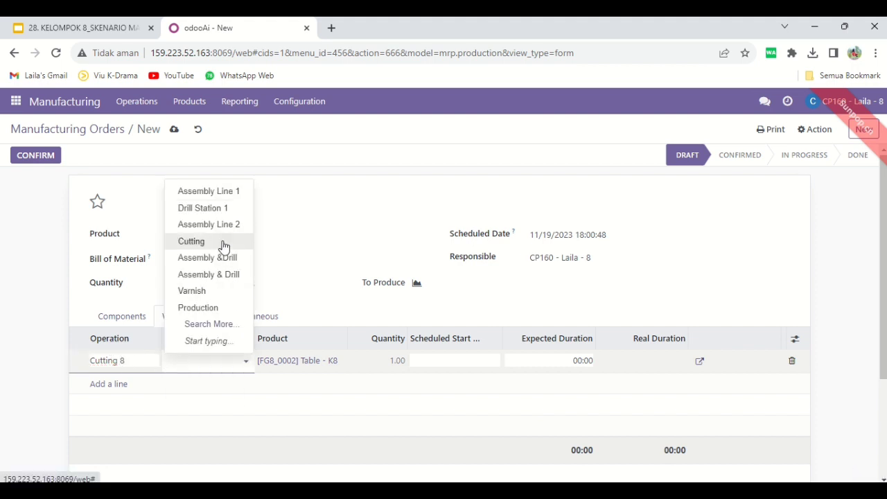
left_click(223, 244)
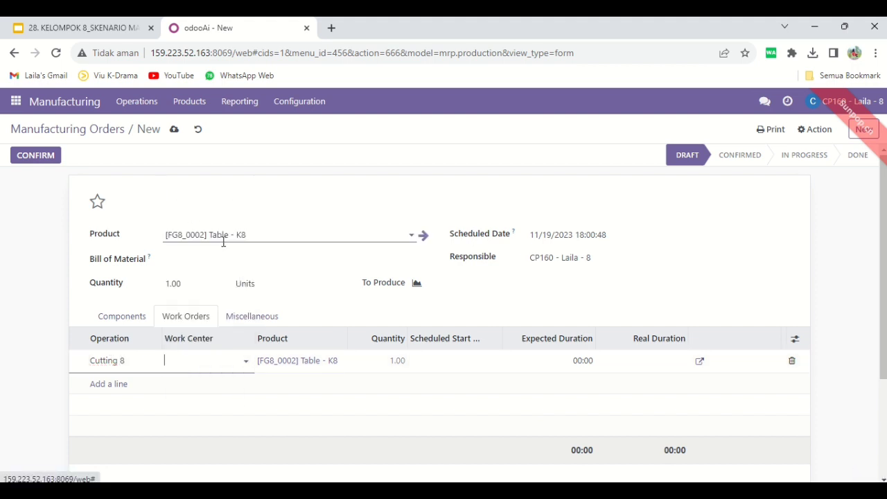
left_click(110, 383)
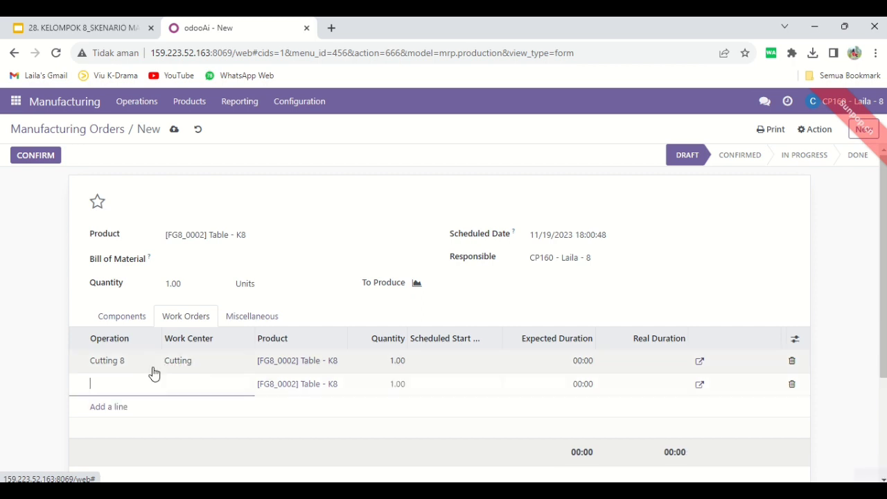
left_click(211, 359)
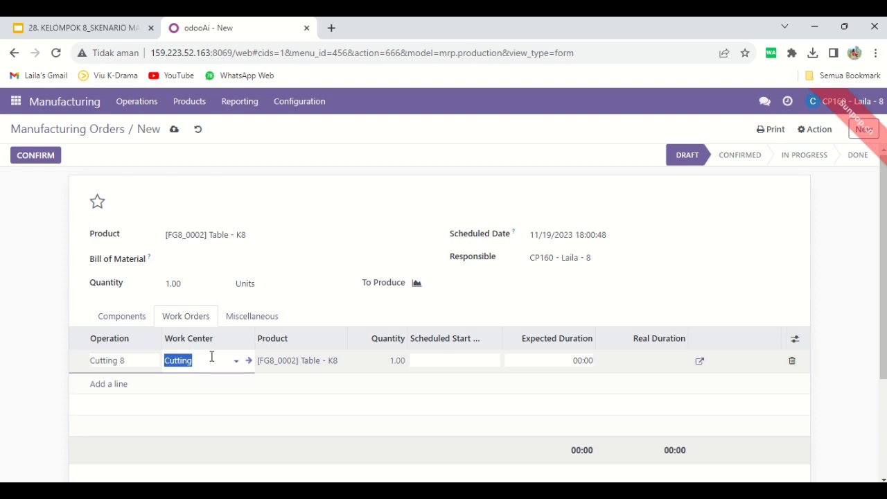
Step: Add a second work order with the operation "Assembly 8" at the Assembly & Drill work center
left_click(103, 386)
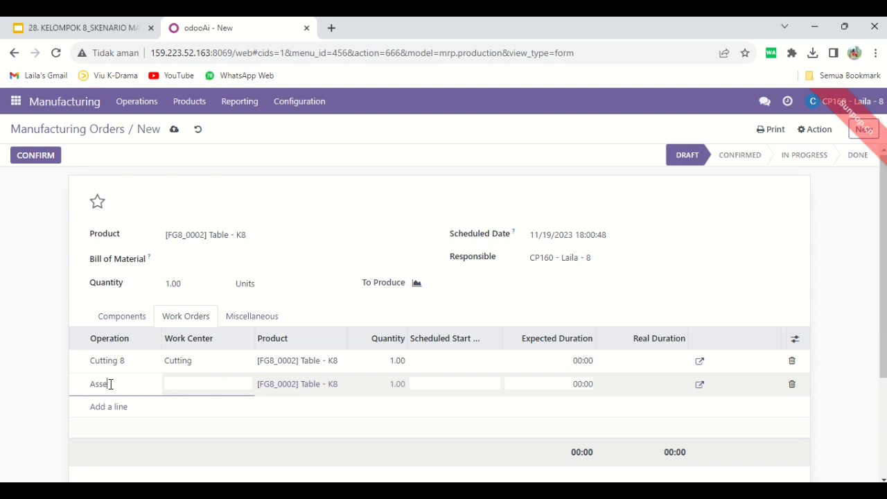
type("Assembly")
left_click(204, 383)
left_click(142, 383)
key("BackSpace")
key("BackSpace")
key("BackSpace")
key("BackSpace")
key("BackSpace")
key("BackSpace")
key("BackSpace")
key("BackSpace")
type("8")
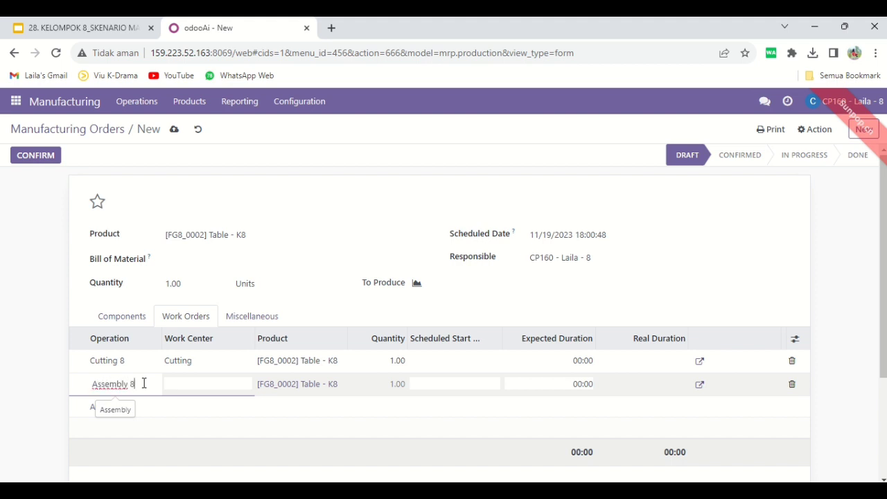
left_click(198, 385)
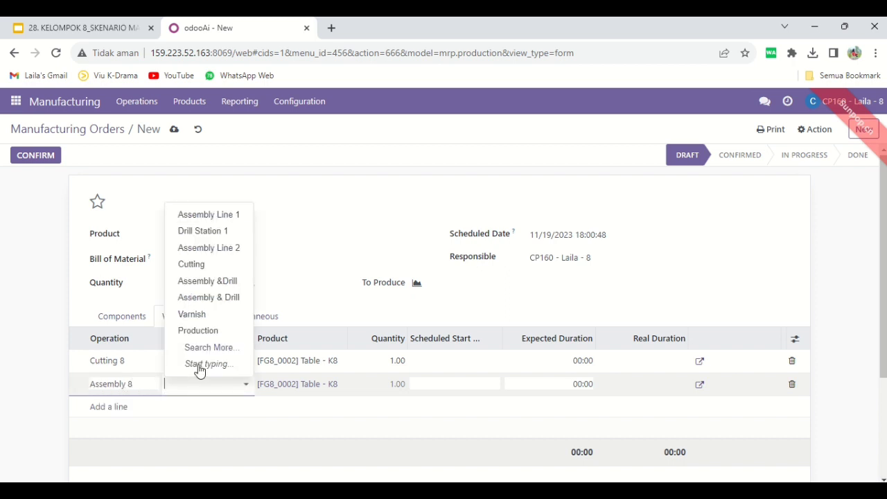
left_click(217, 297)
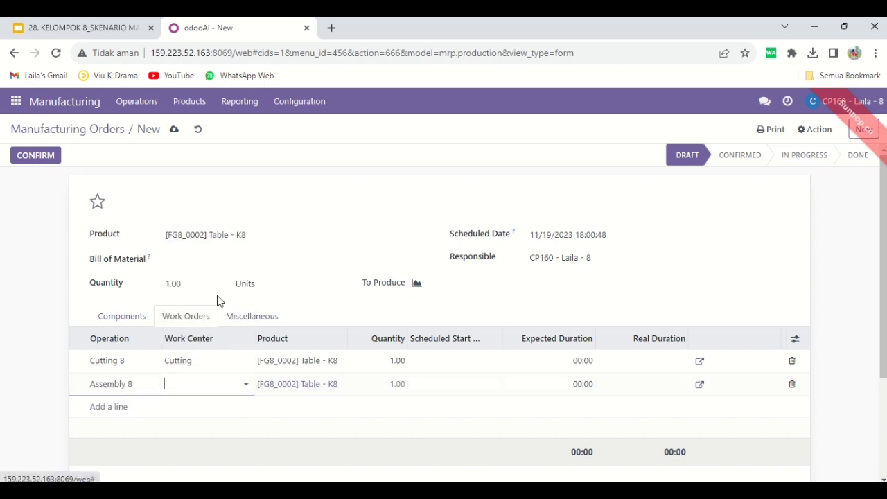
Step: Add a third work order with the operation "Finishing 8" at the Varnish work center
left_click(111, 408)
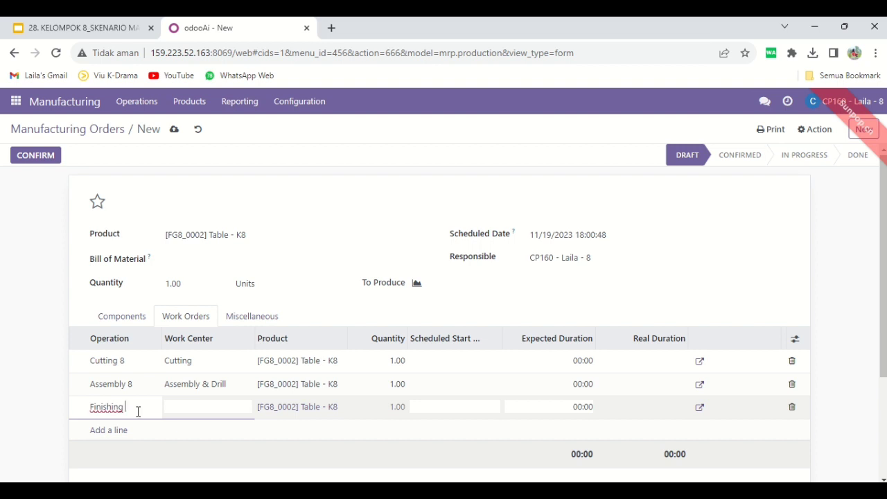
left_click(187, 406)
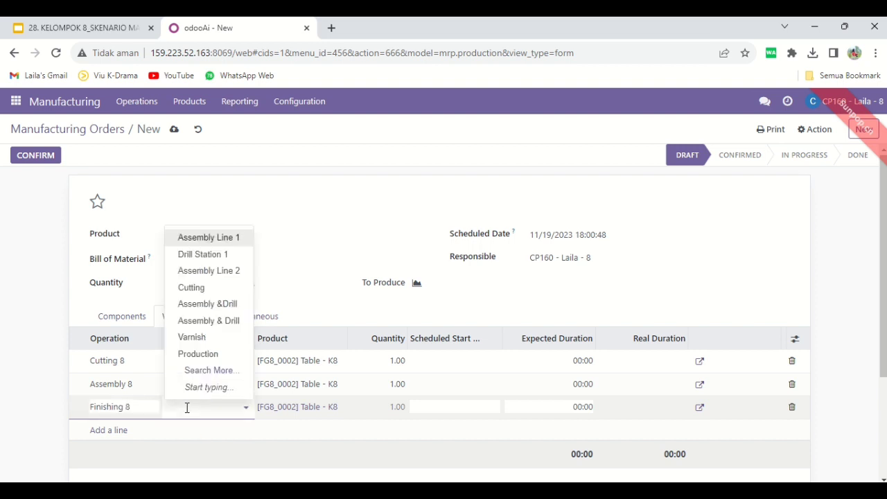
left_click(194, 340)
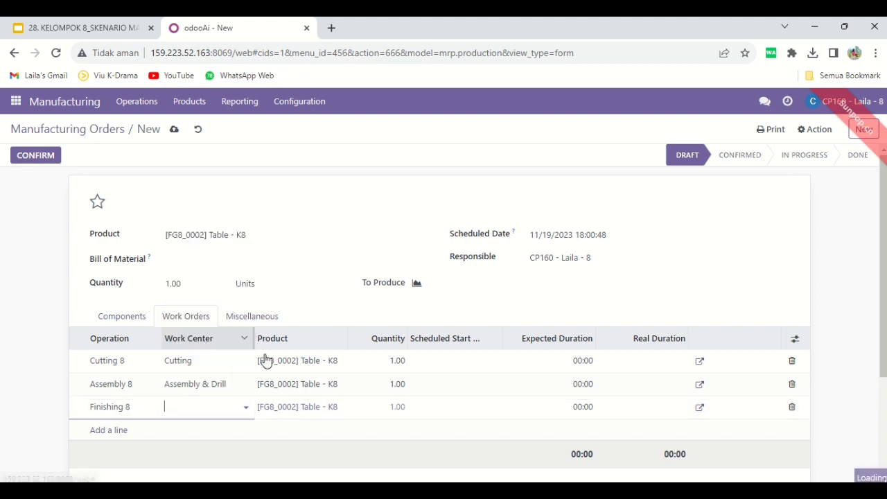
Step: Set the expected durations to 05:00 for Cutting 8, 10:00 for Assembly 8 and 05:00 for Finishing 8, and confirm the manufacturing order
left_click(574, 359)
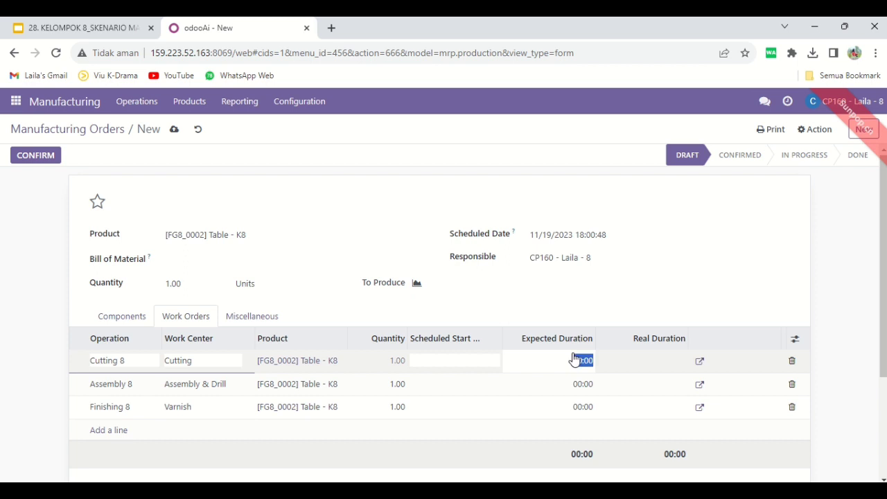
type("05:00")
left_click(577, 385)
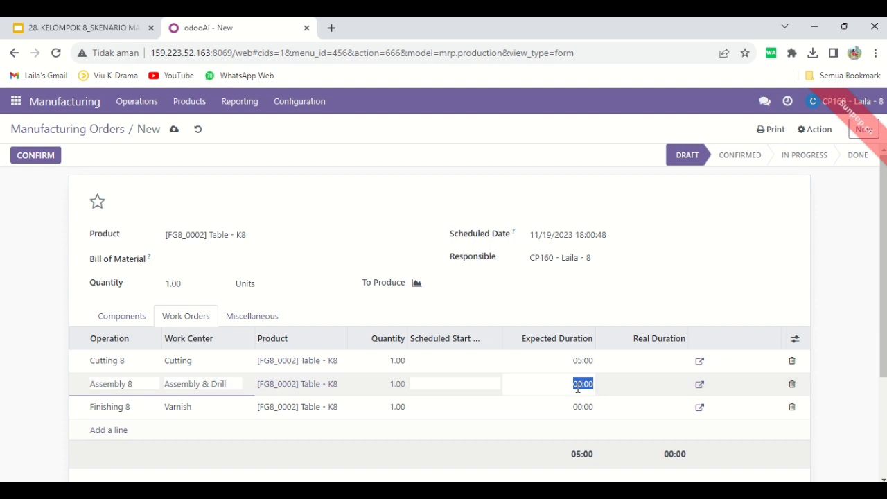
type("10")
left_click(580, 407)
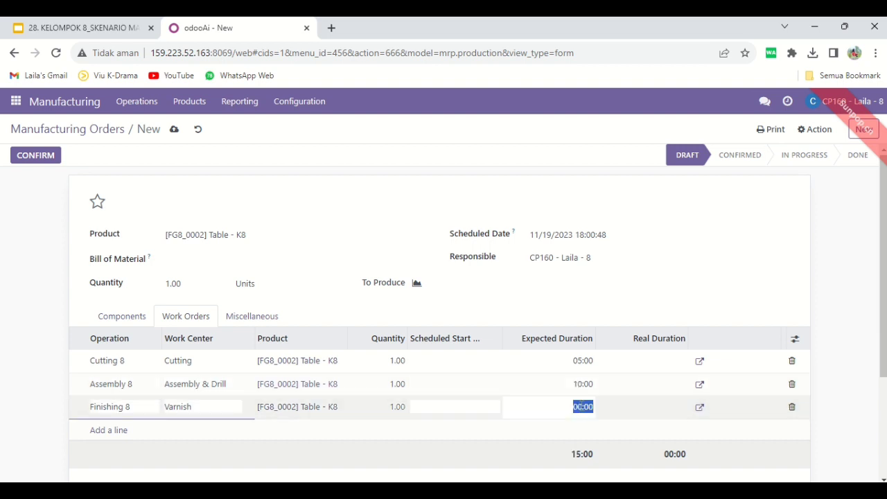
type("0")
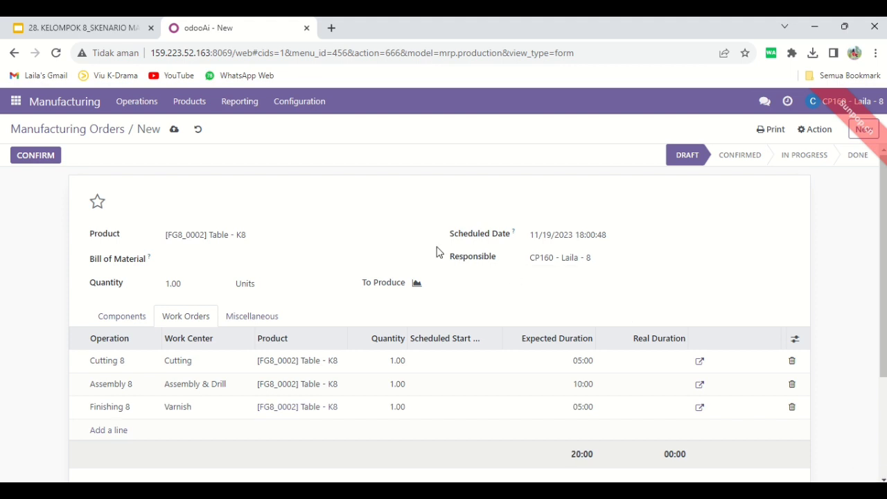
left_click(47, 158)
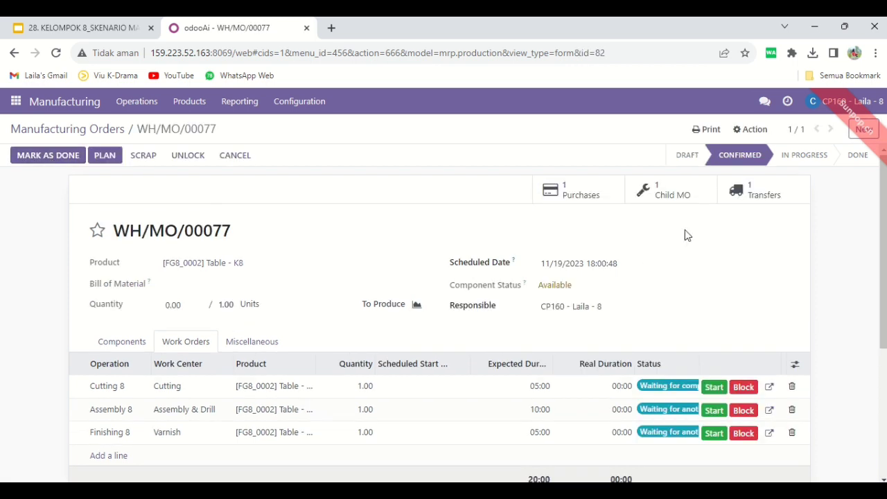
Step: Add [RM8_7023] Wood Panel - K8 as a component of the child manufacturing order for Table Top - K8 and confirm that order
left_click(673, 198)
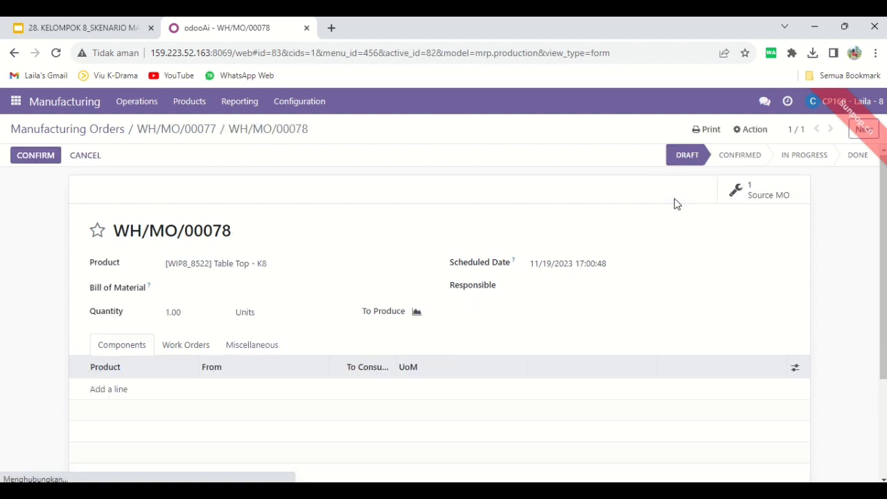
left_click(111, 388)
left_click(125, 391)
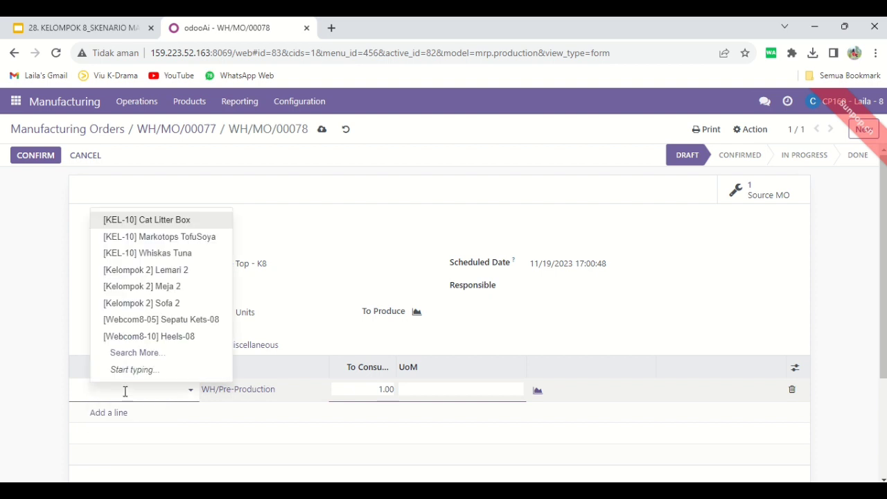
type("Wood")
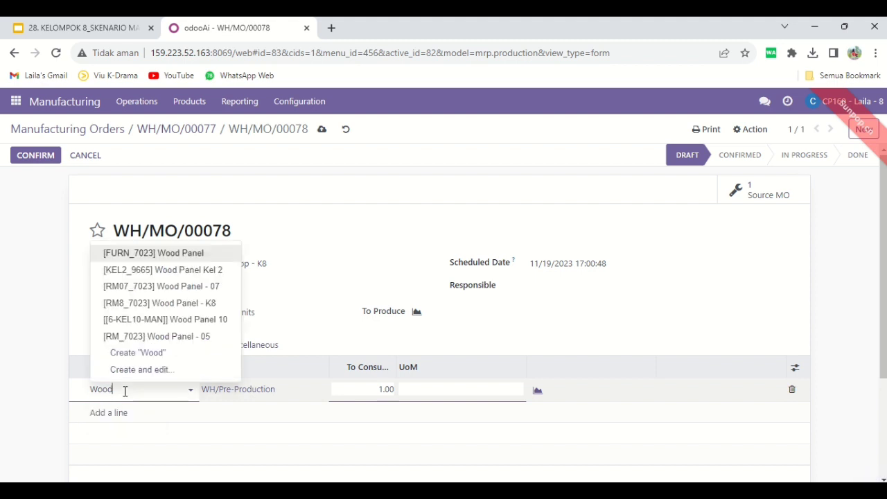
left_click(180, 302)
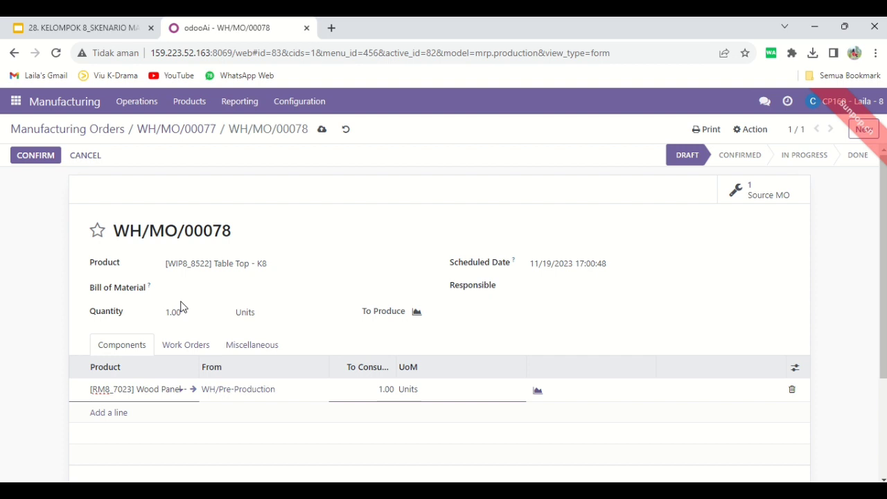
left_click(38, 157)
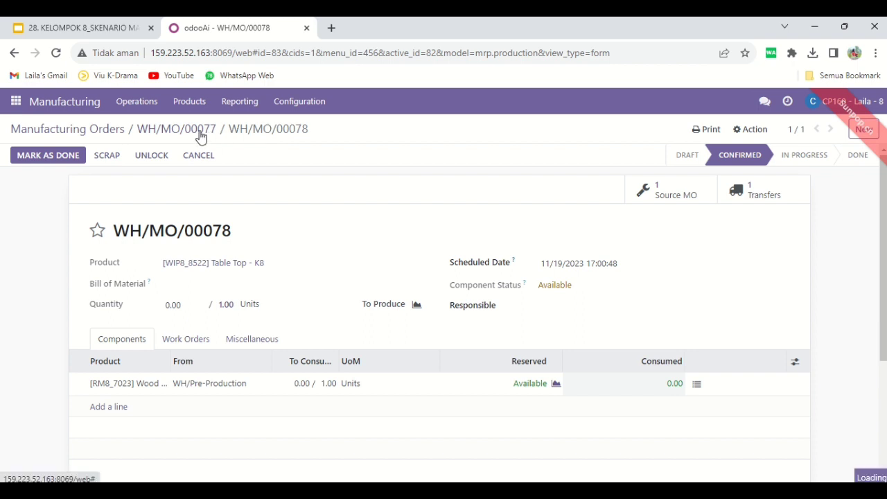
Step: Add [RM8_7023] Wood Panel - K8 to the request for quotation linked to the Table - K8 manufacturing order and save it
left_click(201, 136)
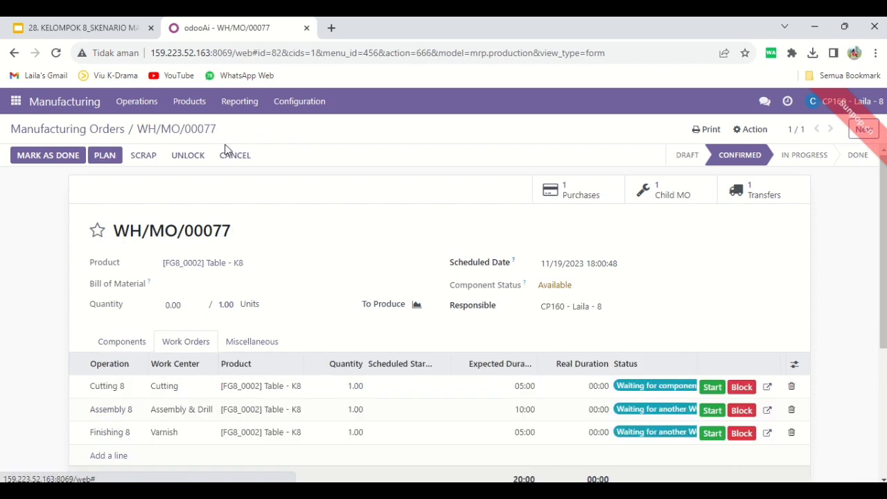
left_click(603, 197)
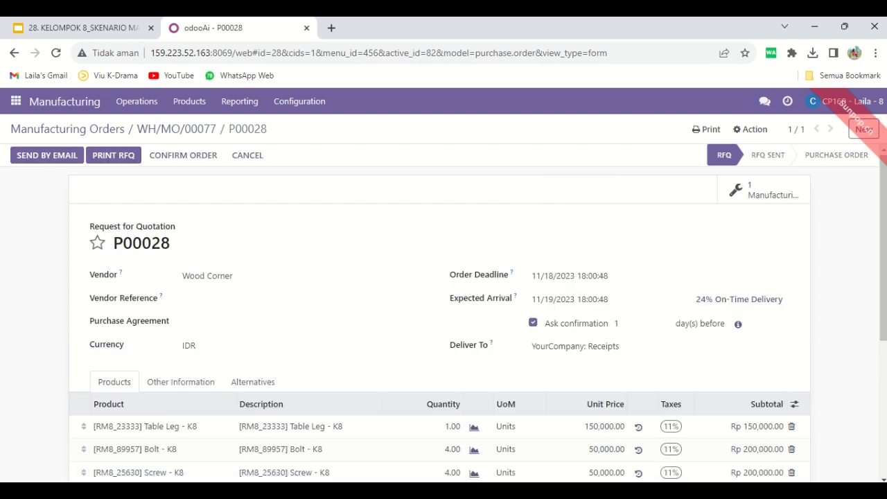
scroll(869, 217, "down", 3)
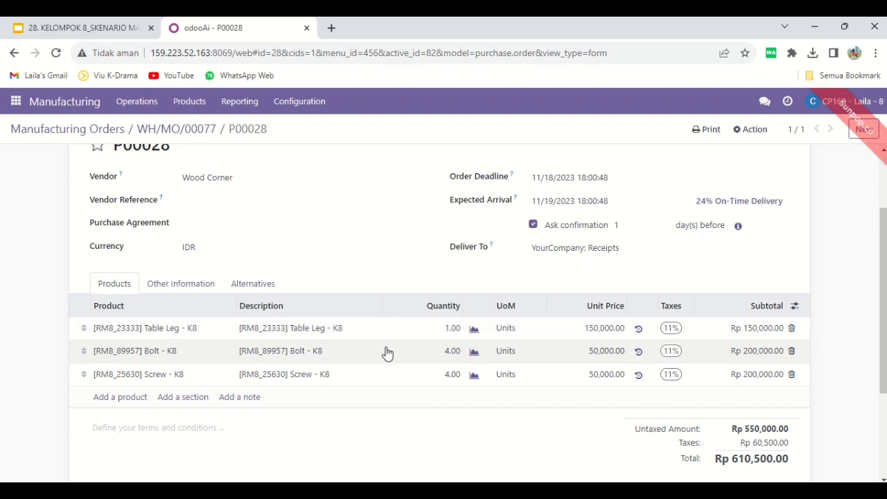
left_click(110, 399)
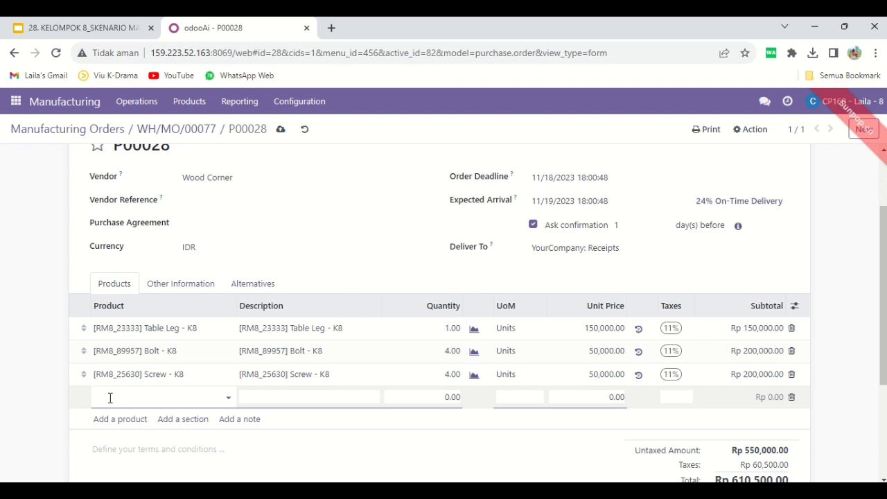
type("wood pan")
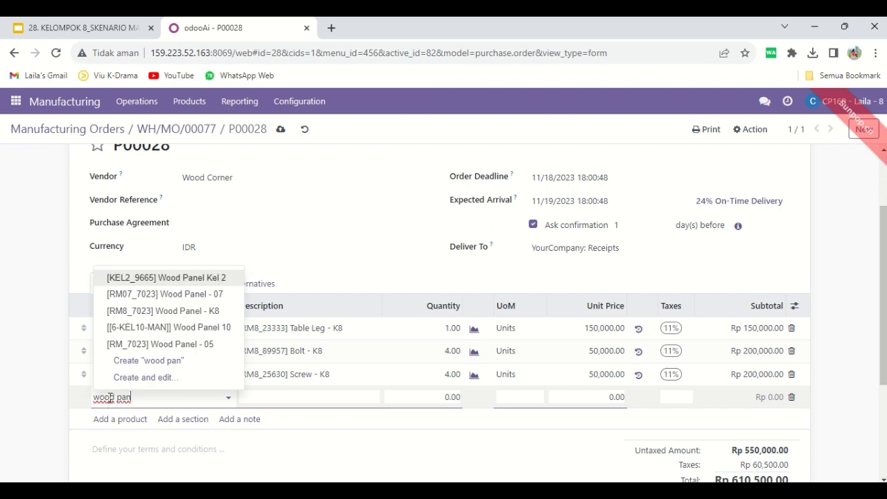
left_click(162, 314)
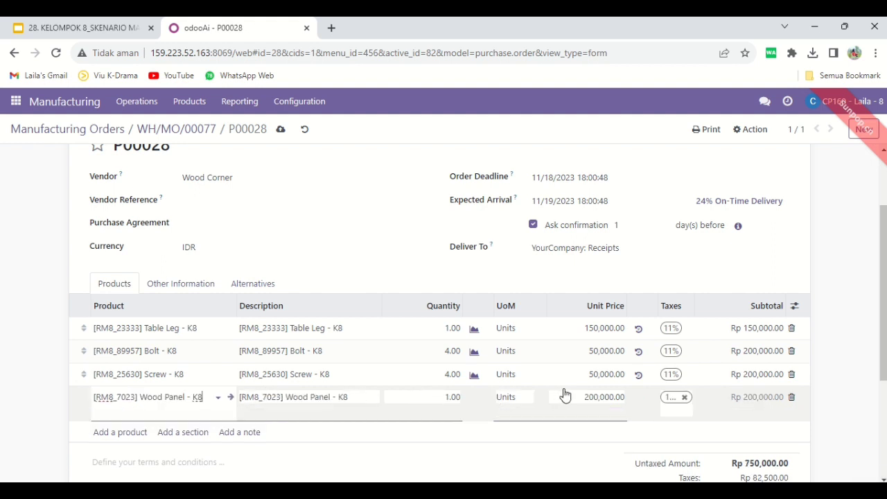
scroll(857, 317, "up", 3)
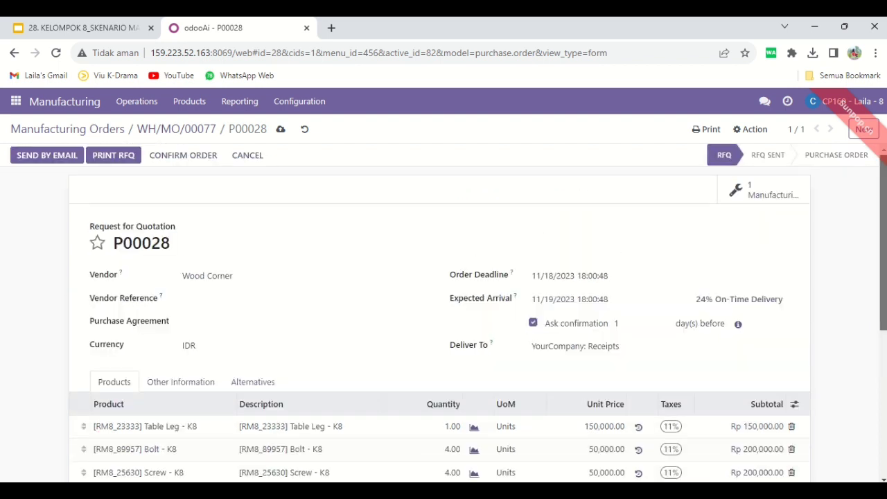
left_click(281, 133)
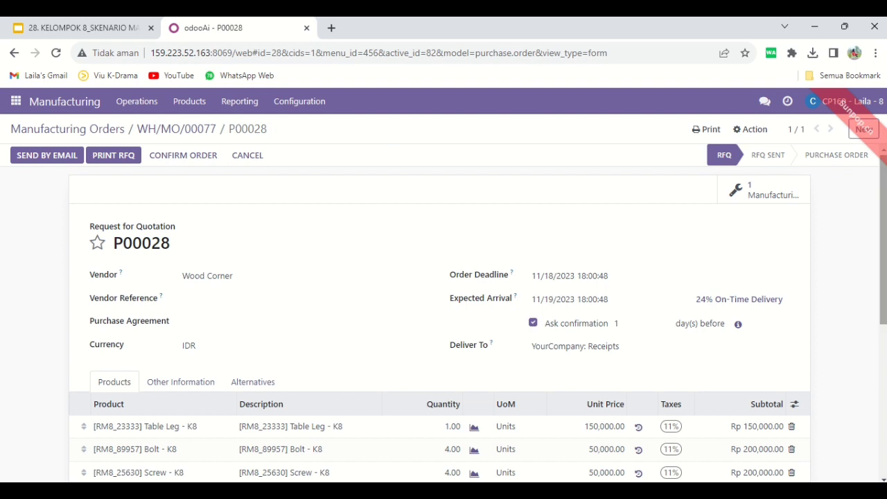
Step: Check the product lines of the request for quotation to Wood Corner and print its Request for Quotation report
scroll(444, 311, "down", 4)
scroll(443, 312, "up", 3)
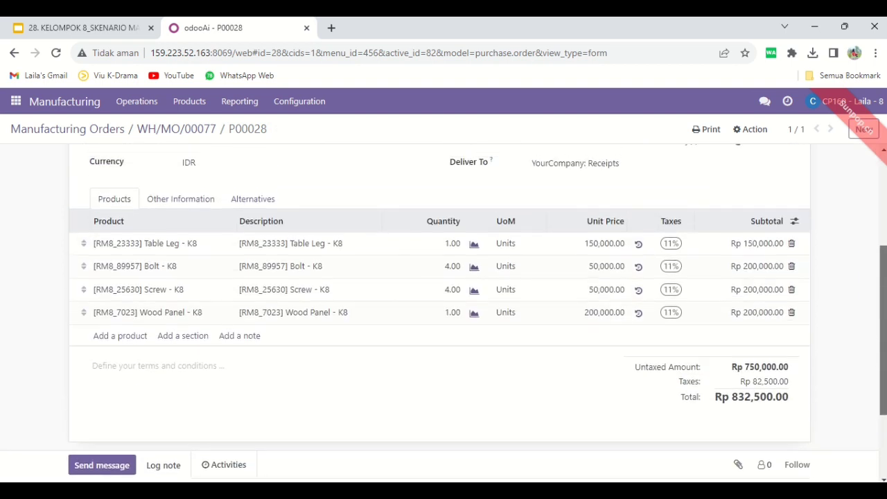
scroll(443, 312, "up", 1)
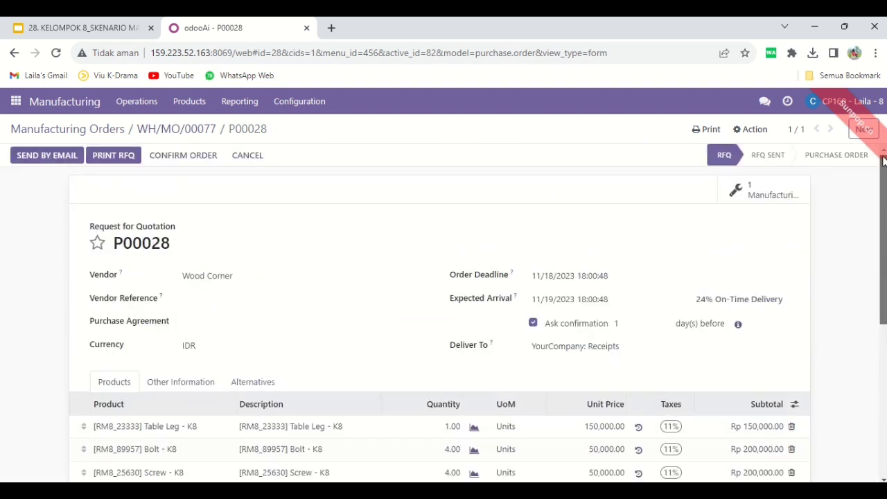
left_click(708, 130)
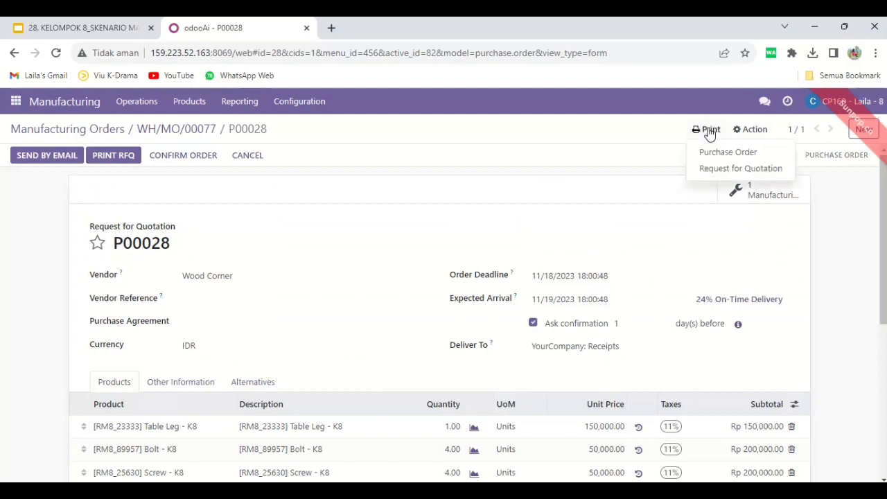
left_click(731, 168)
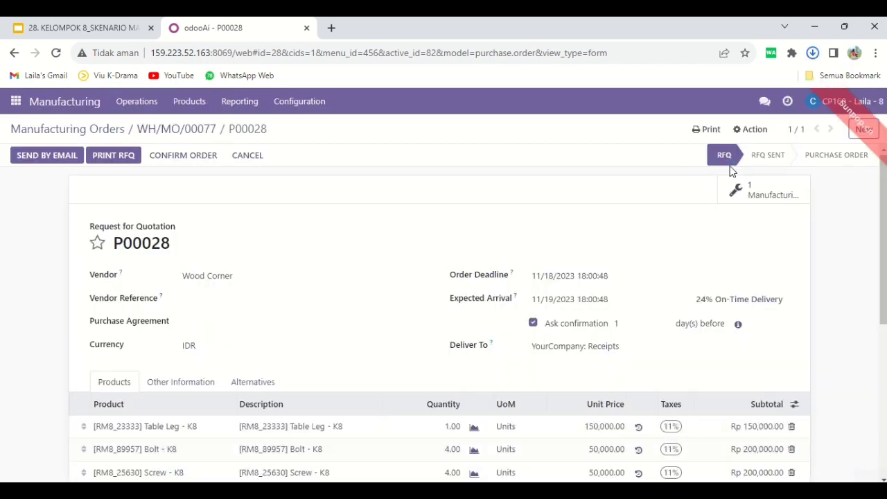
Step: Return to the Table - K8 manufacturing order and print its Production Order report
left_click(195, 133)
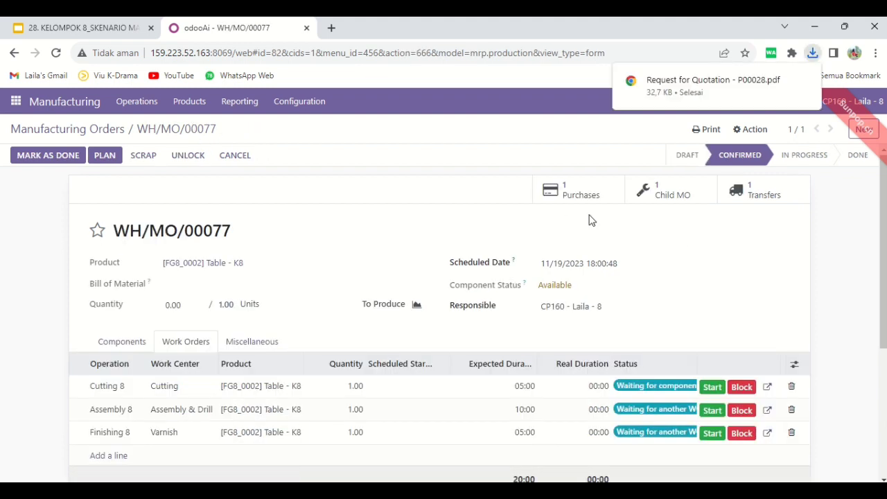
left_click(721, 137)
left_click(730, 152)
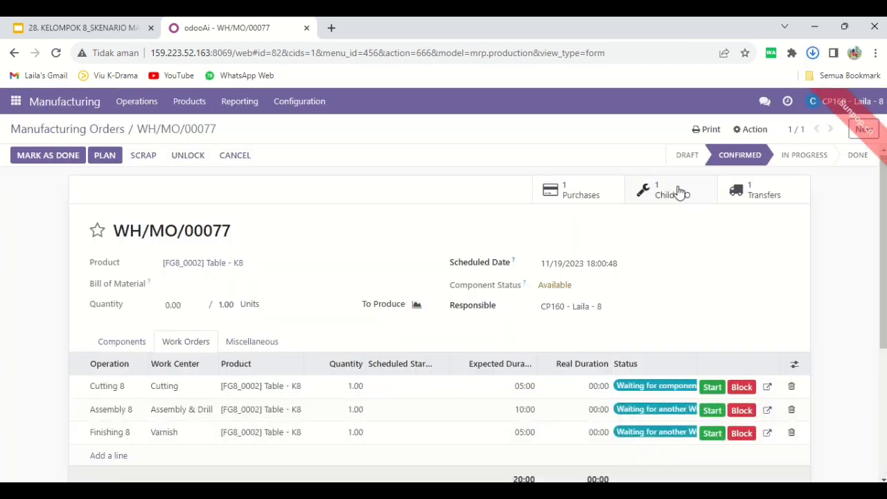
Step: Open the child manufacturing order for Table Top - K8 and print its Production Order report
left_click(679, 192)
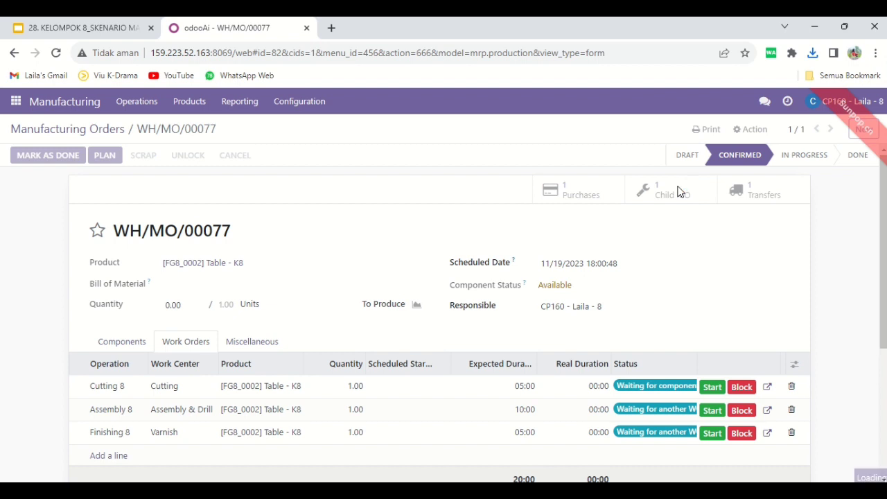
left_click(710, 130)
left_click(711, 156)
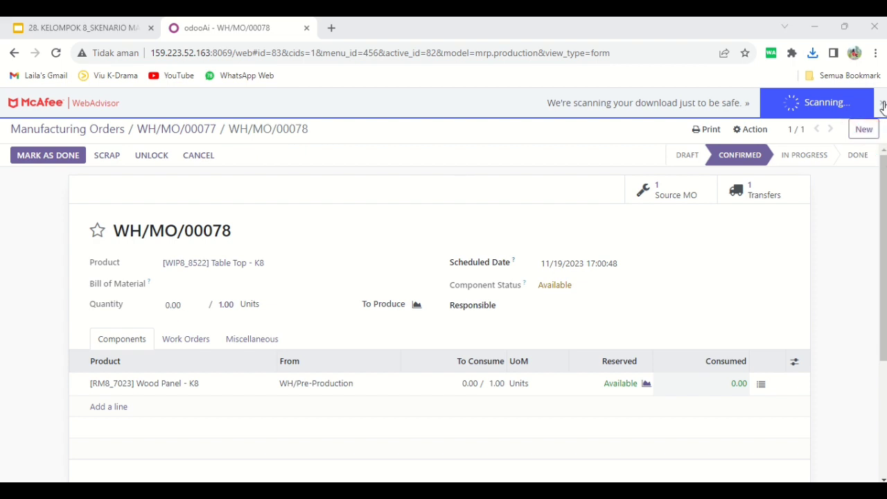
left_click(819, 105)
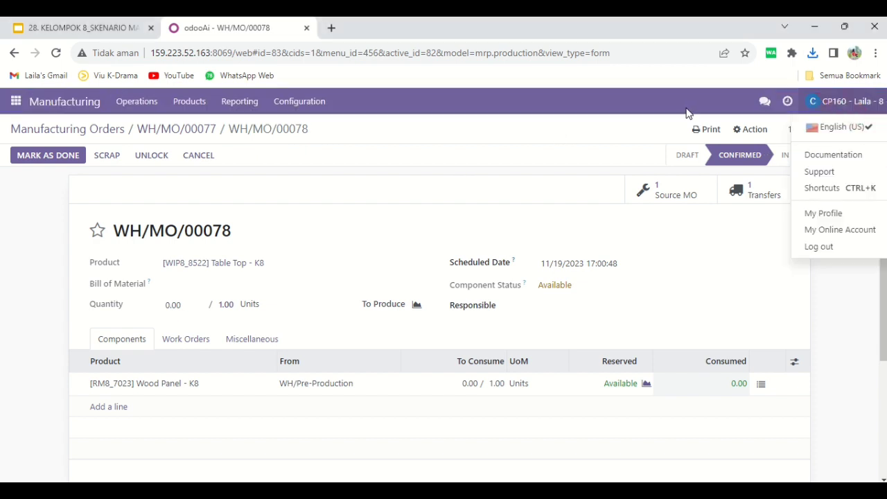
Step: Send the CP127 user a direct message in Discuss reading "Halo, tolong validasi RFQ dengan dokumen MO berikut :"
left_click(15, 101)
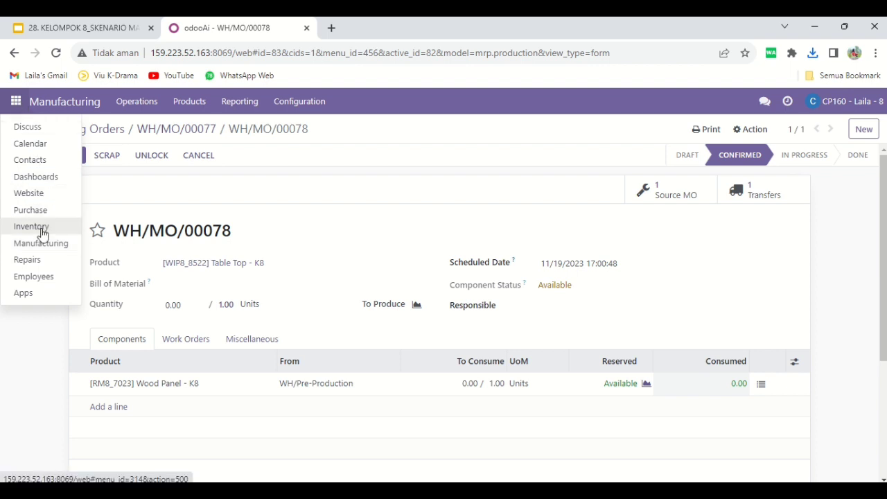
left_click(50, 128)
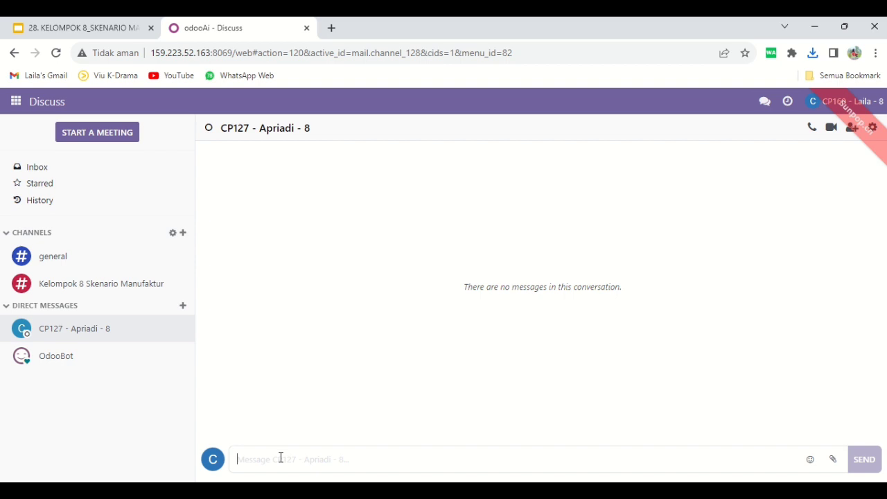
type("Halo, tolo")
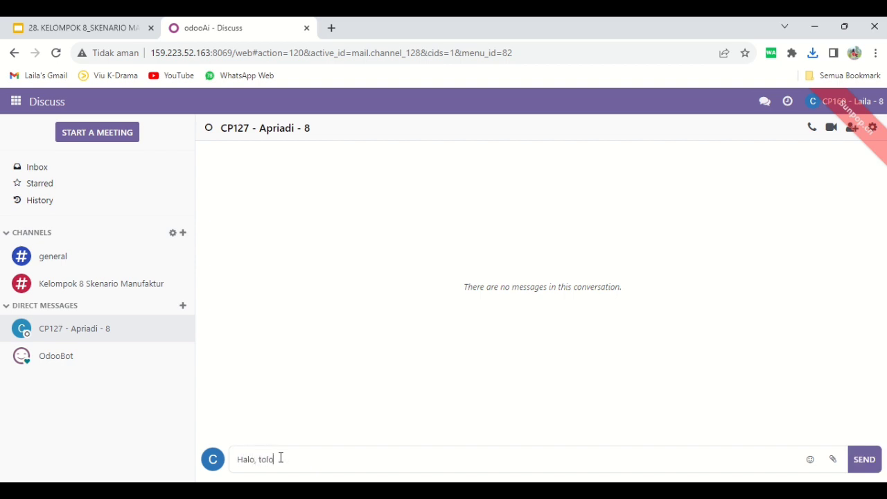
type("ng validasi RFQ dengan dokum")
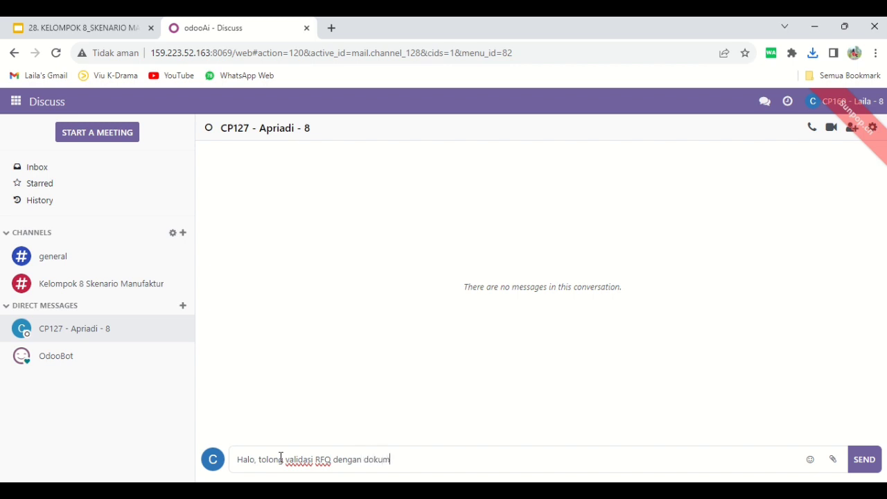
type("en MO berikut :")
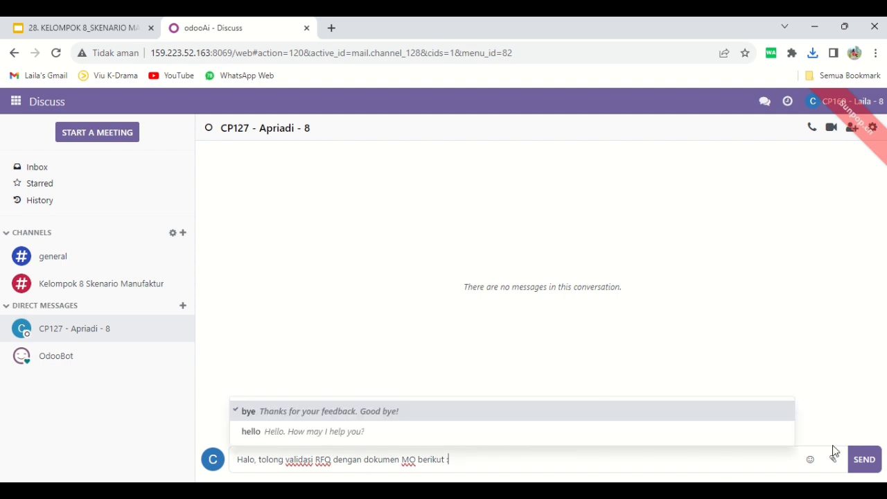
left_click(859, 460)
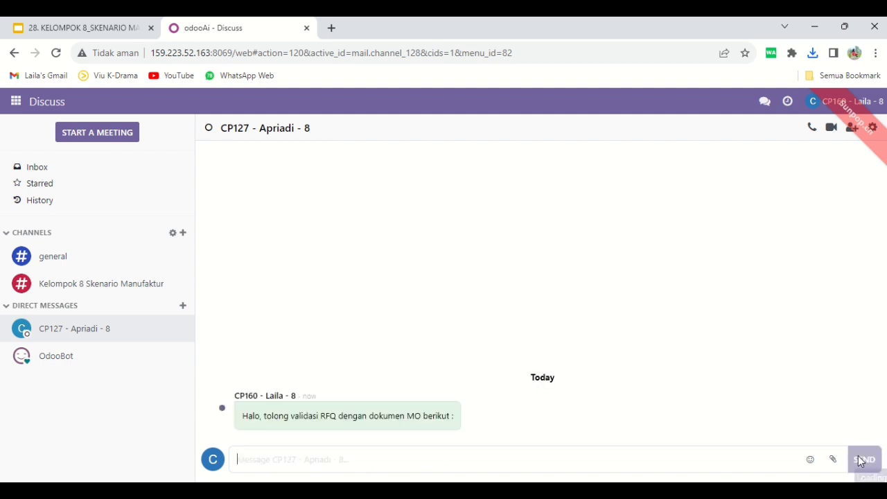
Step: Attach the request for quotation PDF and both production order PDFs from Downloads to the conversation and send them
left_click(834, 459)
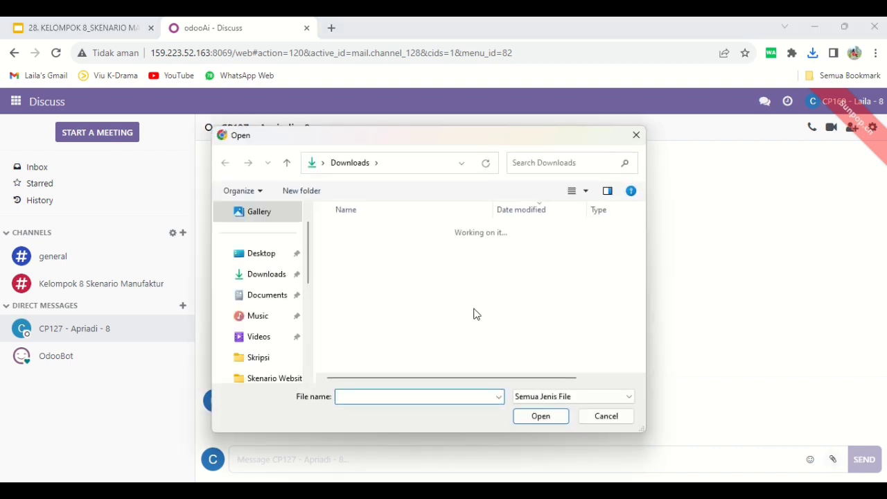
left_click_drag(328, 291, 326, 249)
left_click(541, 416)
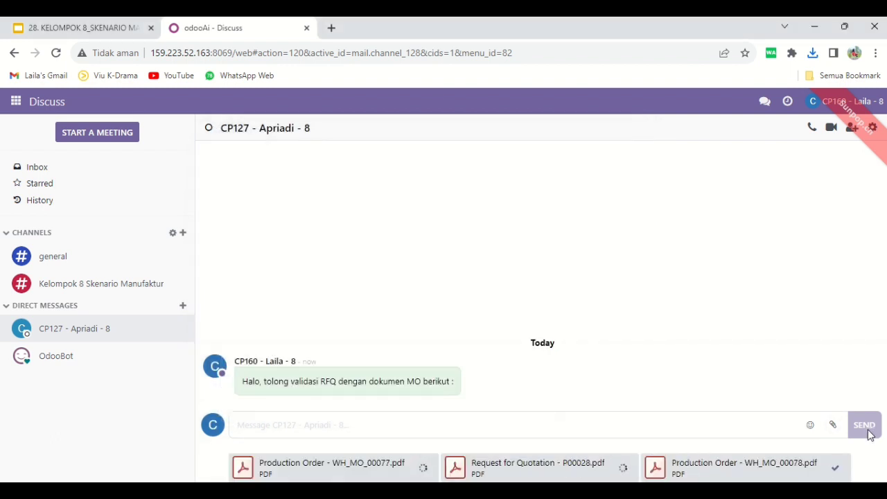
left_click(866, 430)
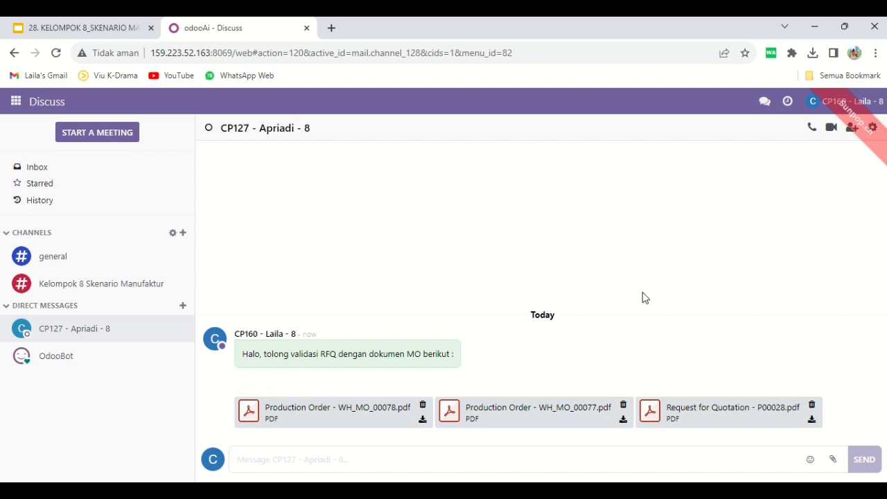
Step: Compare the products and quantities in the request for quotation PDF with the components in the two production order PDFs
mouse_move(436, 43)
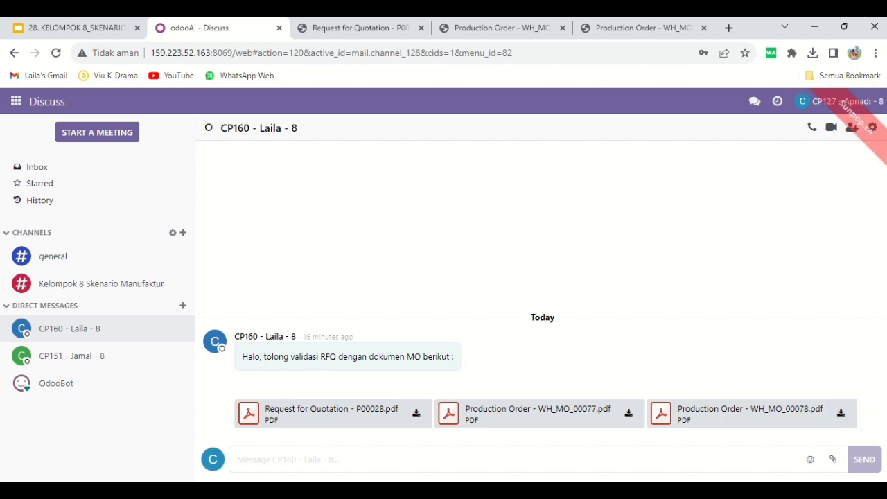
left_click(357, 27)
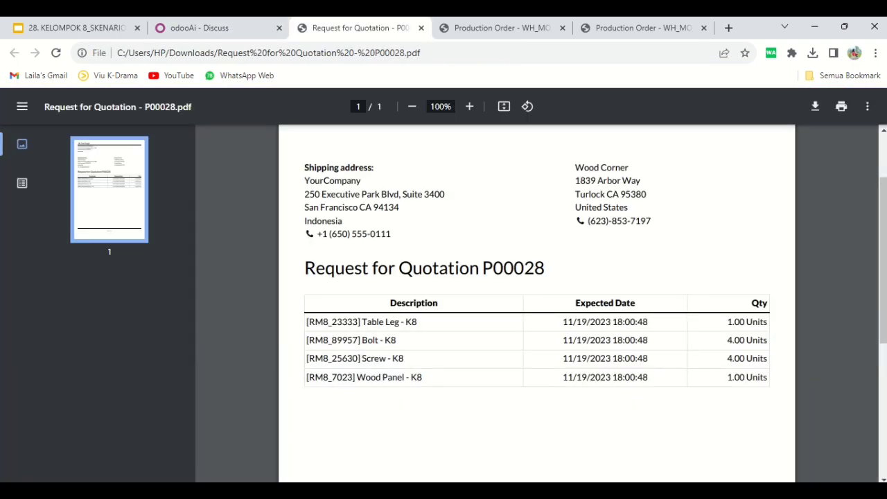
left_click(503, 28)
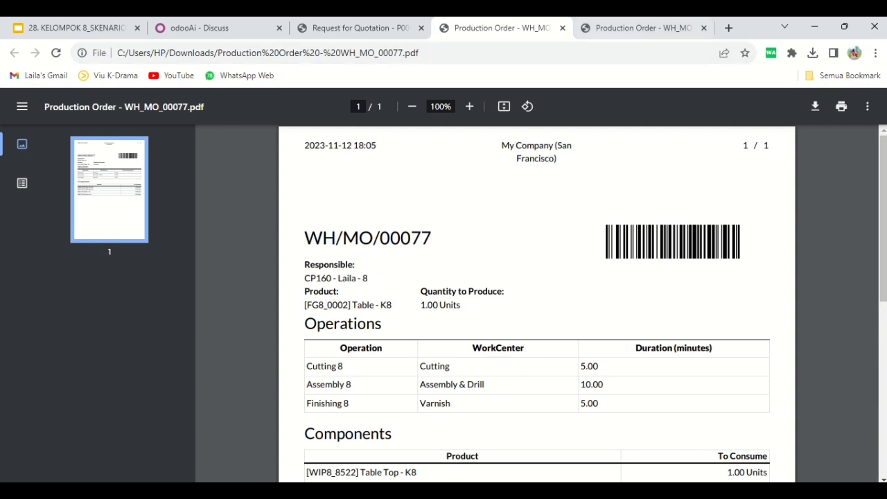
left_click(623, 28)
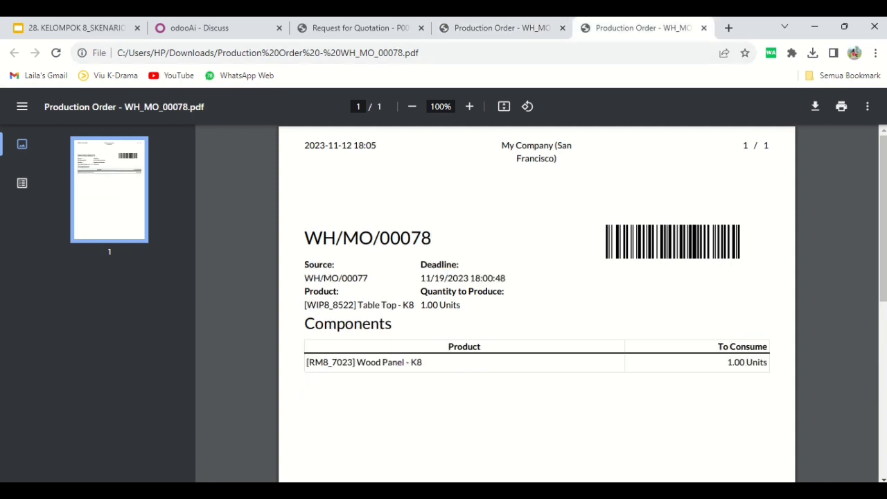
left_click(503, 28)
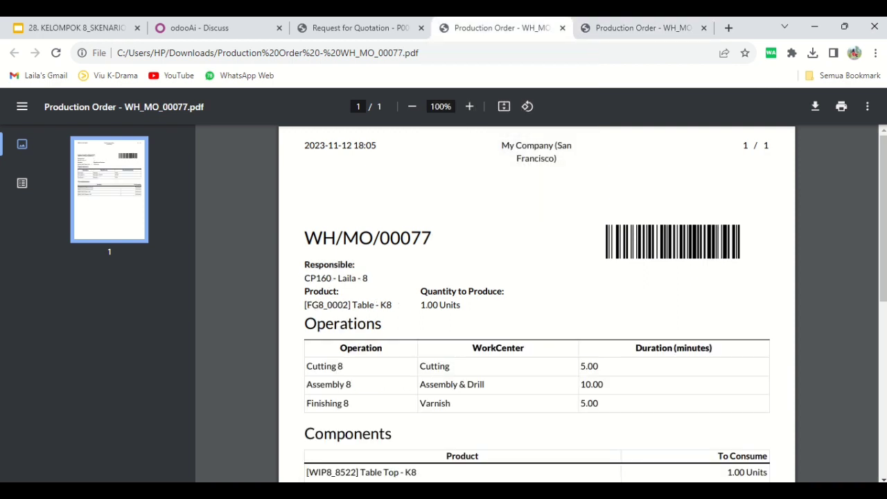
left_click_drag(883, 207, 883, 250)
left_click(361, 28)
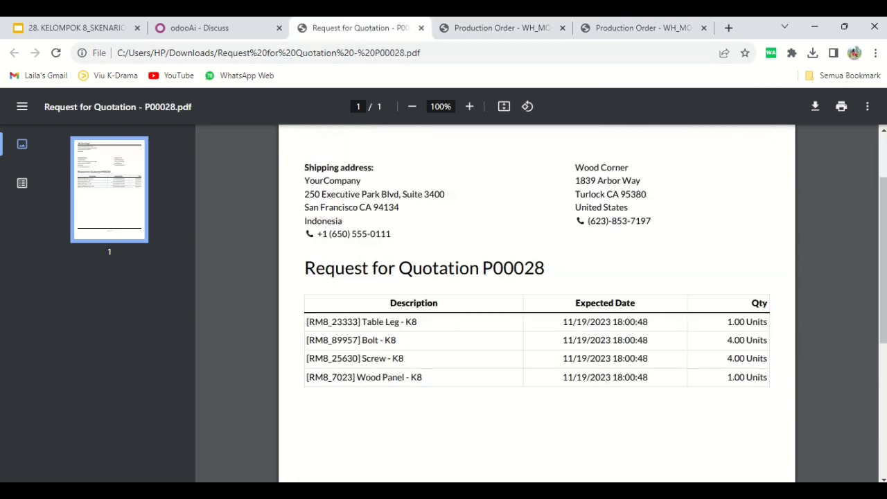
Step: Sort the Purchase requests for quotation by descending reference and open the newest one, from vendor Wood Corner
left_click(200, 28)
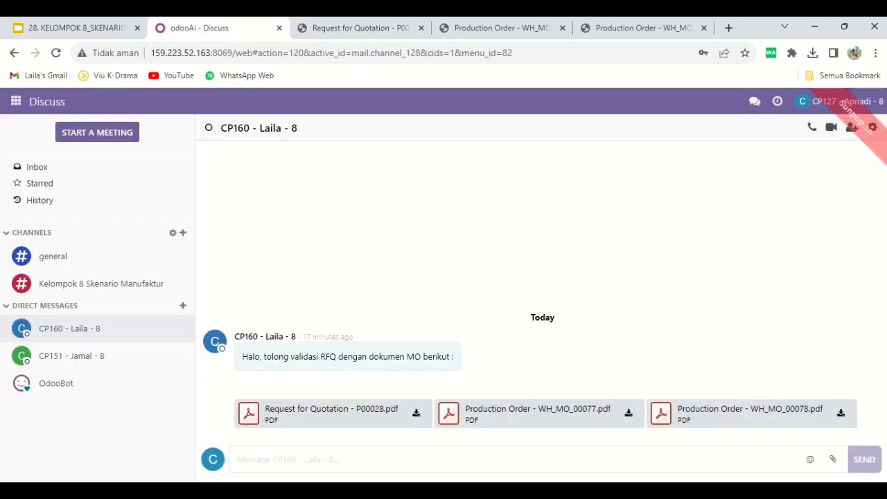
left_click(15, 101)
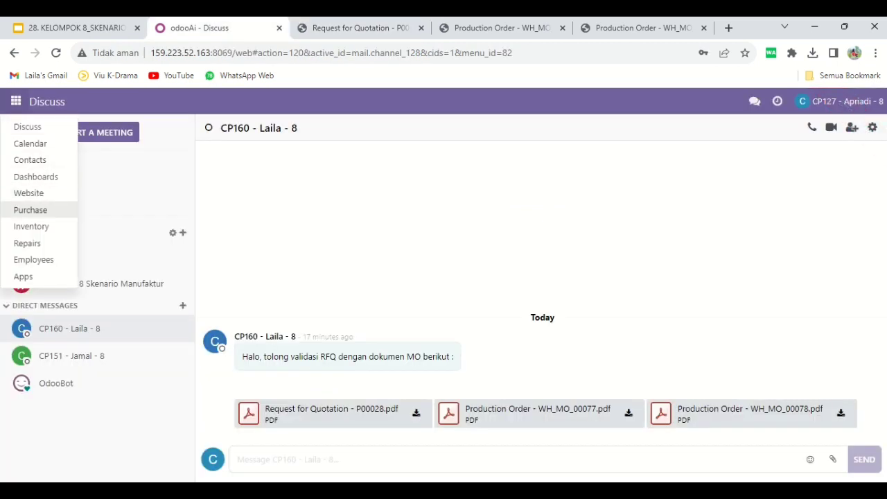
left_click(31, 210)
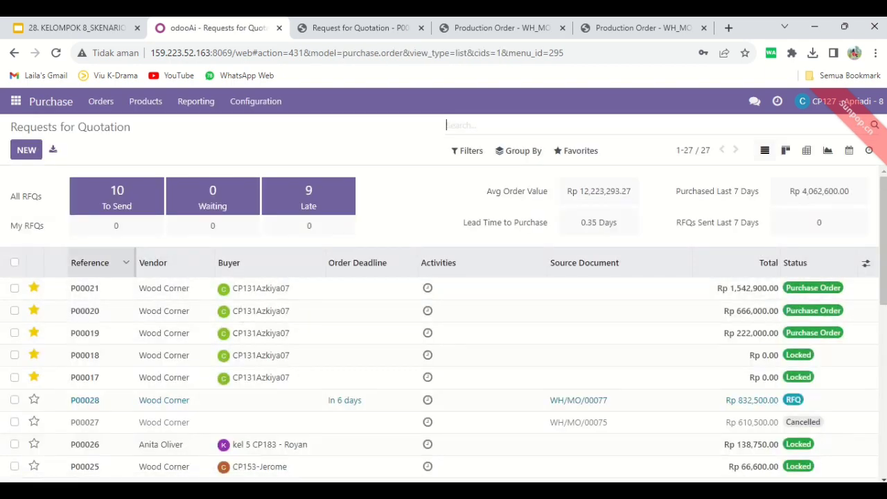
left_click(90, 262)
left_click(90, 263)
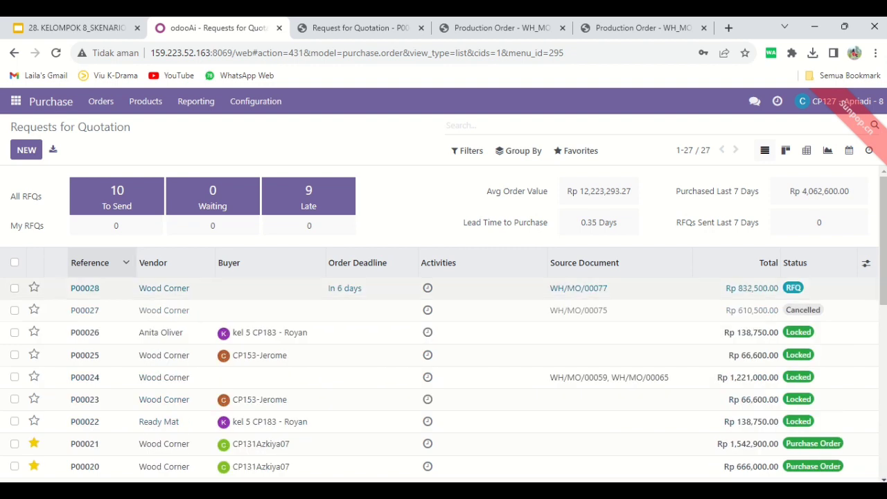
left_click(176, 288)
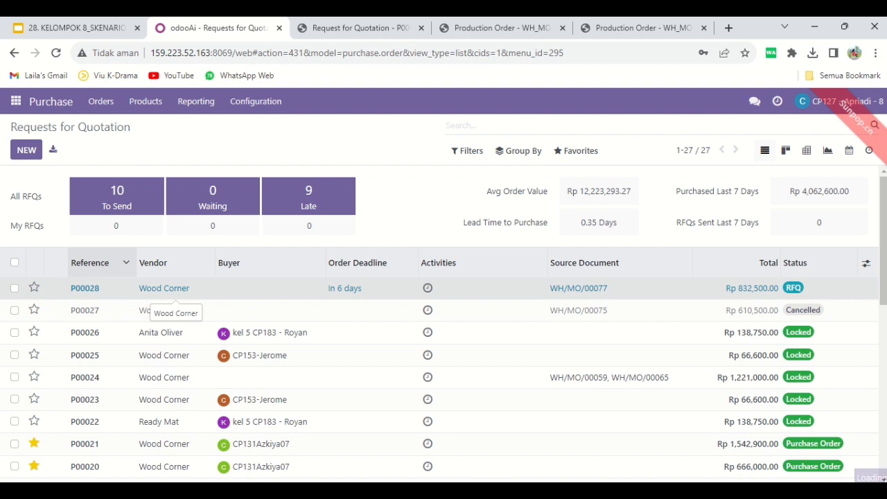
double_click(176, 288)
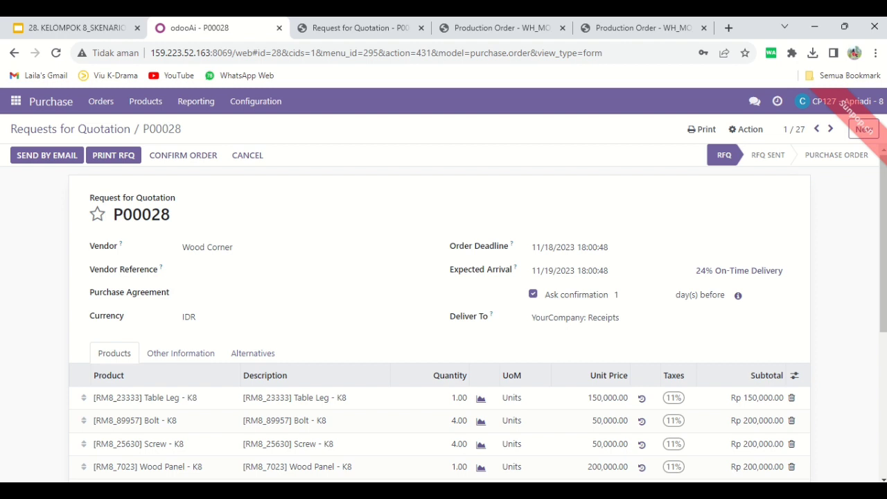
Step: Review the product lines of the Wood Corner request for quotation, confirm the order and print its Purchase Order report
scroll(444, 350, "down", 3)
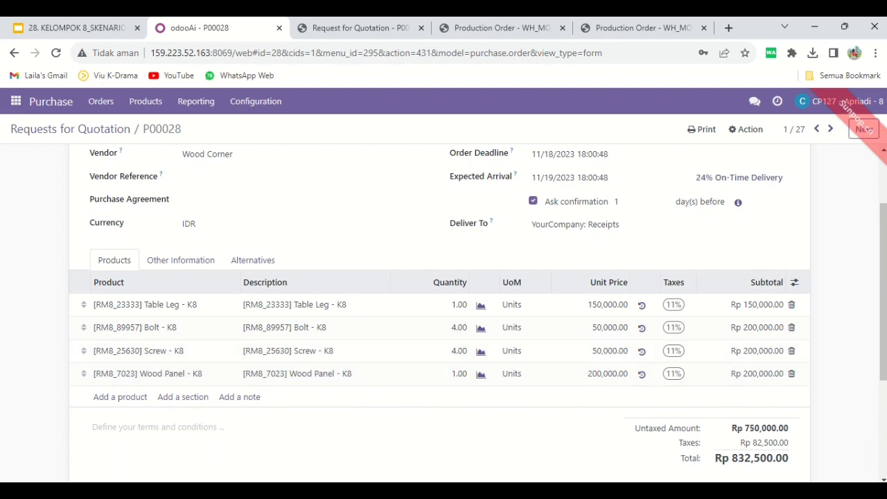
scroll(443, 312, "up", 3)
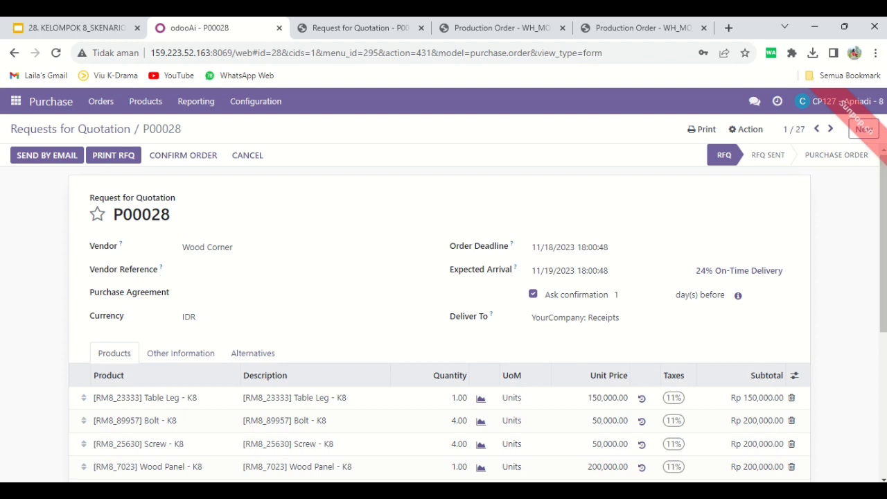
left_click(183, 155)
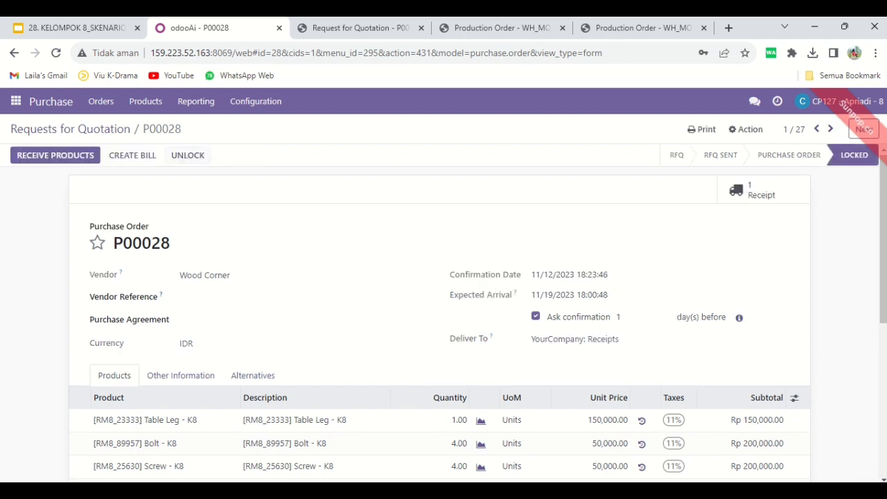
left_click(702, 128)
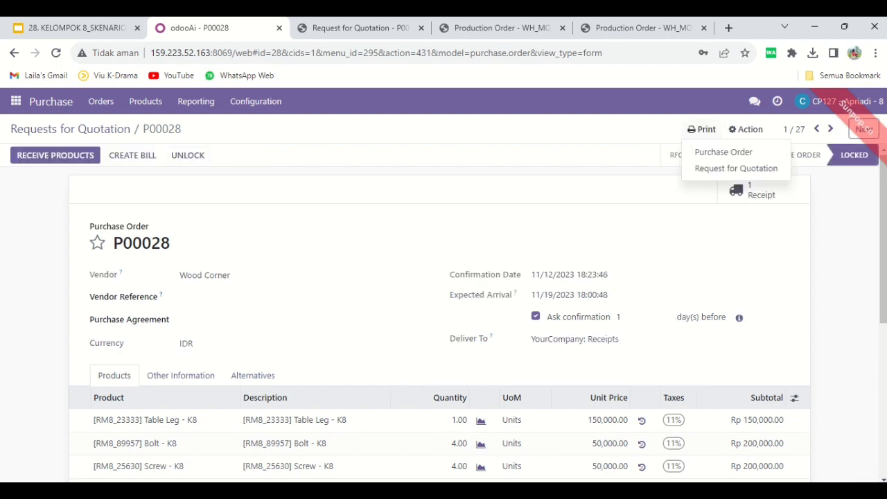
left_click(723, 152)
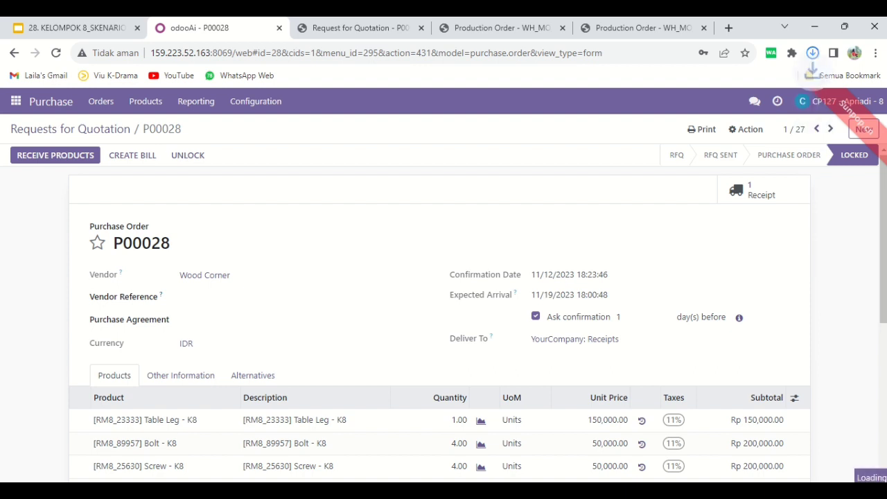
Step: Send the CP151 user a direct message in Discuss reading "Tlong terima produk berdasarkan PO dibawah ini"
left_click(16, 102)
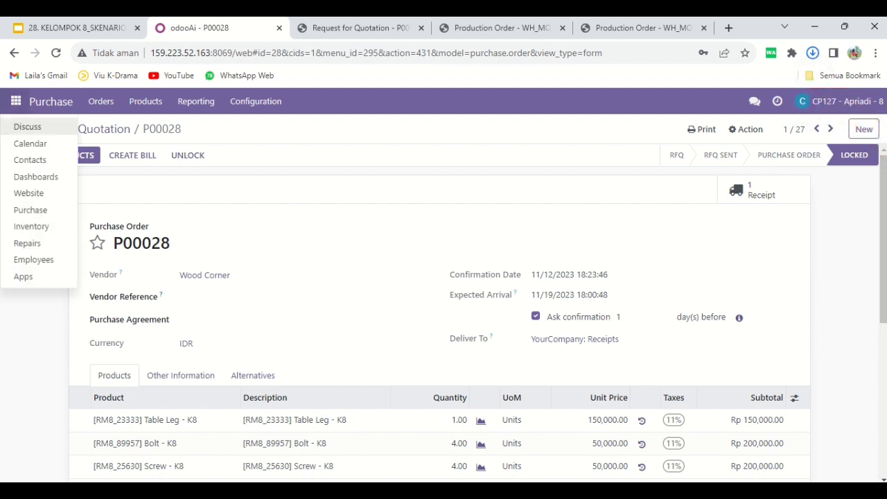
left_click(27, 126)
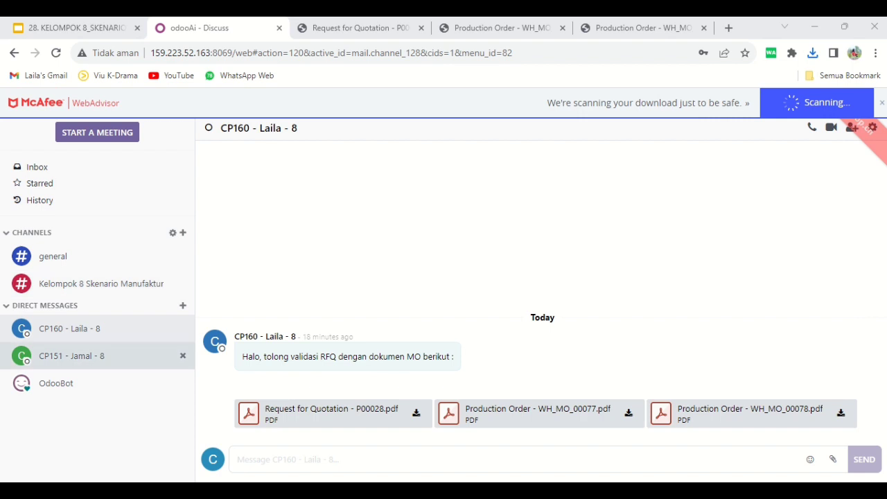
left_click(72, 356)
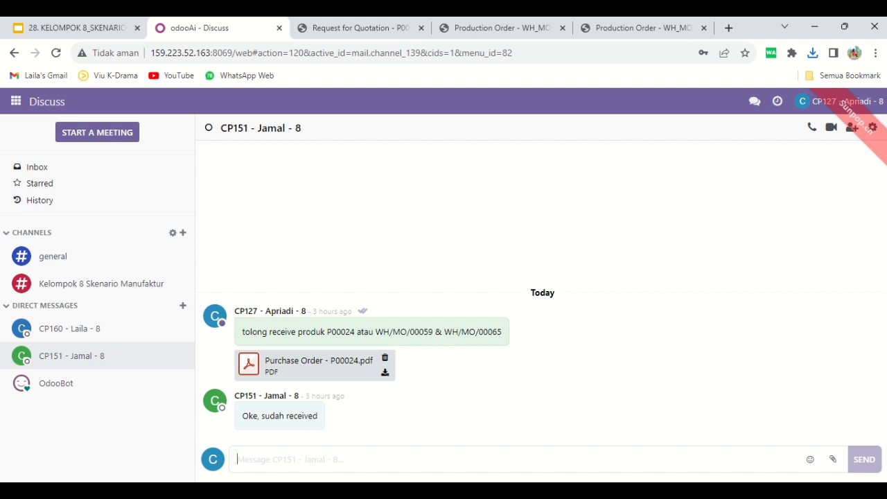
type("Tlong terima produk berdasarkan ")
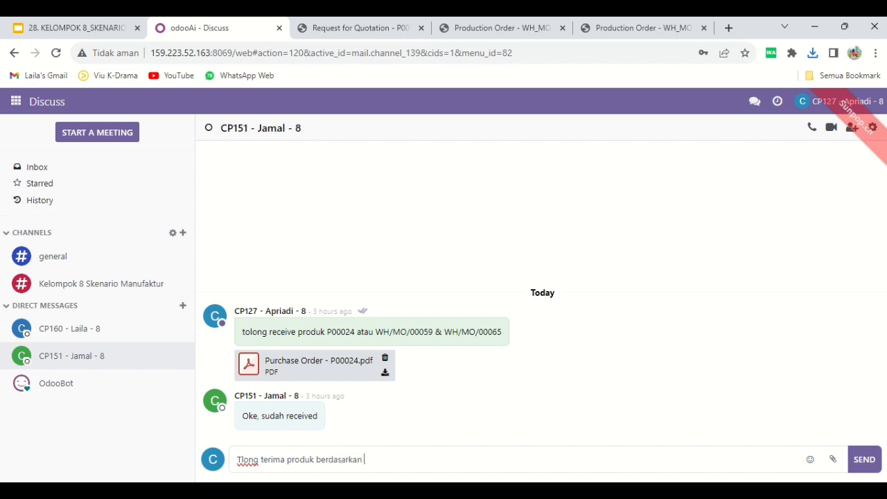
type("PO dibawah ini")
key("Return")
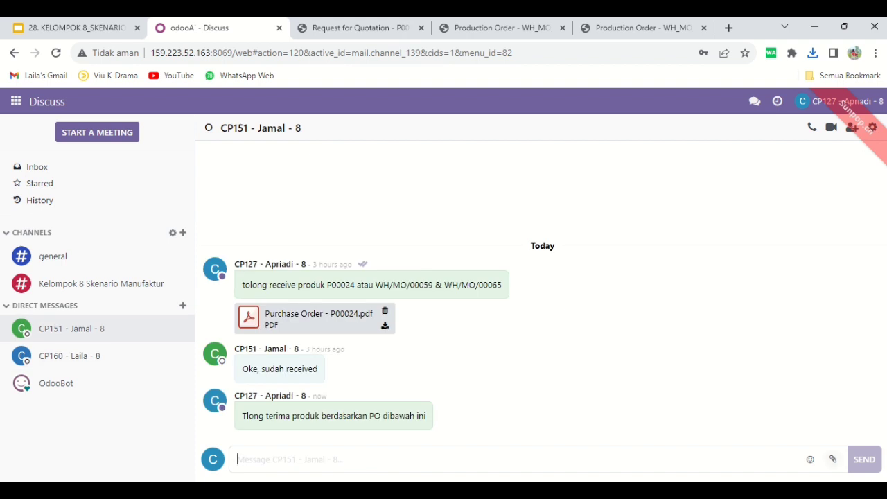
Step: Attach the newly printed purchase order PDF from Downloads to the CP151 conversation and send it
left_click(832, 459)
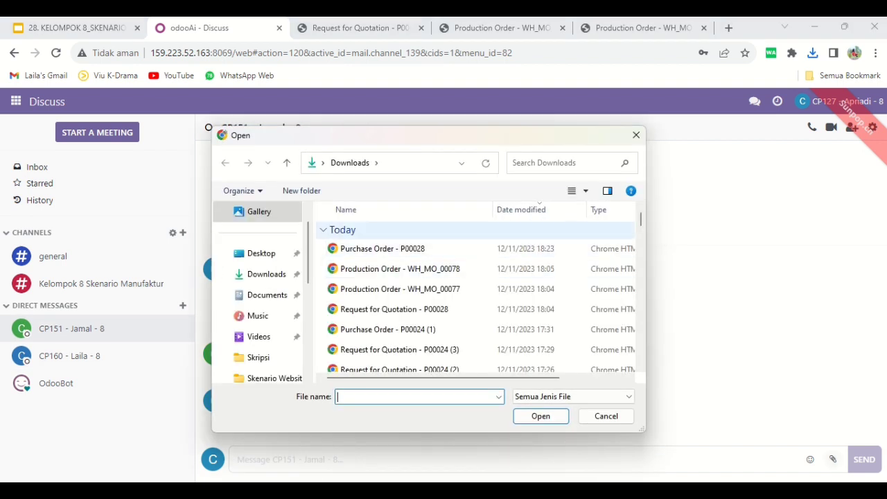
left_click(383, 248)
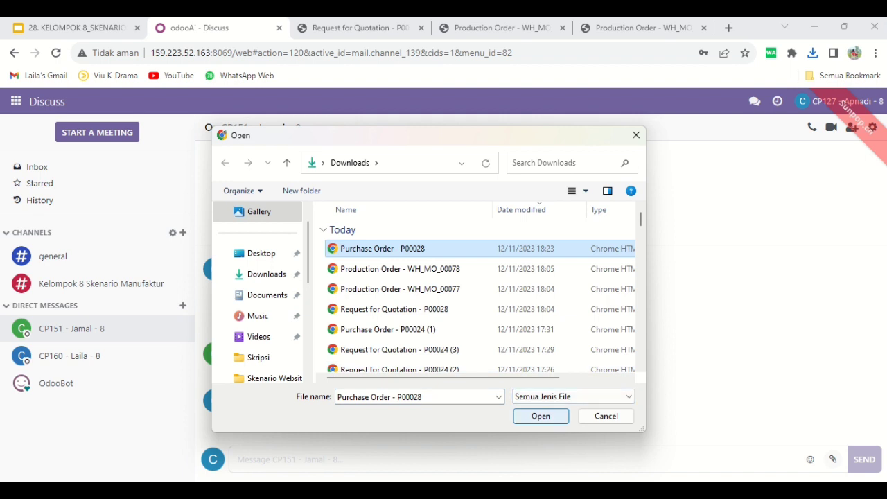
left_click(540, 415)
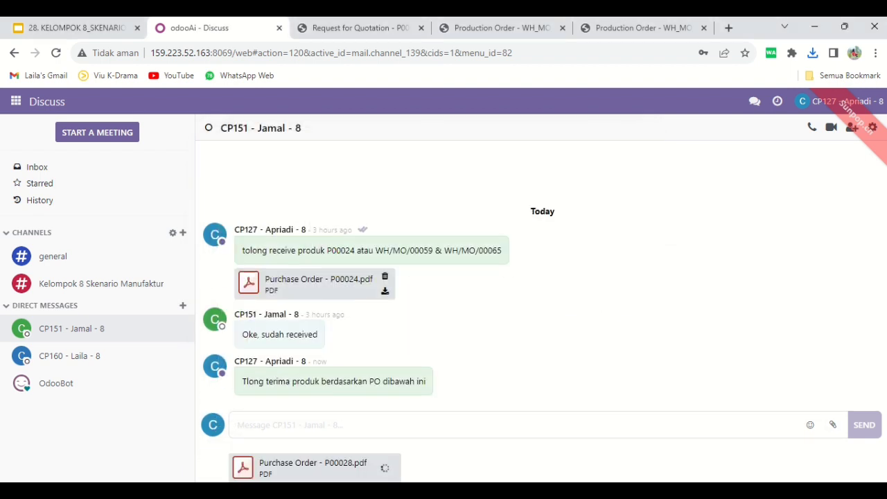
left_click(864, 425)
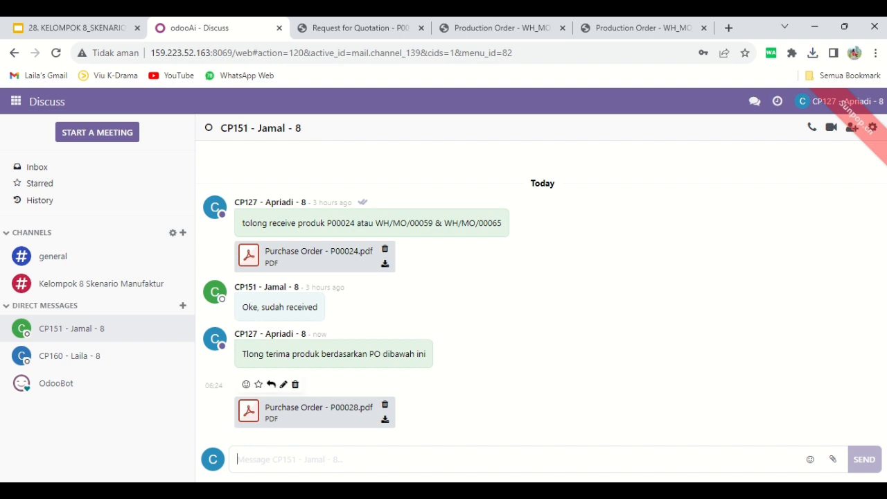
Step: Send the CP151 user the follow-up message "ini adalah produk yang akan diproduksi manufaktur"
type("ini")
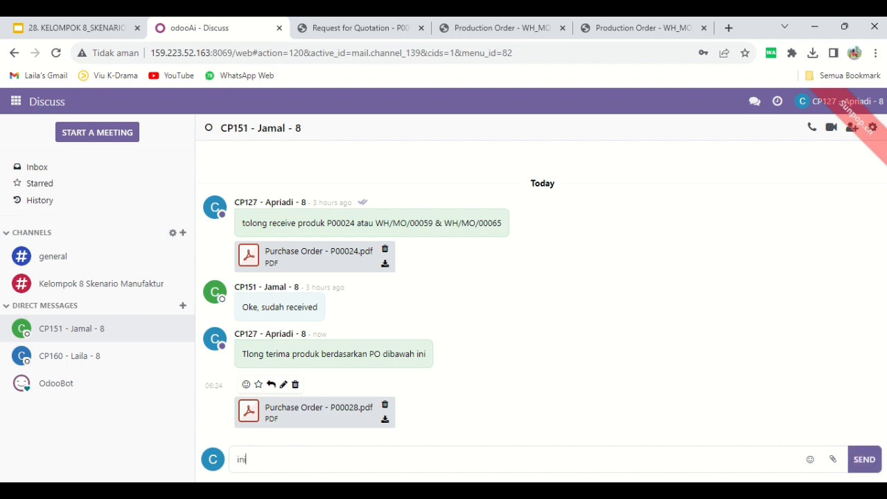
type(" adalah produk yang akan di")
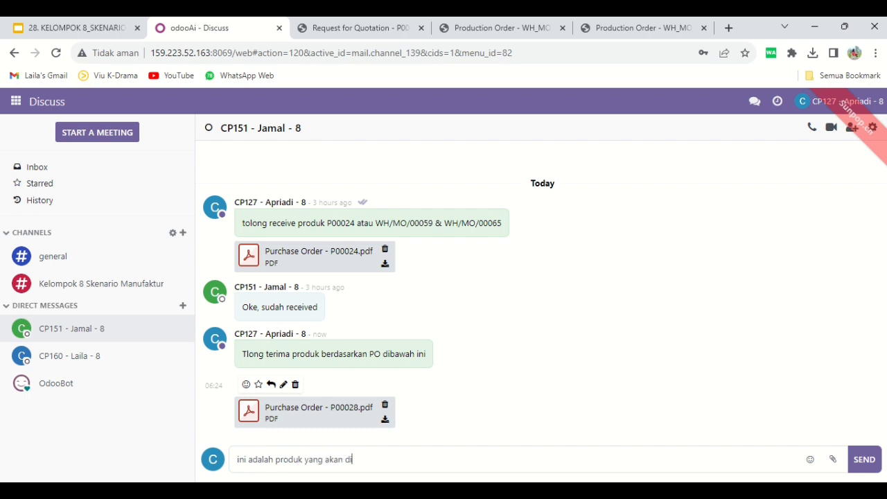
type("produksi manufaktur")
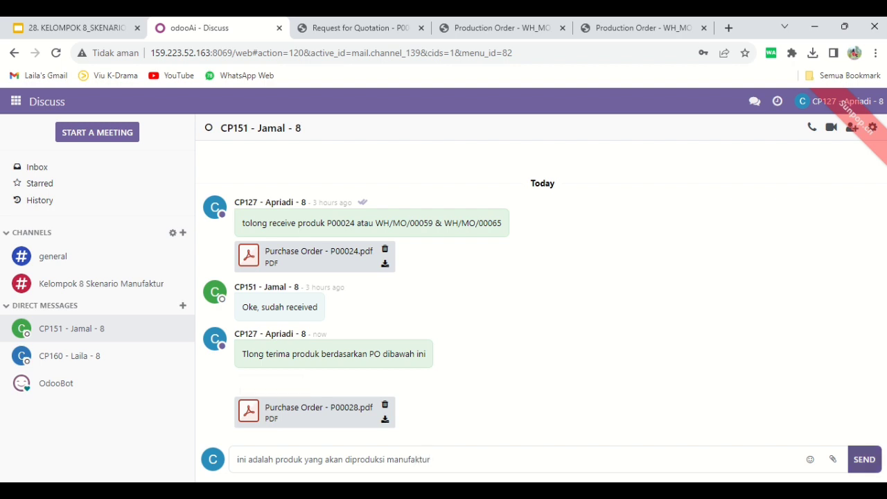
key("Return")
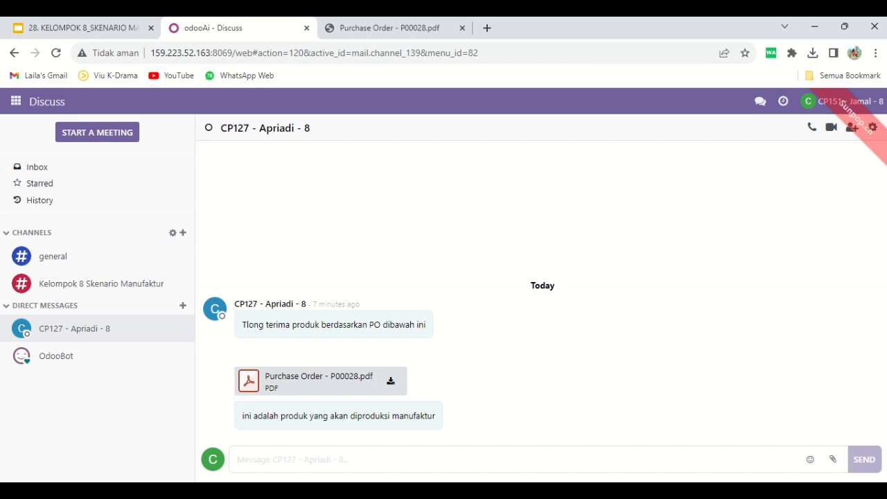
Step: Review the products, quantities and prices in the received purchase order PDF as the CP151 user
left_click(388, 28)
left_click_drag(883, 214, 883, 268)
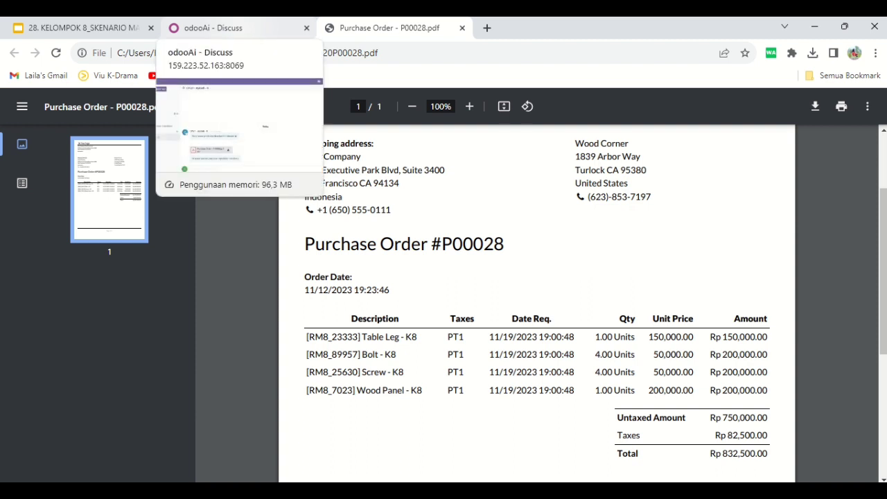
left_click(214, 28)
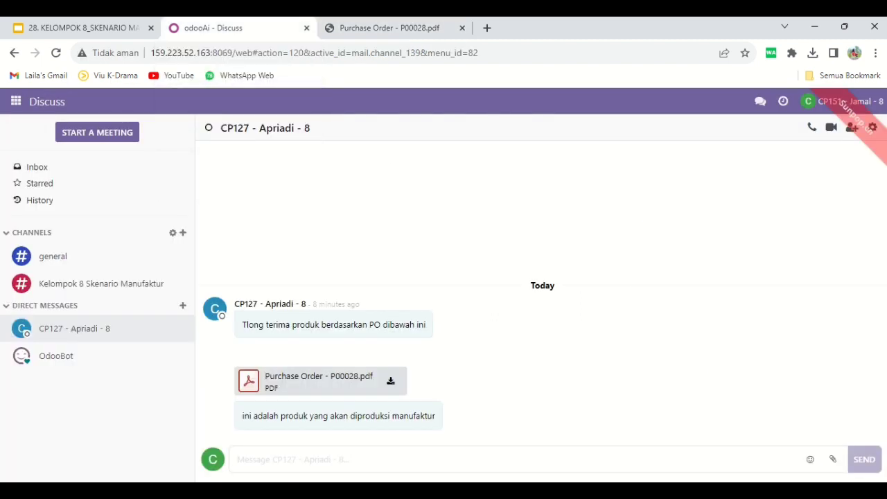
Step: Sort the Inventory receipts by descending reference and open the newest receipt, from Wood Corner
left_click(16, 101)
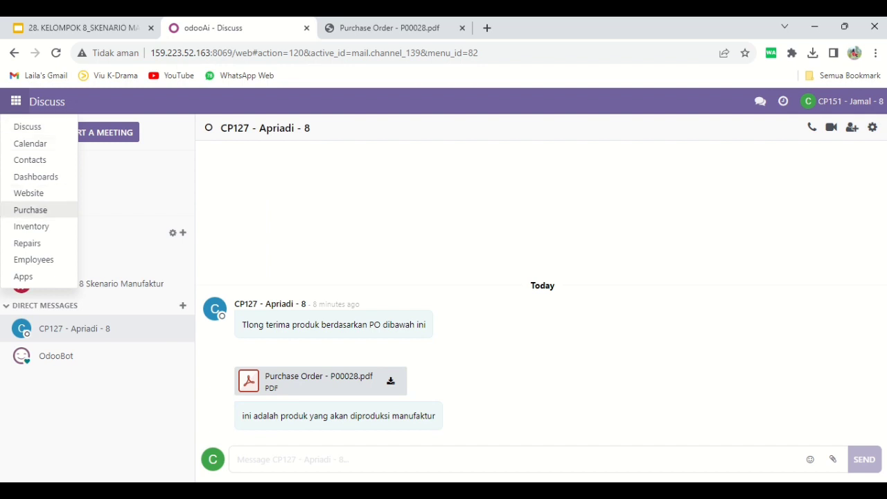
left_click(31, 226)
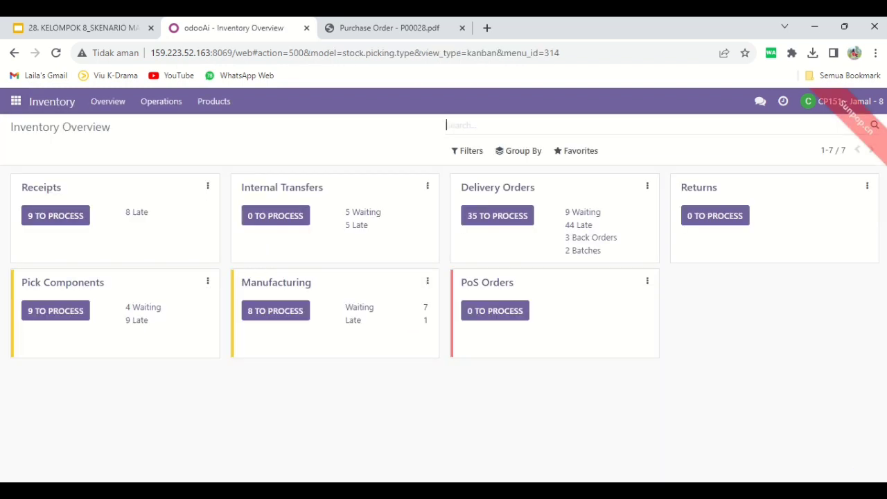
left_click(41, 188)
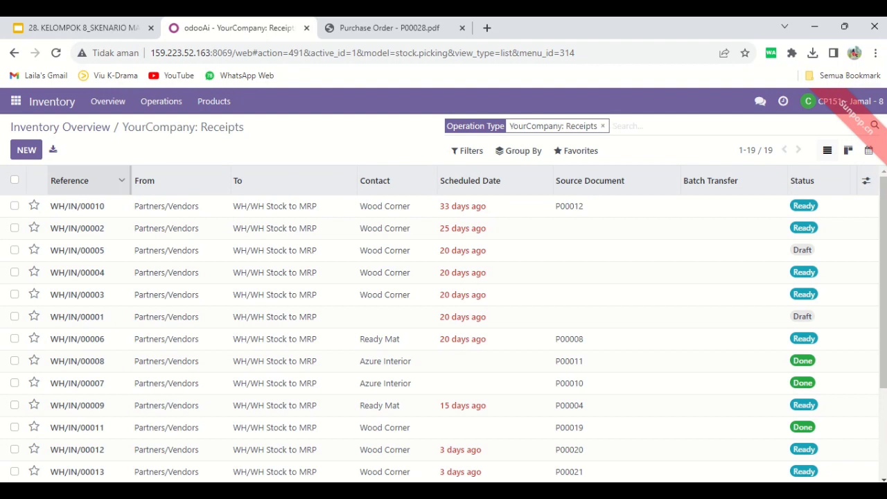
double_click(78, 181)
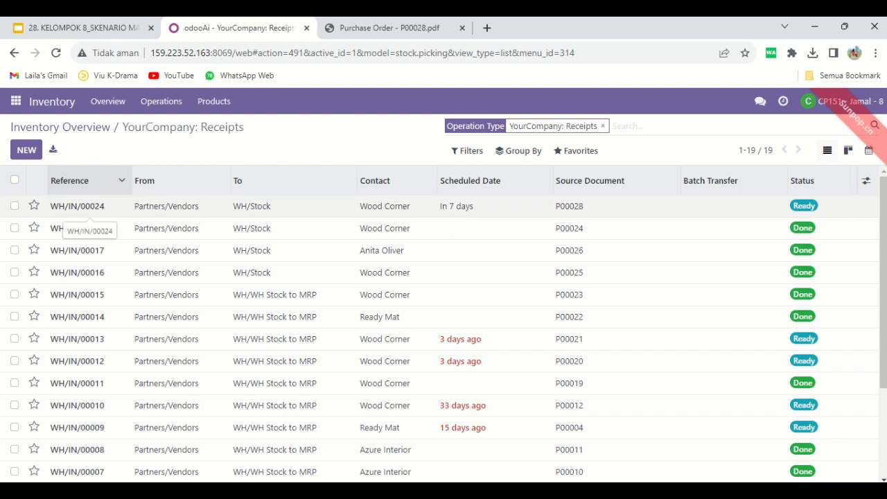
left_click(76, 206)
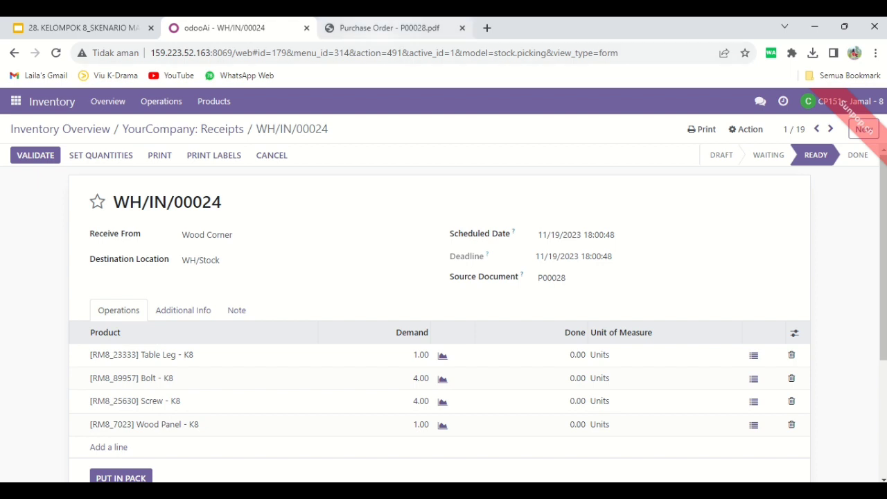
Step: Check the receipt against the purchase order PDF, then validate it with done quantities matching the demand
left_click(390, 29)
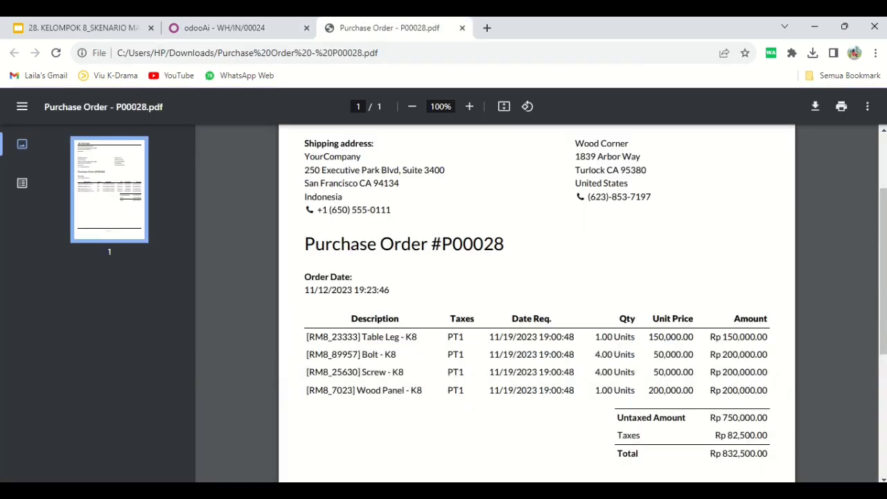
left_click(228, 27)
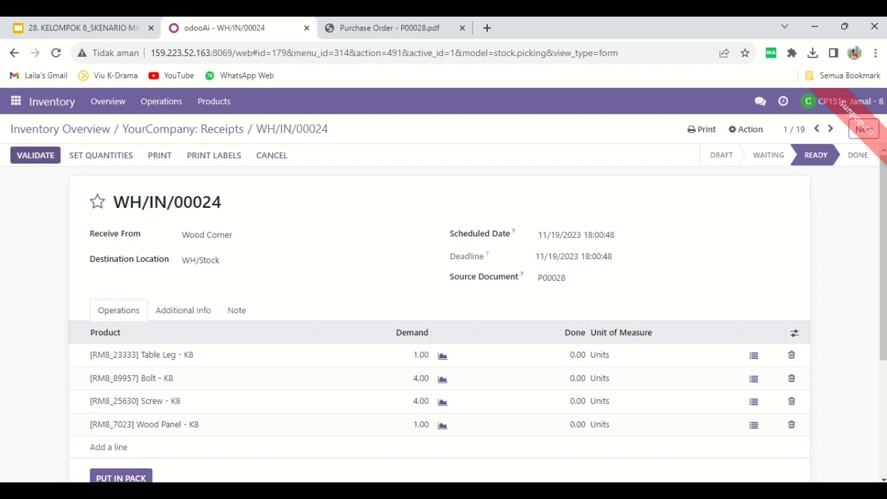
left_click(36, 155)
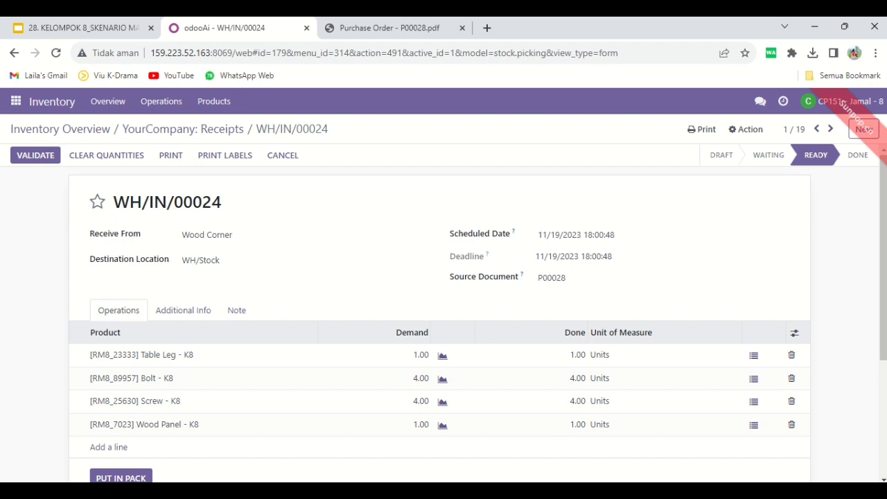
left_click(36, 155)
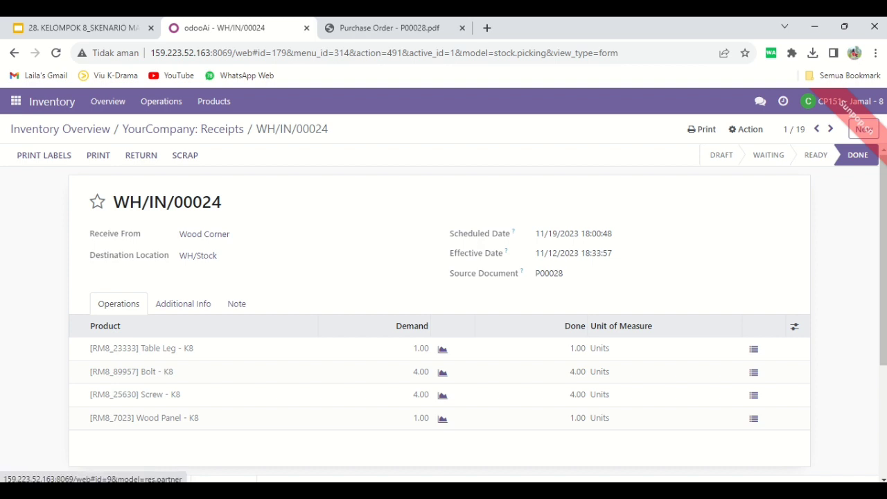
Step: Print the Picking Operations report for the validated Wood Corner receipt, then open the PDF and review its product lines
left_click(701, 129)
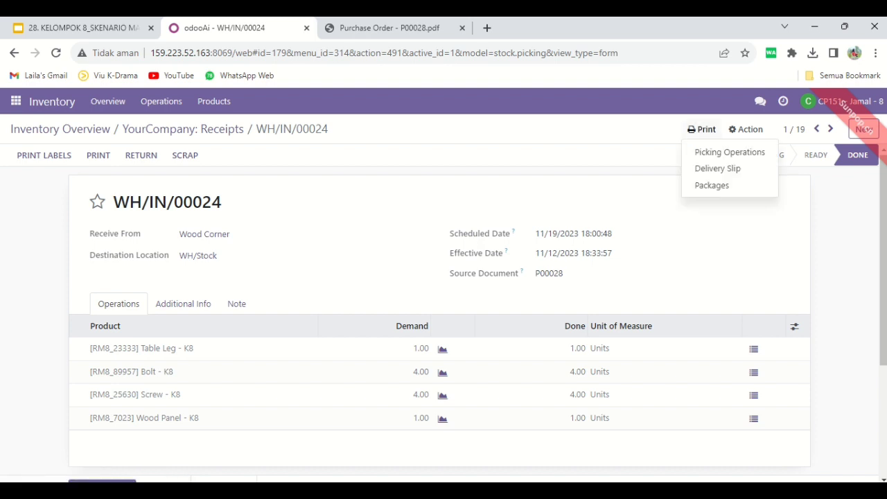
left_click(730, 152)
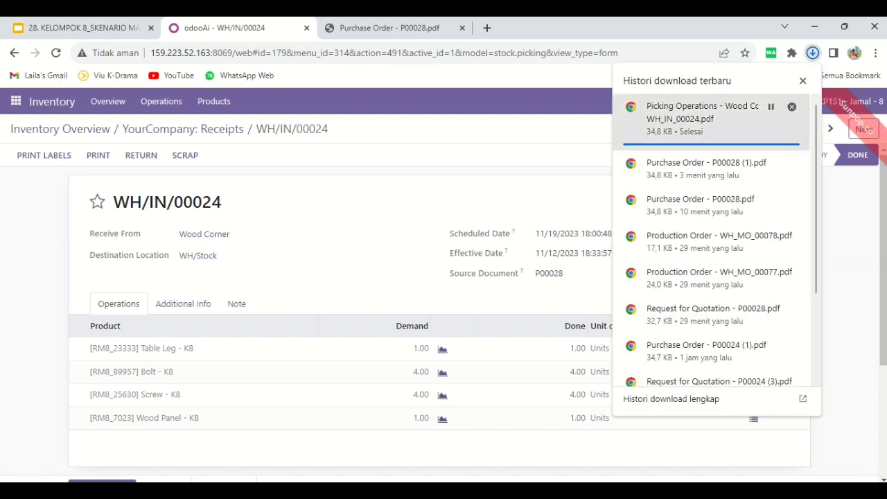
left_click(700, 112)
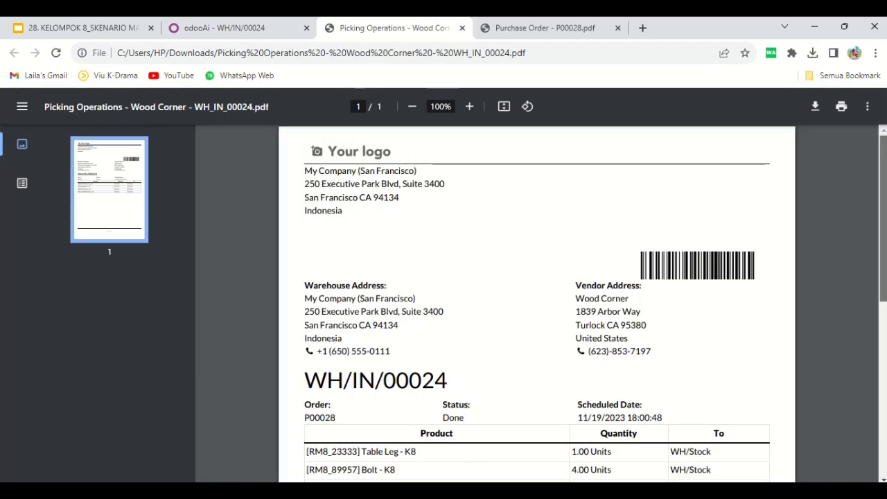
scroll(536, 305, "down", 2)
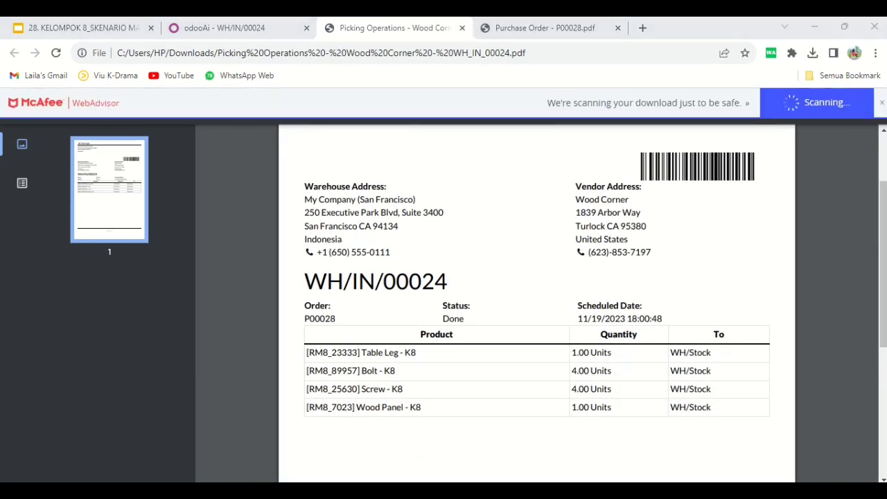
Step: Send the CP127 user in Discuss a greeting by name followed by "saya sudah terima produknya berdasarkan dokumen PO berikut :"
left_click(223, 28)
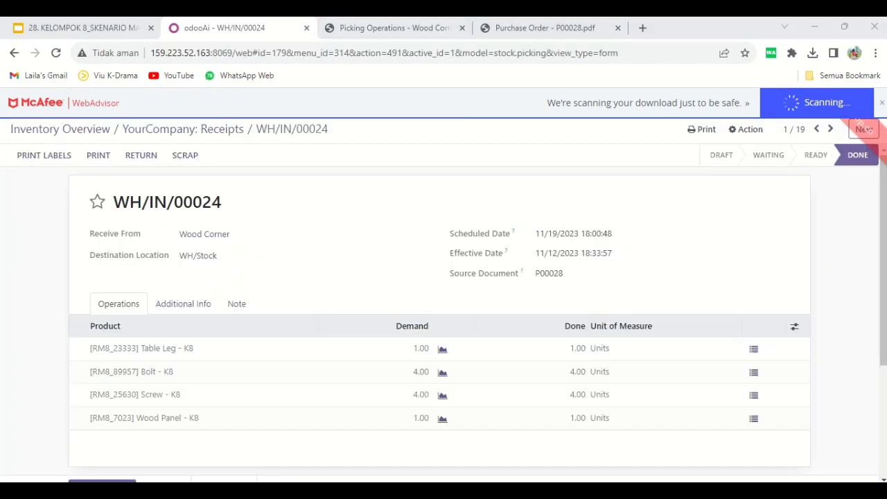
left_click(15, 101)
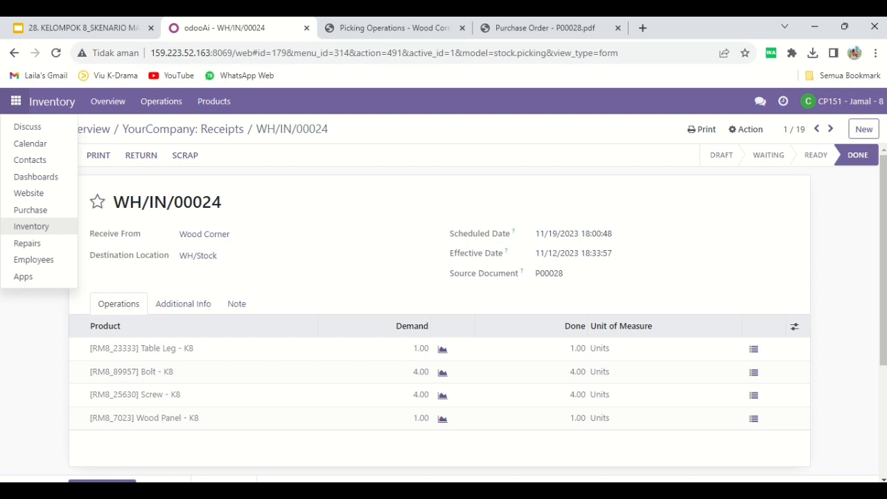
left_click(27, 126)
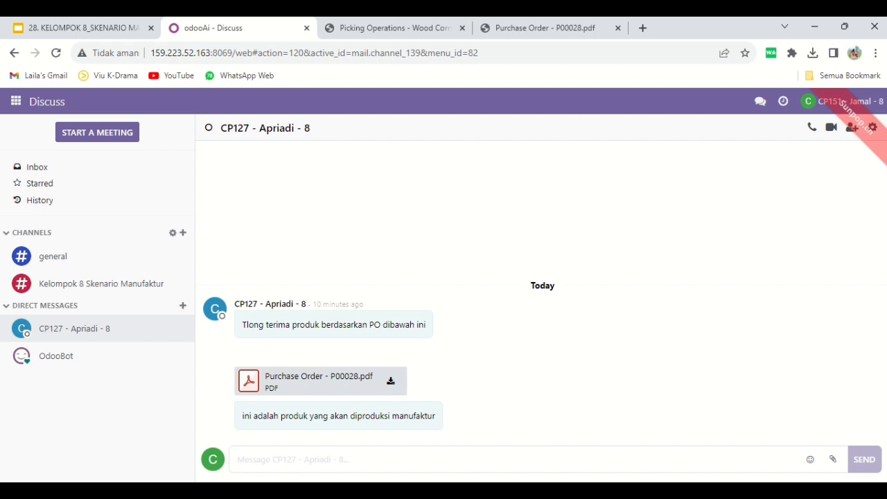
type("Halo A")
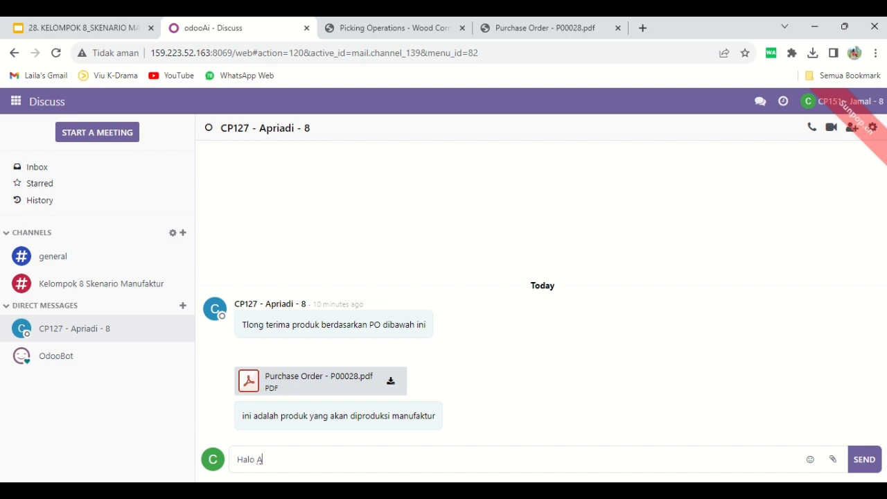
type("Apriadi saya sudah ter")
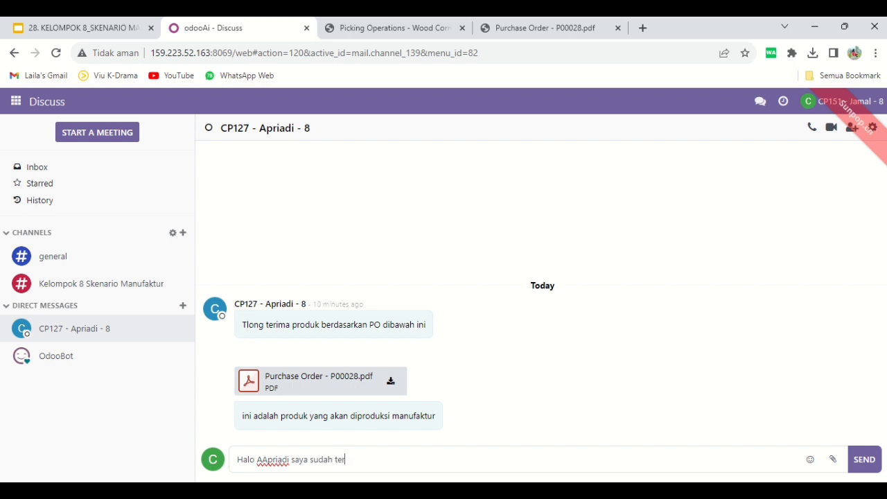
type("ima produknya berdasark")
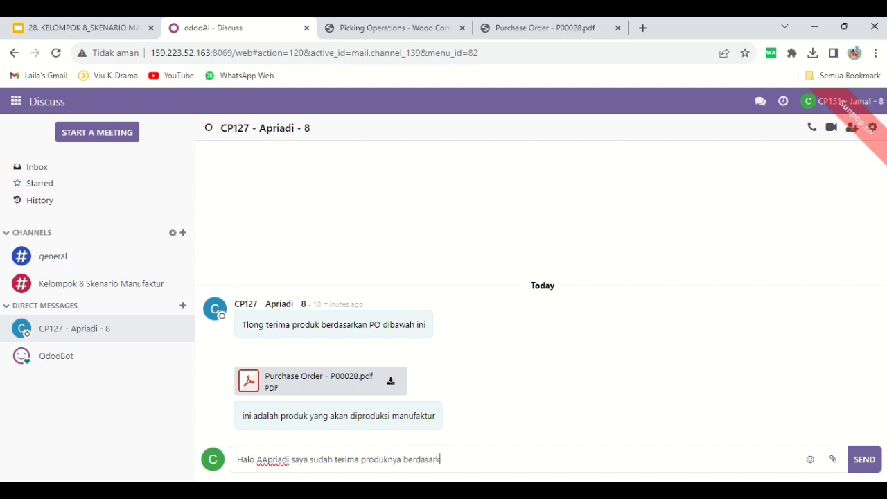
type("an dokumen PO s")
key("BackSpace")
type("berikut")
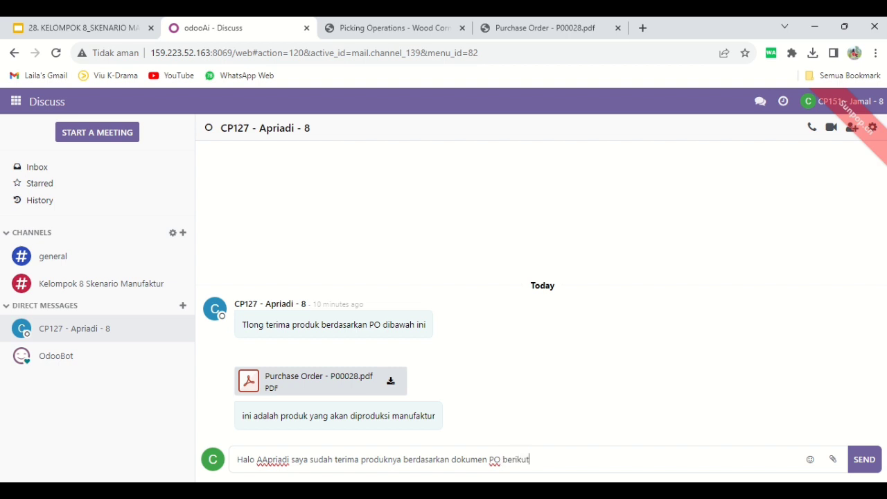
type(" :")
left_click(864, 459)
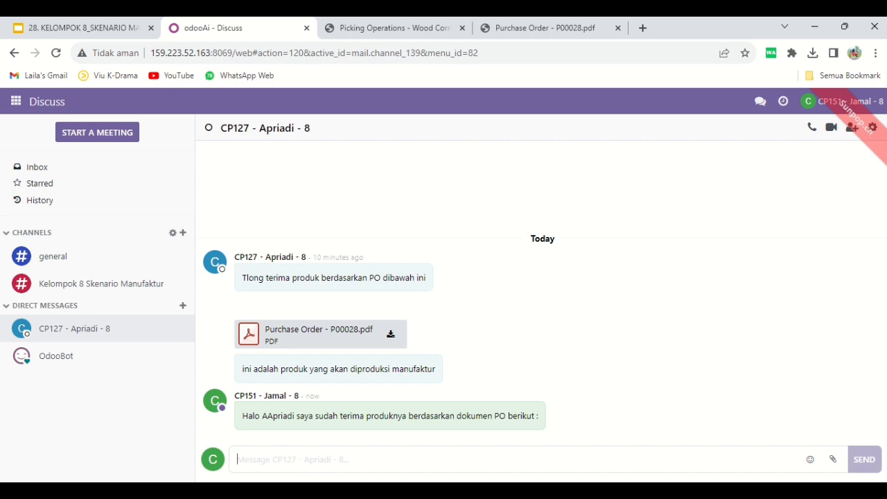
Step: Attach the newly downloaded Wood Corner Picking Operations PDF and send it to the CP127 user
left_click(833, 459)
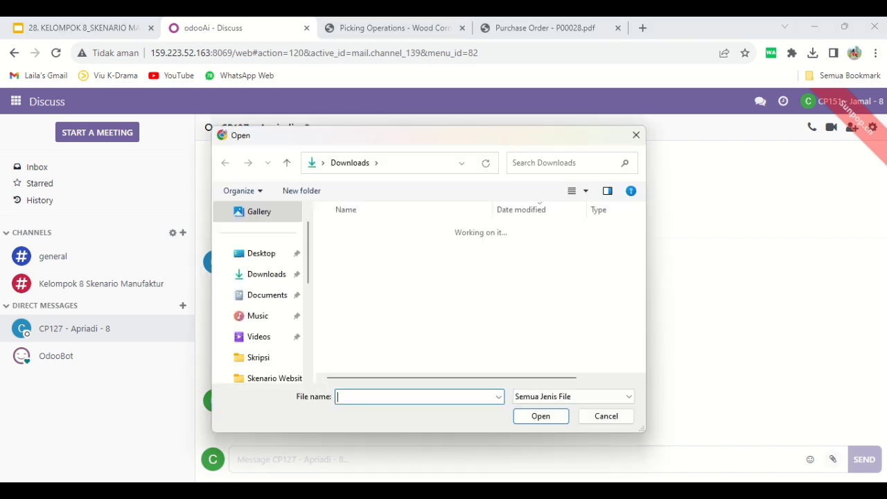
left_click(412, 248)
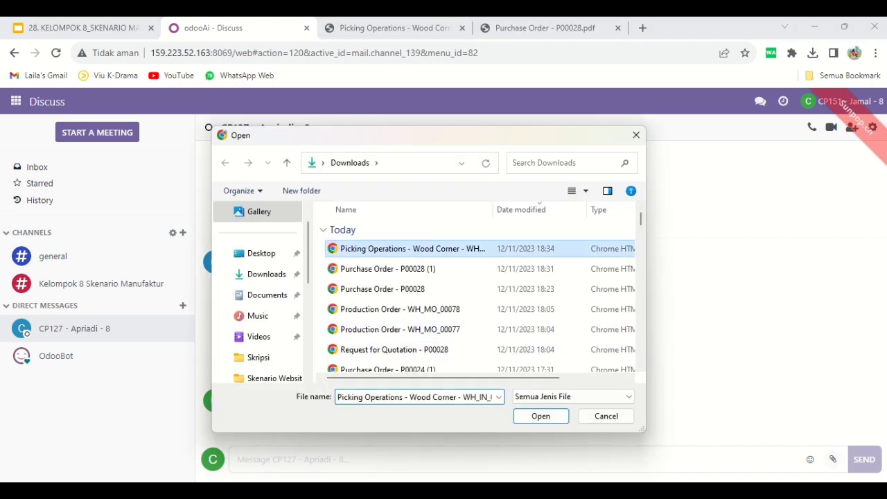
left_click(540, 416)
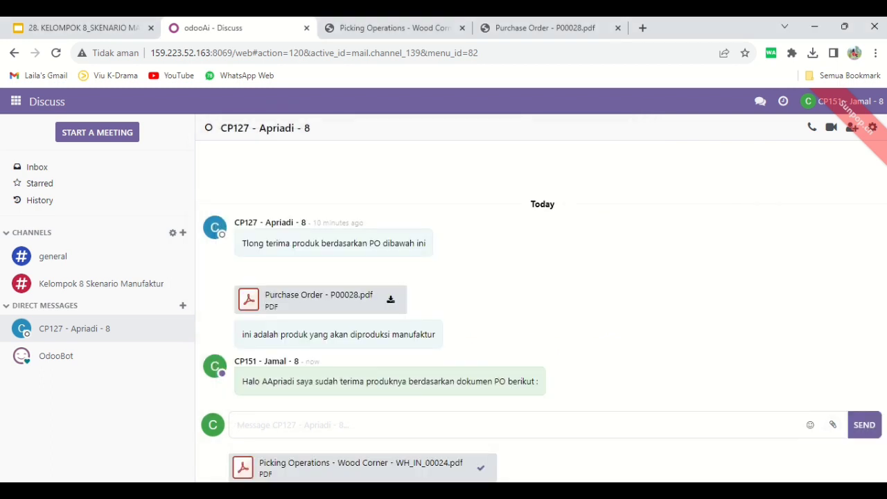
left_click(864, 425)
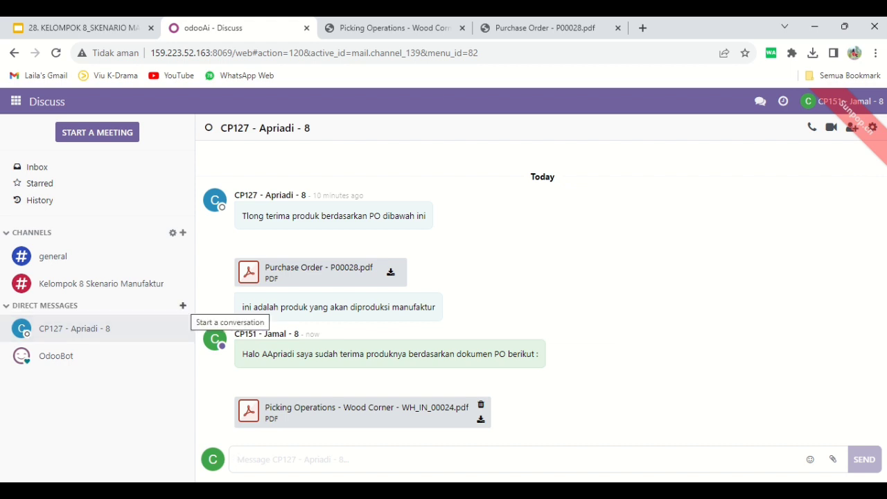
Step: Start a direct-message conversation with the group 8 user CP160
left_click(183, 305)
type("laila")
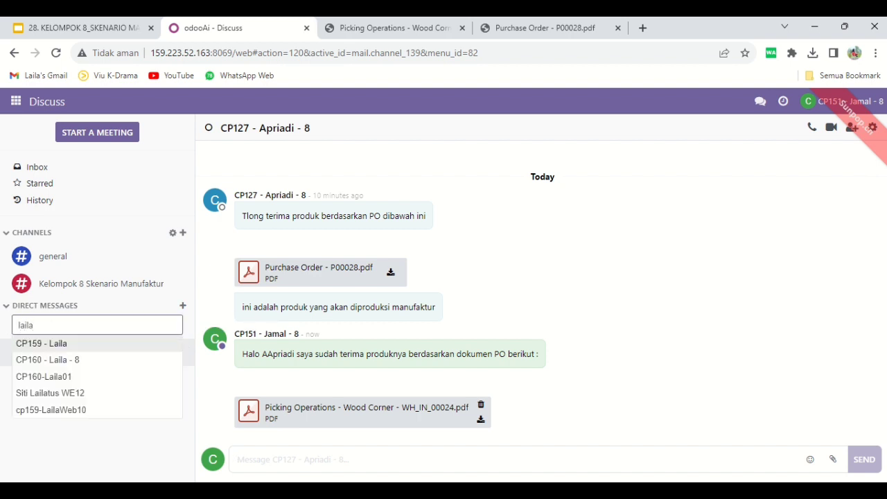
key("Down")
key("Return")
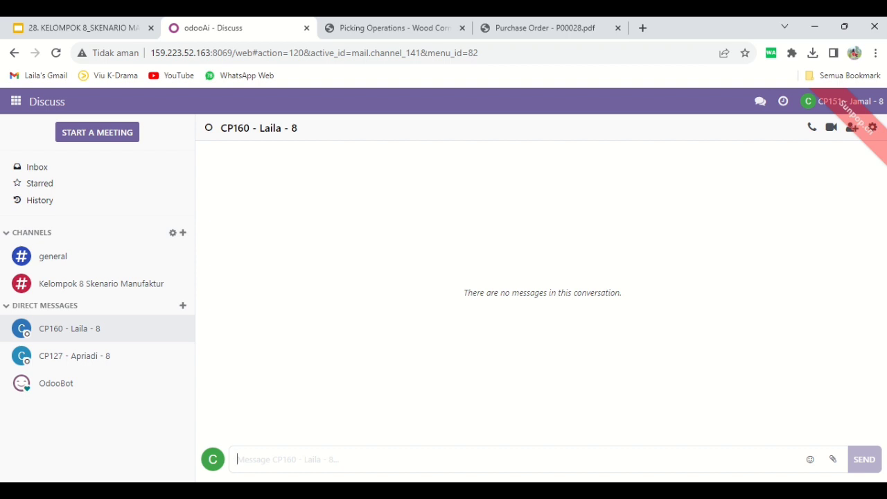
Step: Greet the CP160 user by name and send "berdasarkan RFQ sebelumnya telah disetujui dan produknya sudah kami terima, berikut dokumen POnya"
type("Halo Laila")
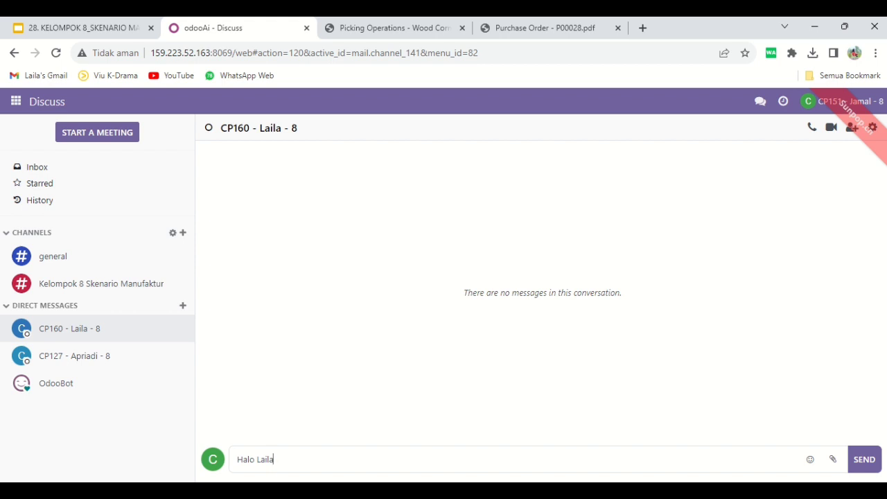
type(", berdasarkan RFQ se")
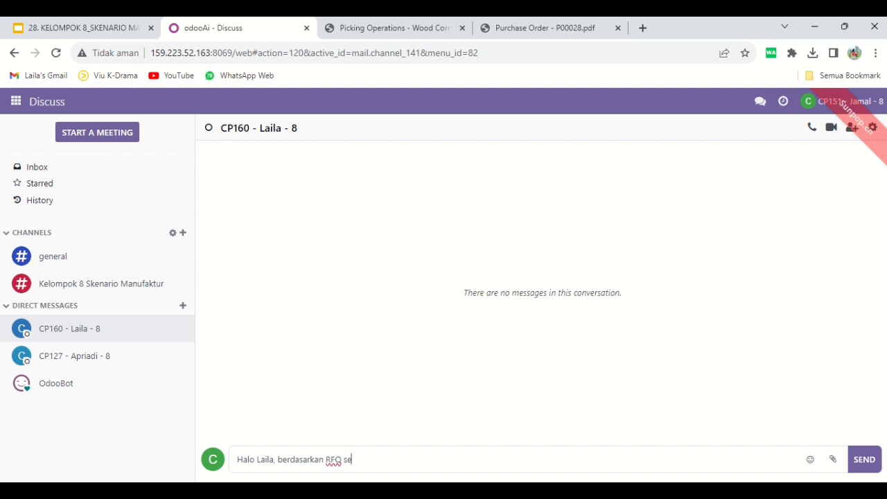
type("belumnya telah disetujui d")
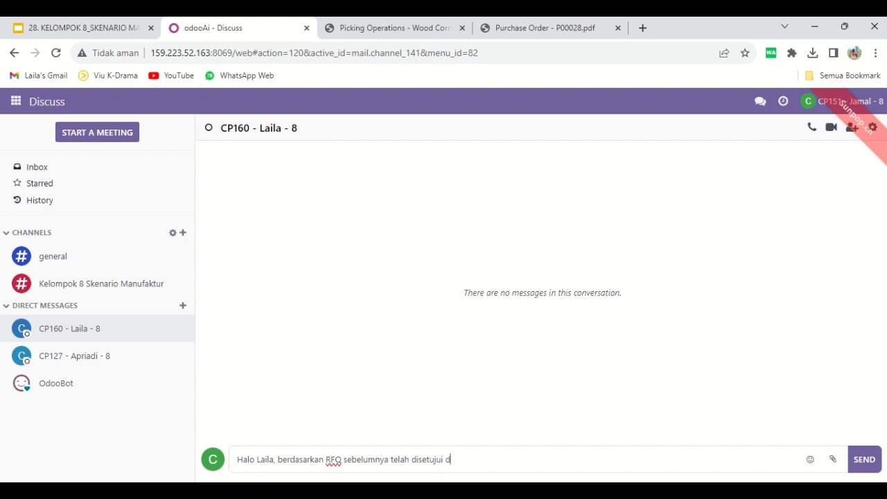
type("an produknya sudah kami")
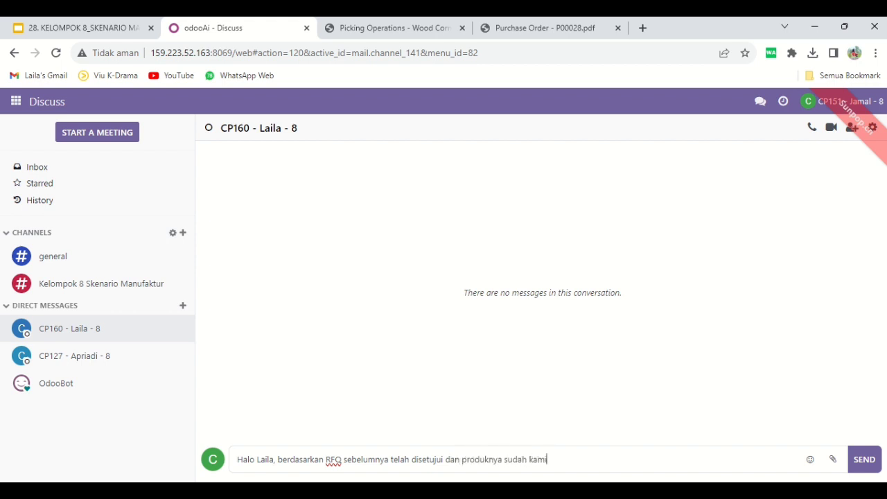
type(" terima, berikut dokumen")
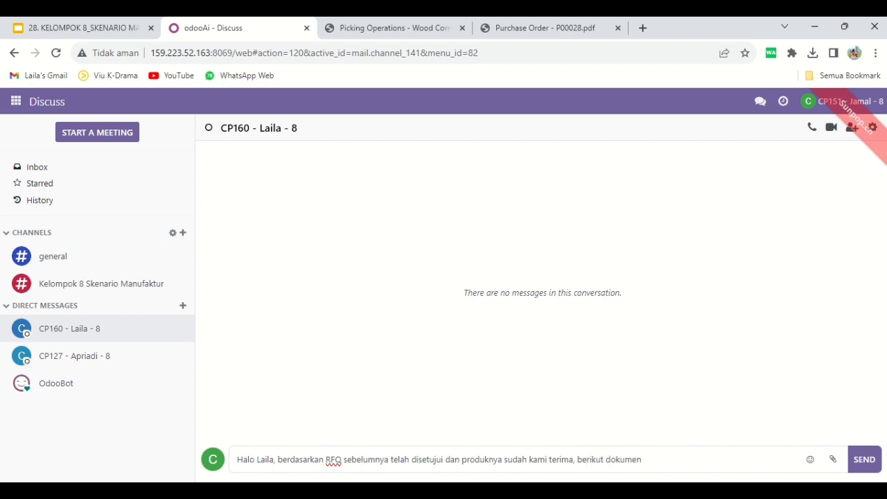
type(" POnya")
key("Return")
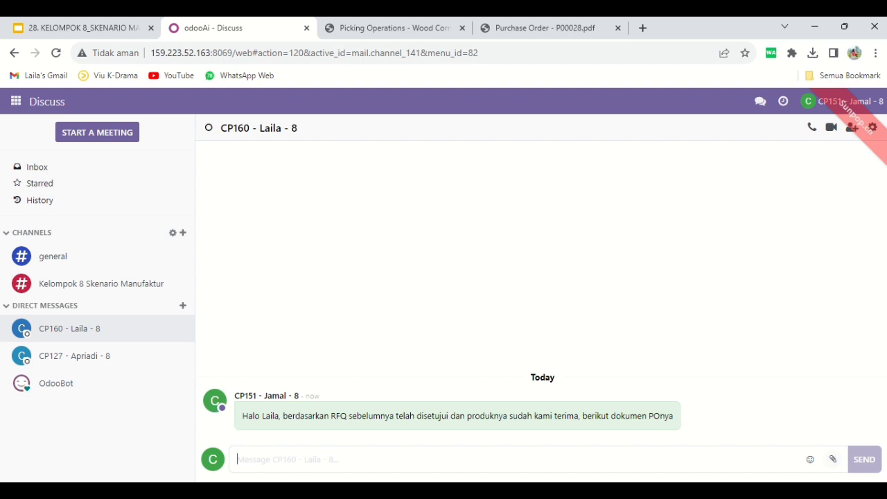
Step: Attach both the Wood Corner Picking Operations PDF and the matching Purchase Order PDF, and send them to the CP160 user
left_click(832, 459)
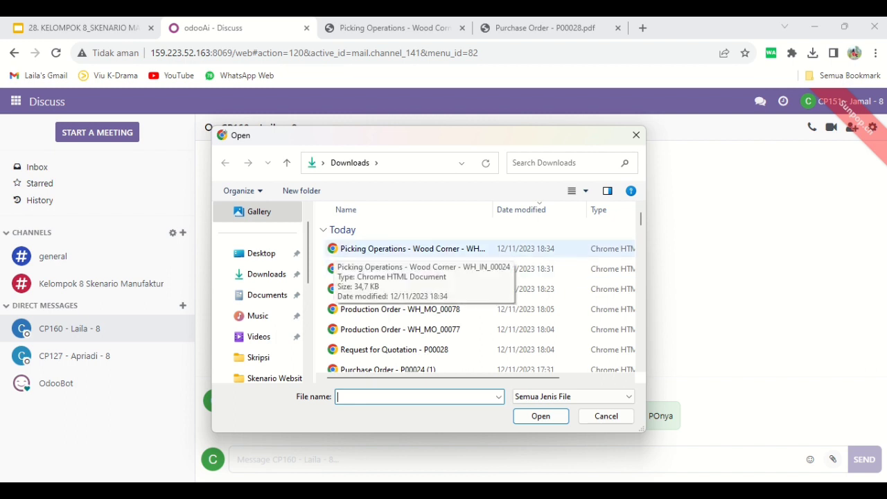
left_click(348, 249)
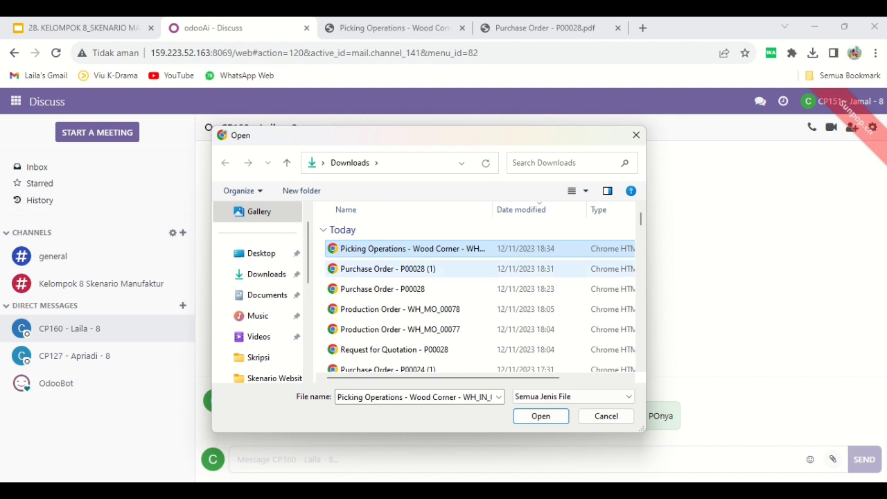
left_click(382, 289, "ctrl")
left_click(541, 415)
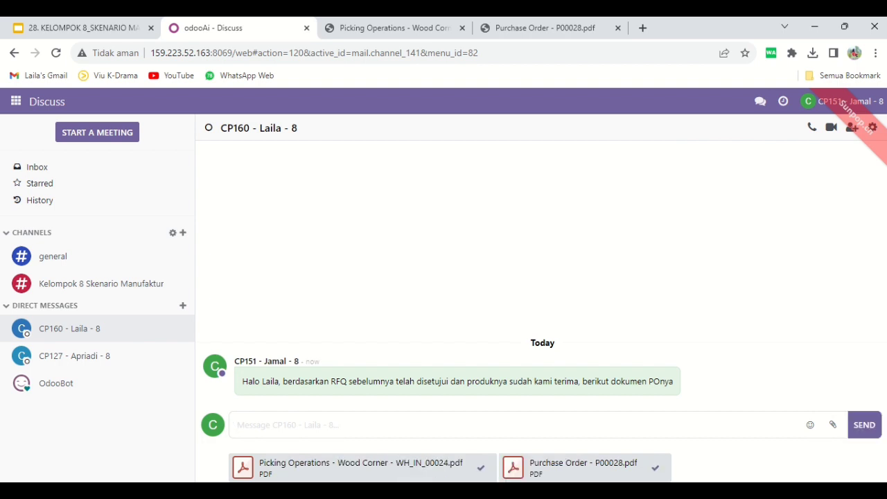
left_click(864, 424)
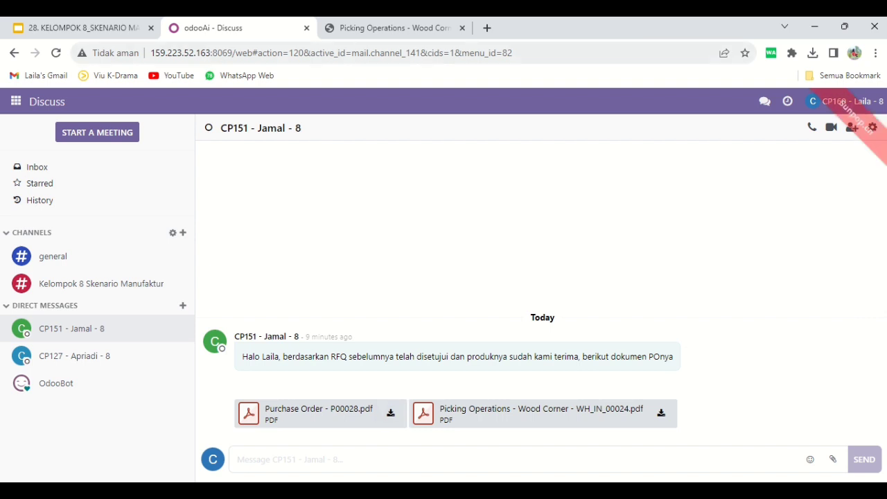
Step: Check the product lines in the Picking Operations PDF as the CP160 user, then open the Manufacturing app's orders list
left_click(392, 28)
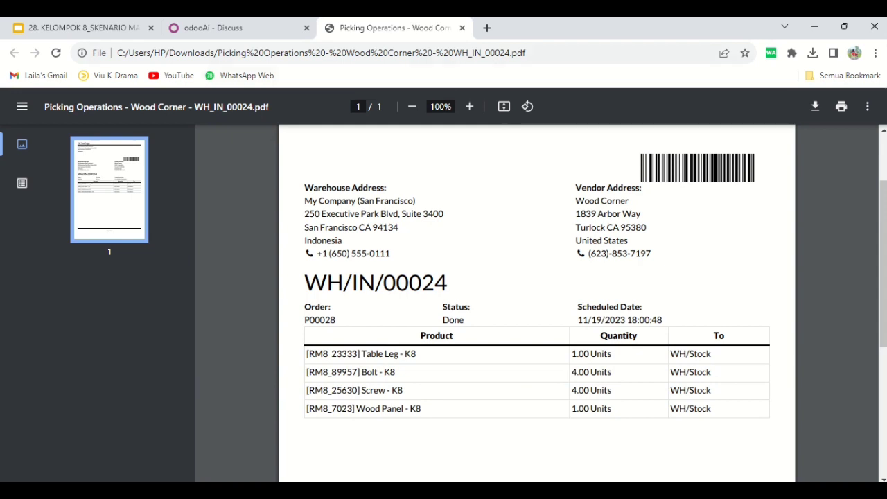
left_click(215, 27)
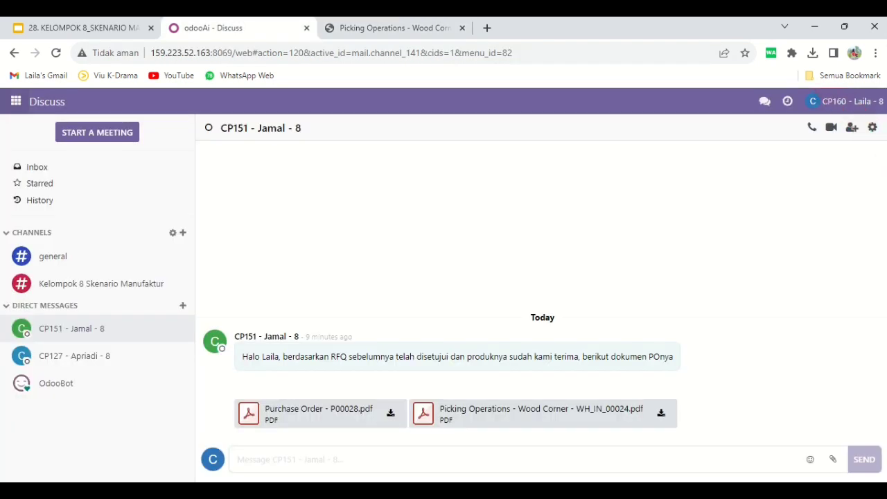
left_click(15, 101)
left_click(40, 243)
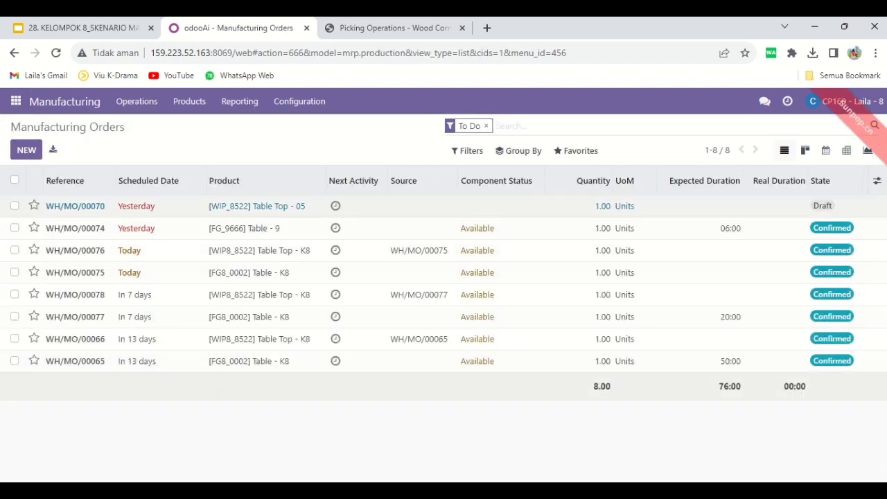
Step: Sort the manufacturing orders by descending reference, open the newest Table Top - K8 order and print its Production Order
left_click(70, 180)
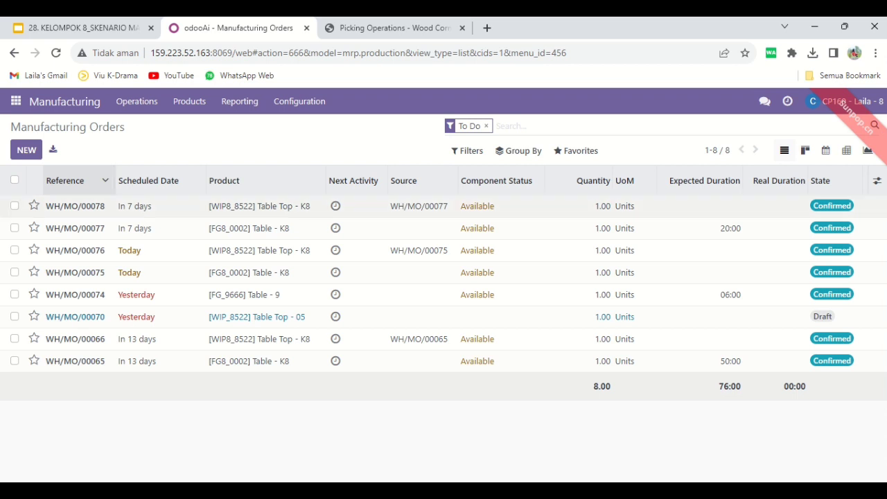
left_click(75, 206)
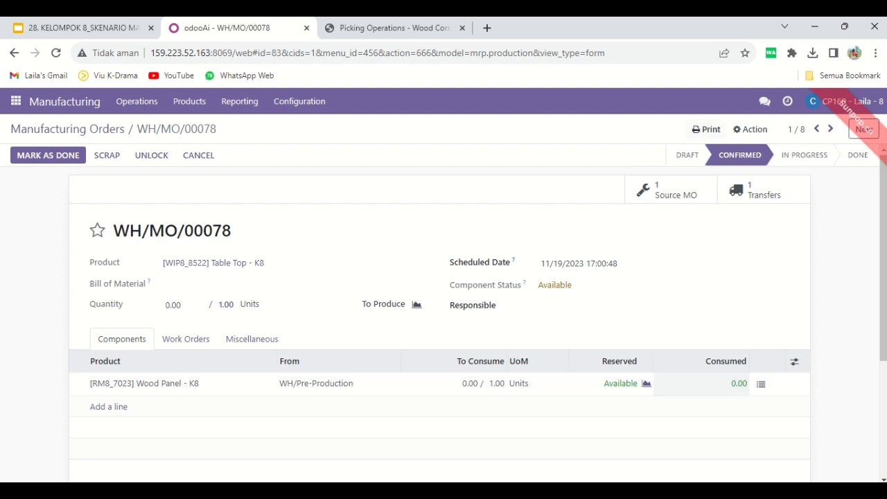
left_click(706, 129)
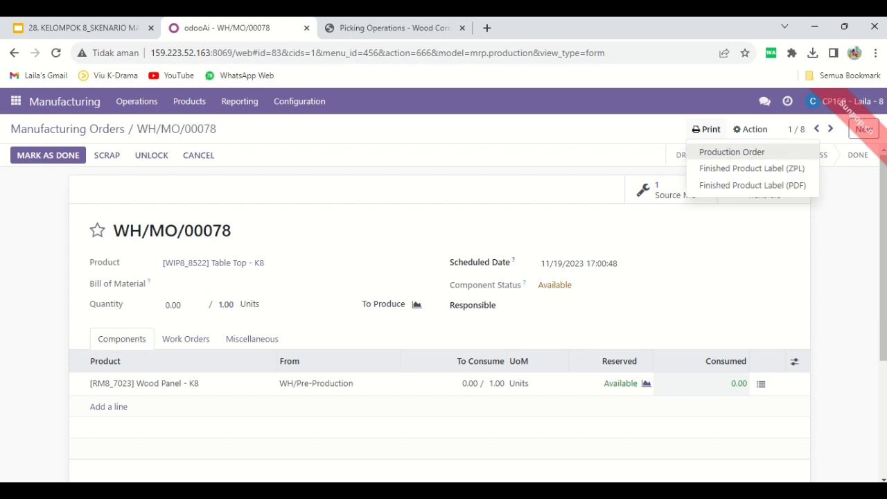
left_click(732, 152)
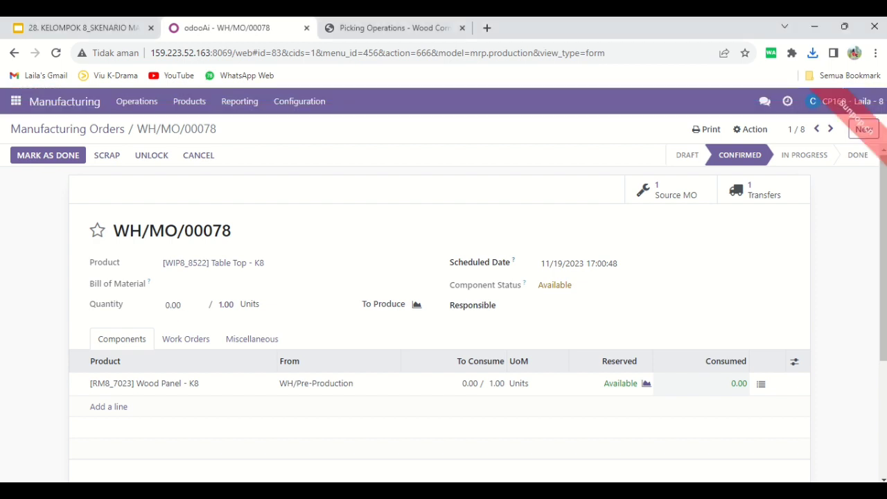
Step: In Discuss, greet the CP151 user by name and send "tolong periksa pick component di gudang dengan dokumen MO berikut"
left_click(15, 101)
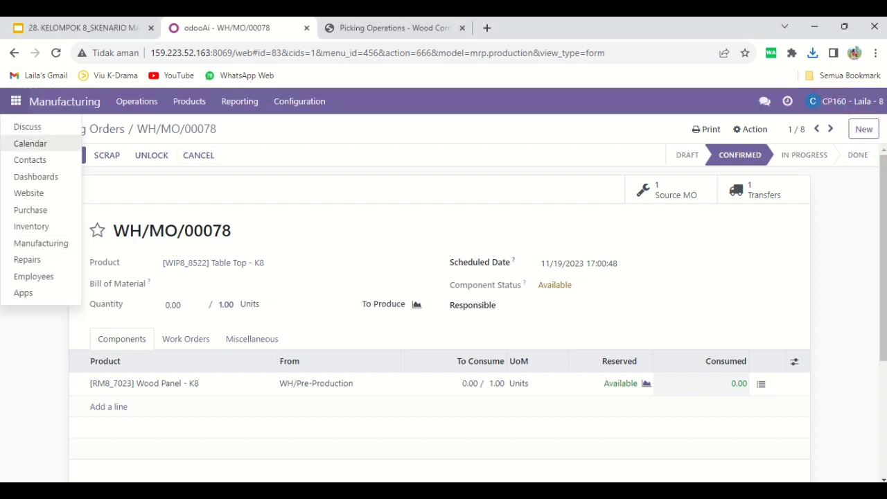
left_click(27, 127)
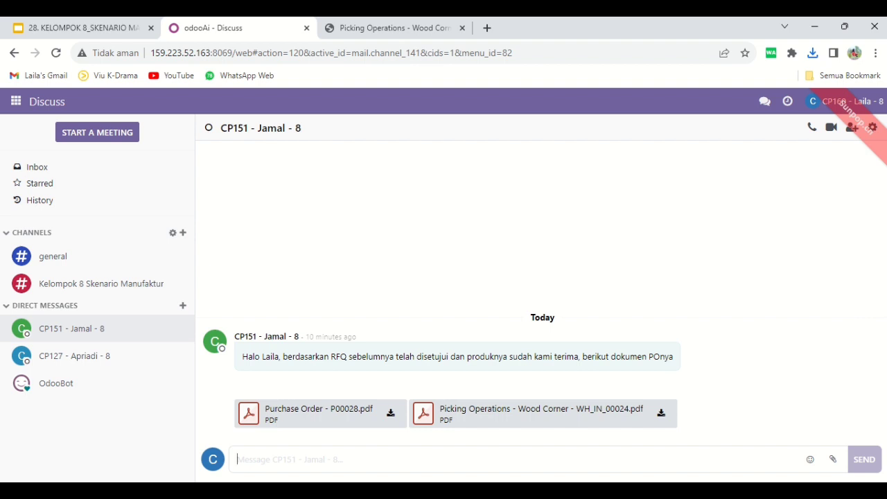
type("Halo J")
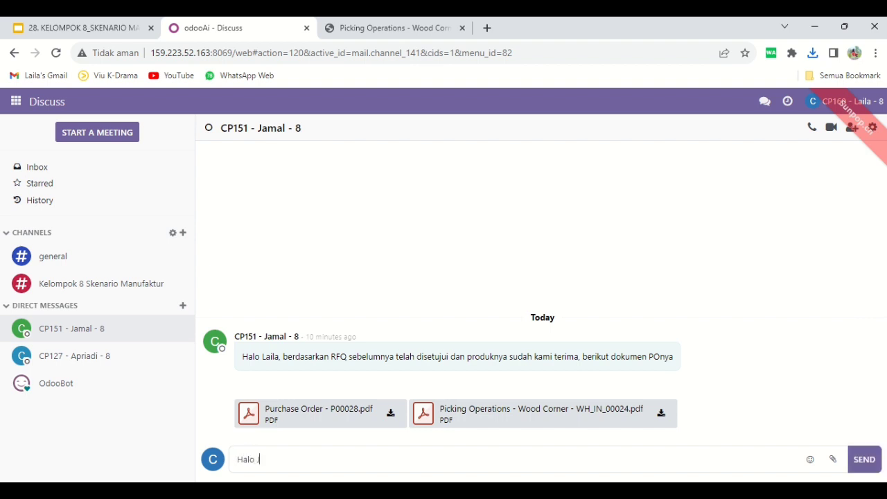
type("amal, tolong periksa pick compo")
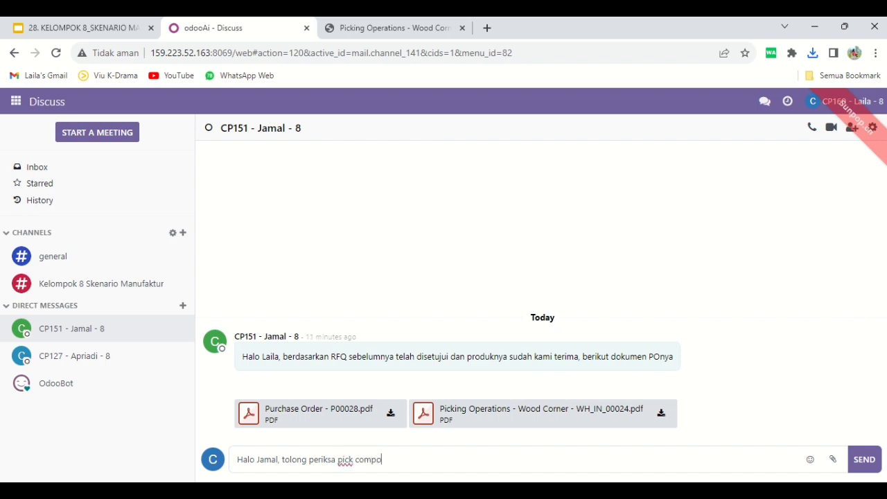
type("nent di gudang deng")
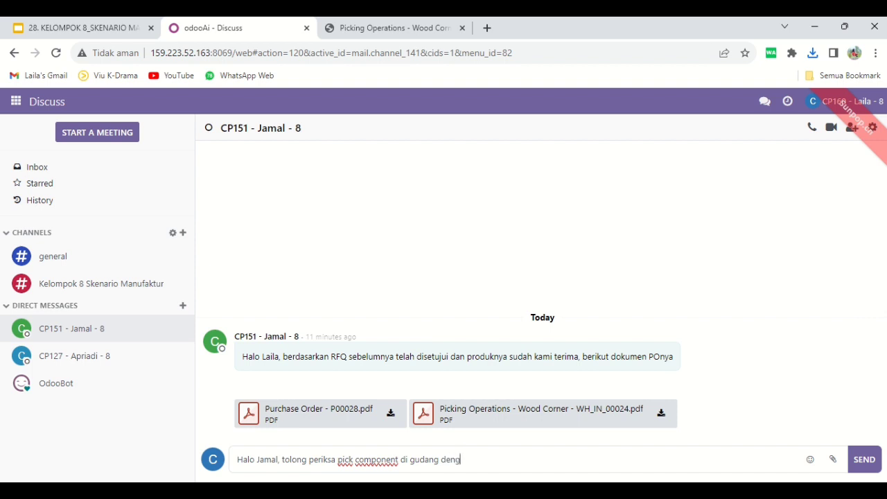
type("an dokumen MO berikut")
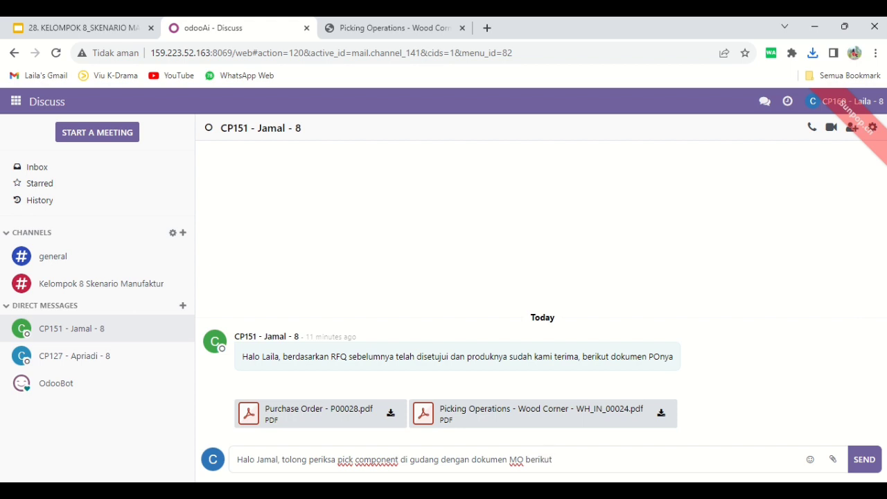
left_click(864, 459)
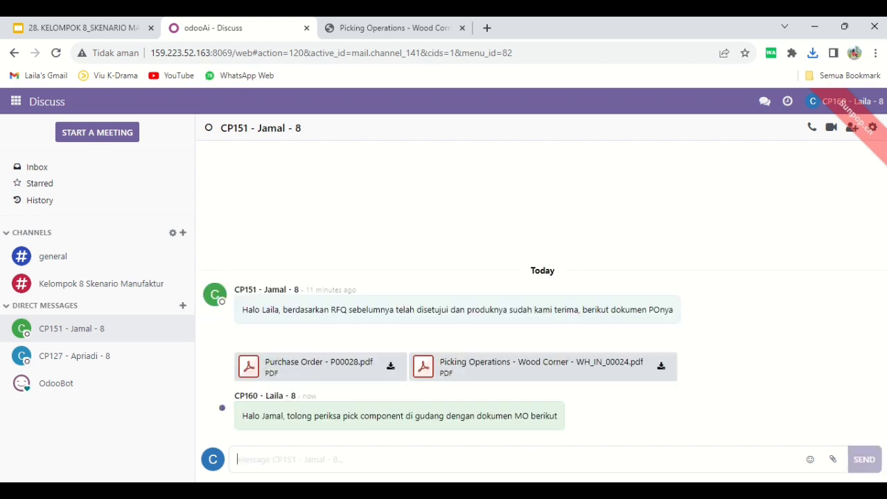
Step: Attach the Table Top - K8 Production Order PDF to the CP151 conversation and send it
left_click(832, 459)
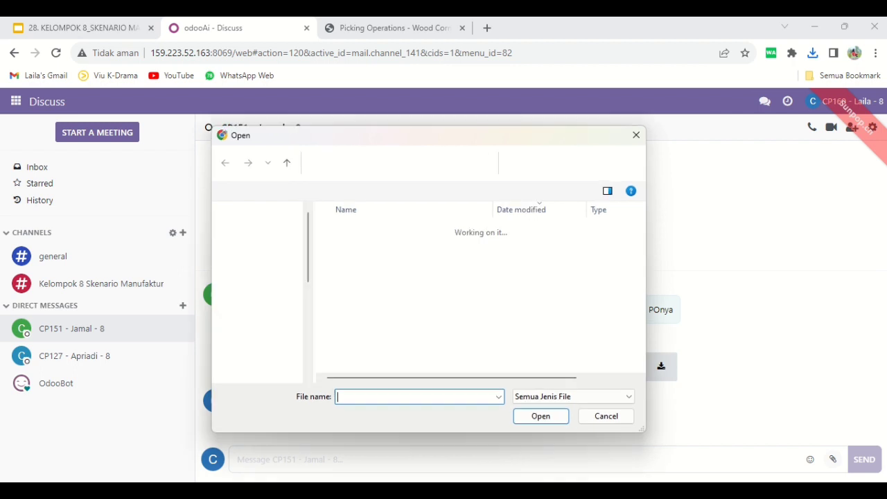
left_click(416, 249)
left_click(540, 416)
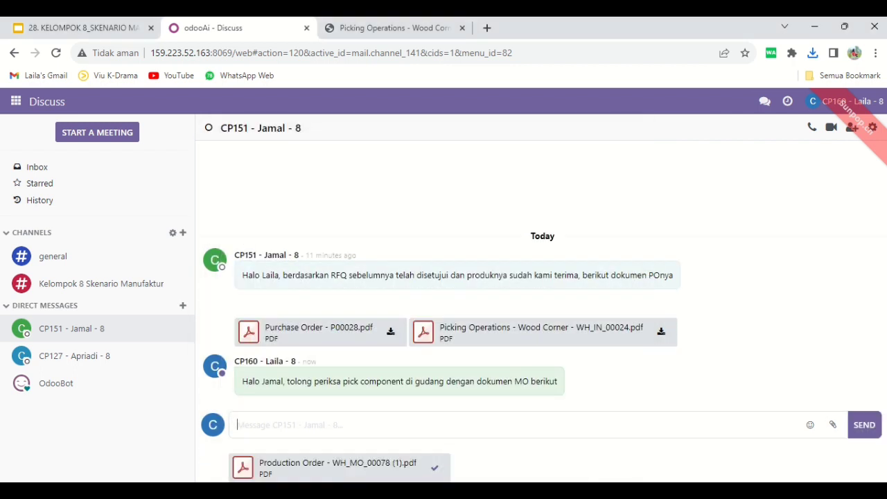
left_click(864, 424)
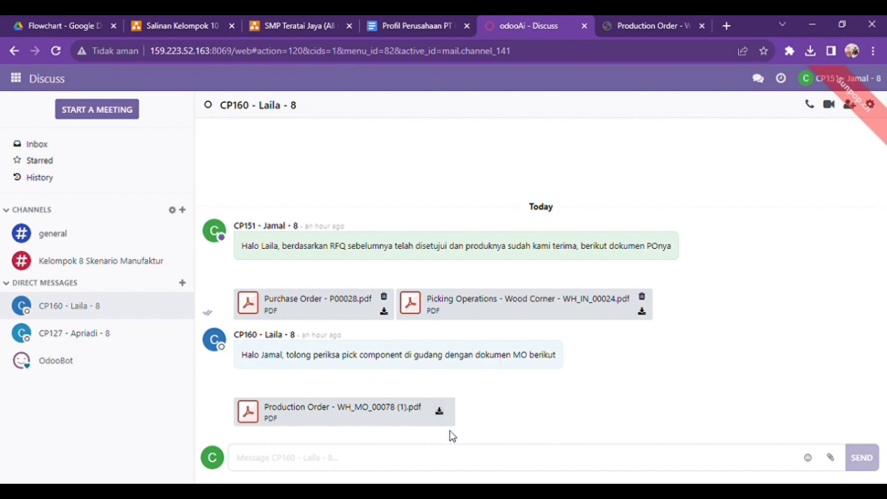
Step: As the CP151 user, examine the components and quantities in the received Production Order PDF
left_click(630, 25)
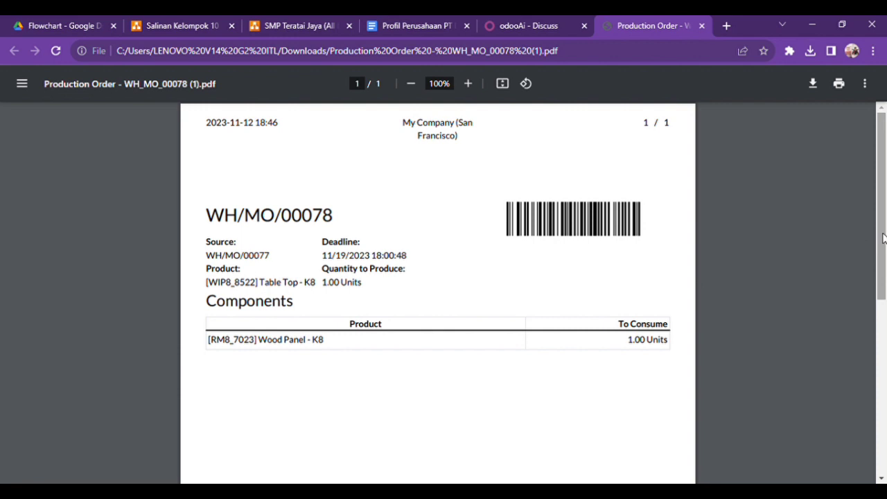
Step: Return from the production order PDF to the Odoo Discuss chat and reply "baik, tunggu ya" to the pick component request
mouse_move(883, 238)
left_mouse_down()
mouse_move(883, 246)
mouse_move(884, 223)
left_mouse_up()
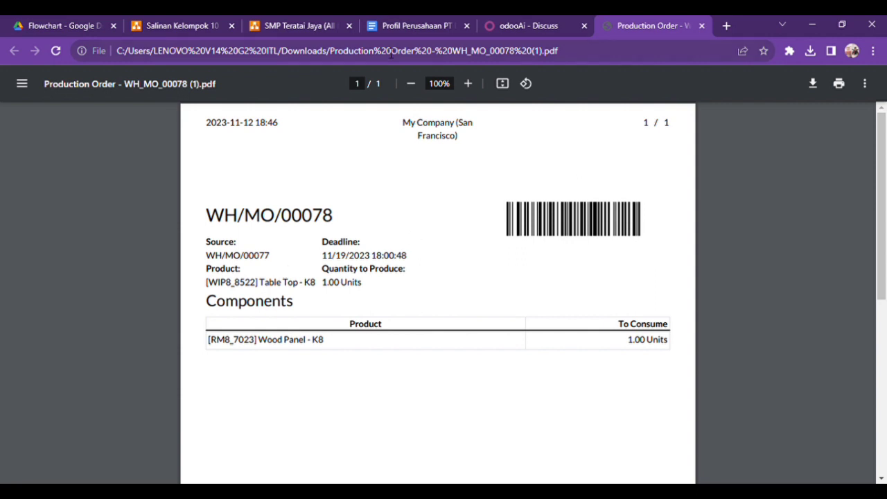
left_click(547, 21)
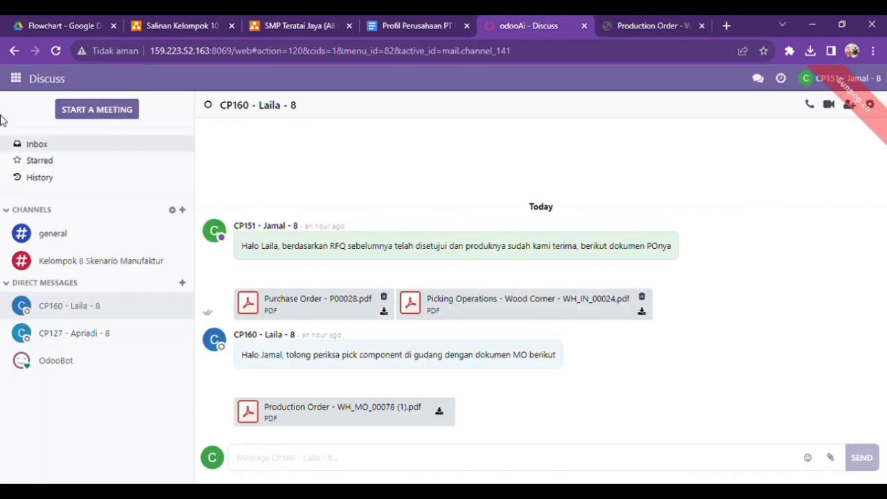
left_click(306, 465)
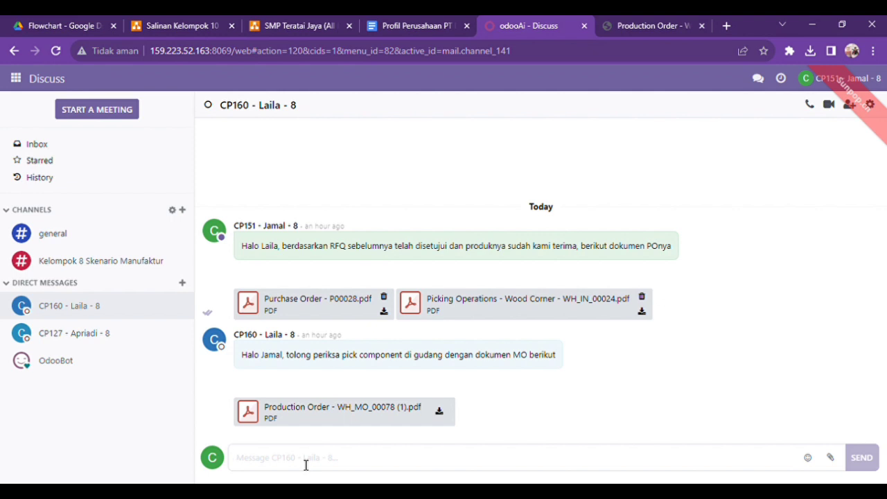
type("baik, tunggu ya")
key("Return")
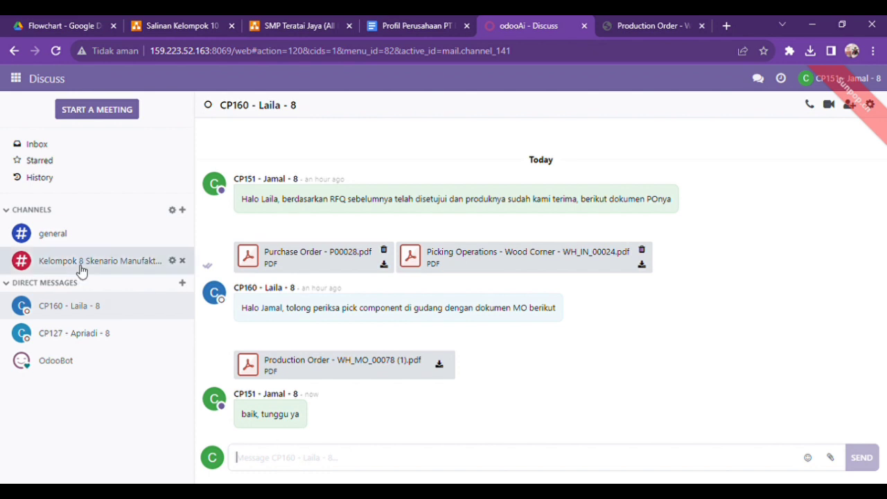
Step: Open the list of Pick Components transfers in Inventory
left_click(16, 80)
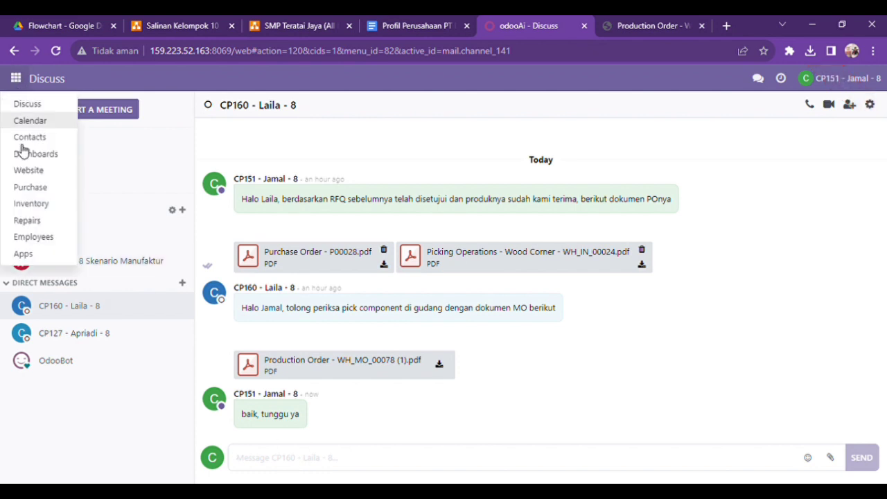
left_click(54, 212)
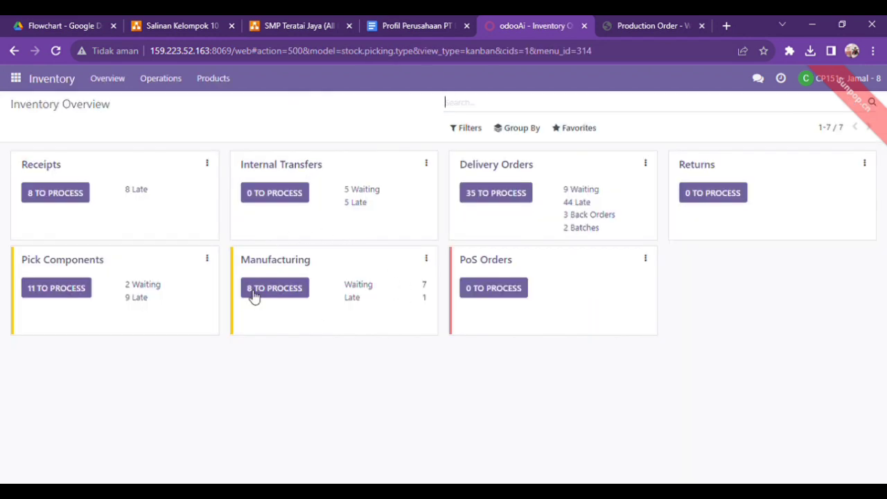
left_click(85, 262)
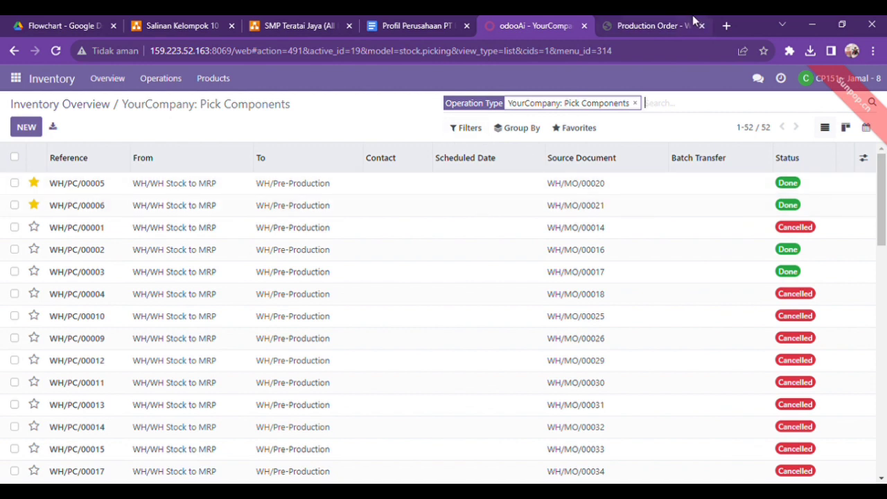
Step: Copy WH/MO/00078 from the production order PDF, search the transfers for it without the Operation Type filter, and open the matching transfer
left_click(667, 25)
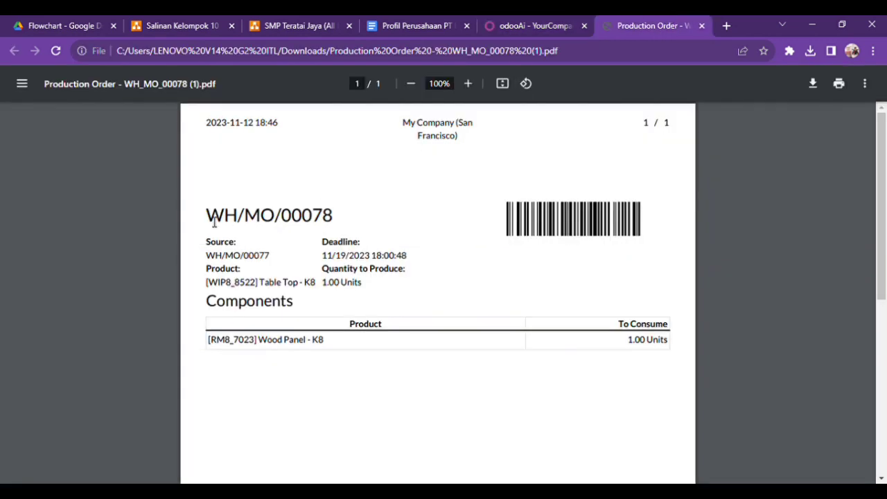
left_click_drag(207, 215, 350, 222)
key("ctrl+c")
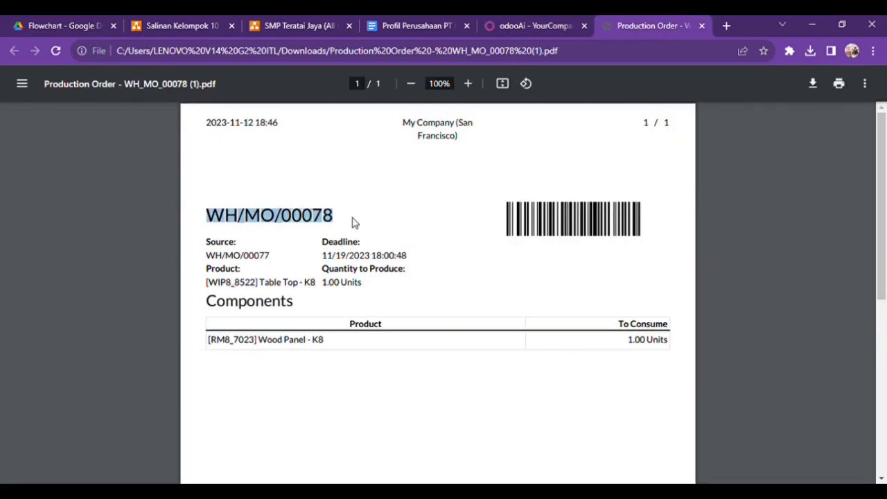
left_click(531, 24)
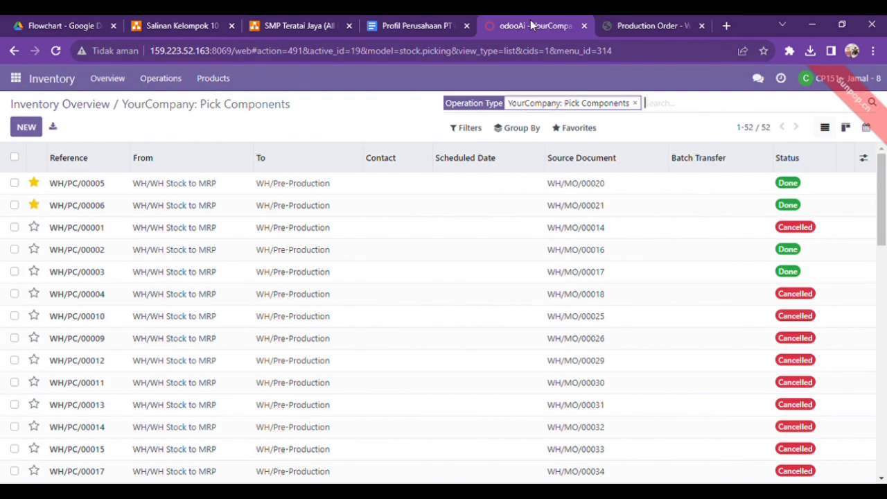
left_click(635, 103)
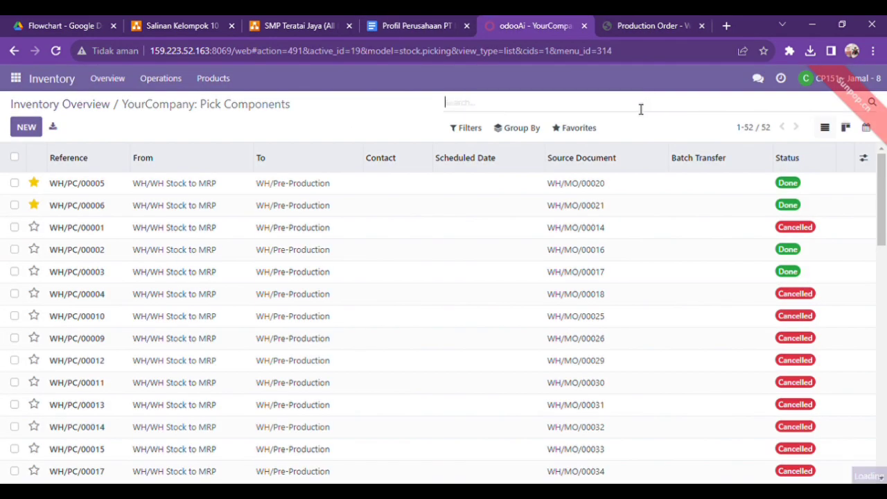
key("ctrl+v")
key("Return")
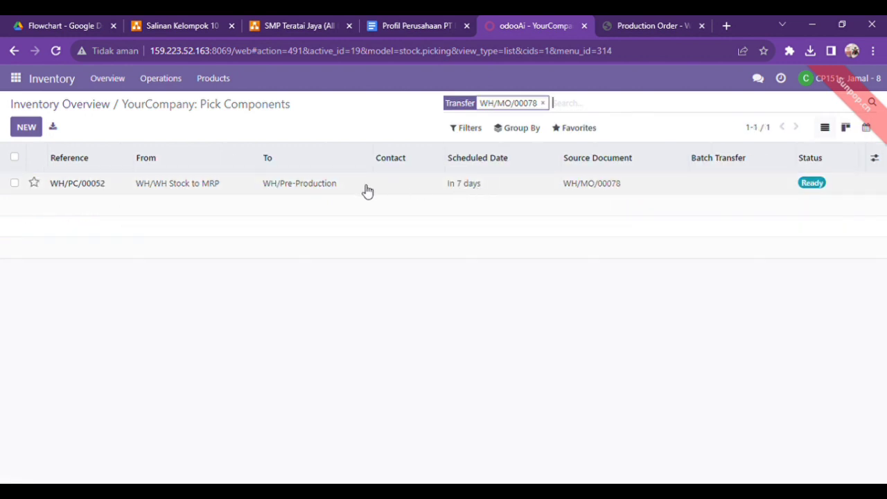
left_click(405, 190)
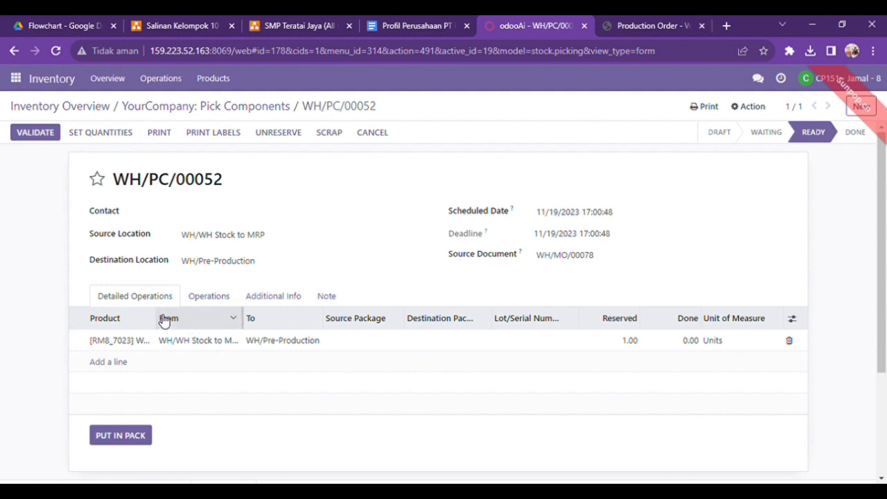
Step: Set the done quantities on transfer WH/PC/00052 from the reserved ones and validate the transfer
left_click_drag(162, 325, 215, 323)
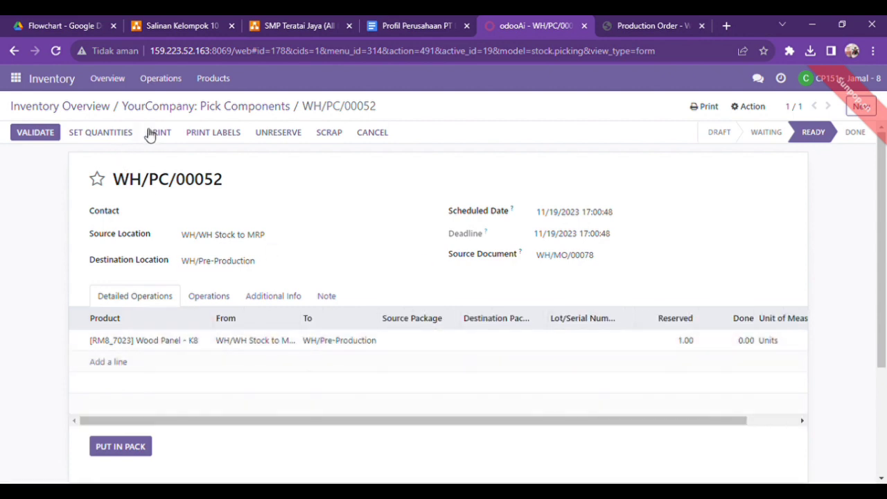
left_click(97, 136)
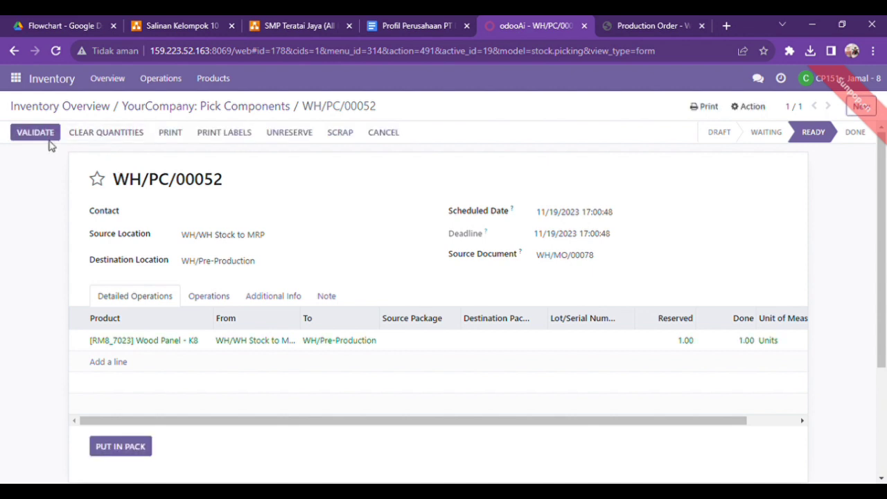
left_click(47, 138)
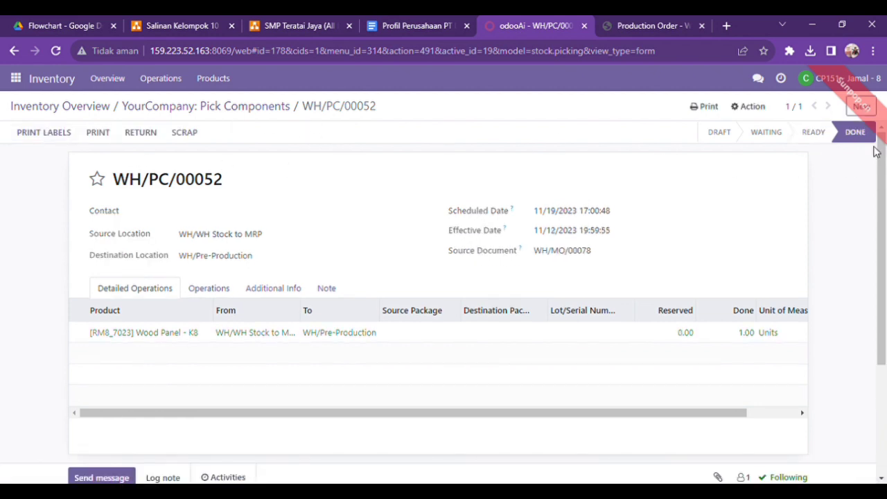
Step: Find the pick components transfer for WH/MO/00078 again in Inventory and print its Picking Operations document
left_click(16, 79)
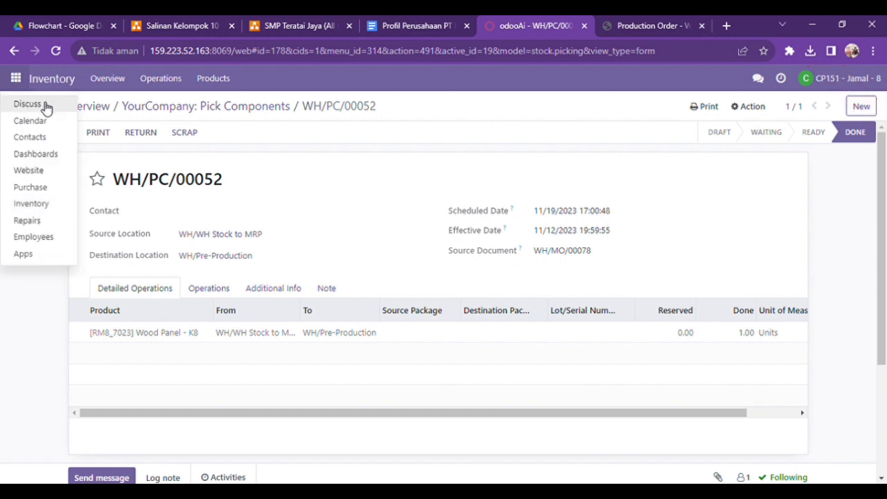
left_click(44, 105)
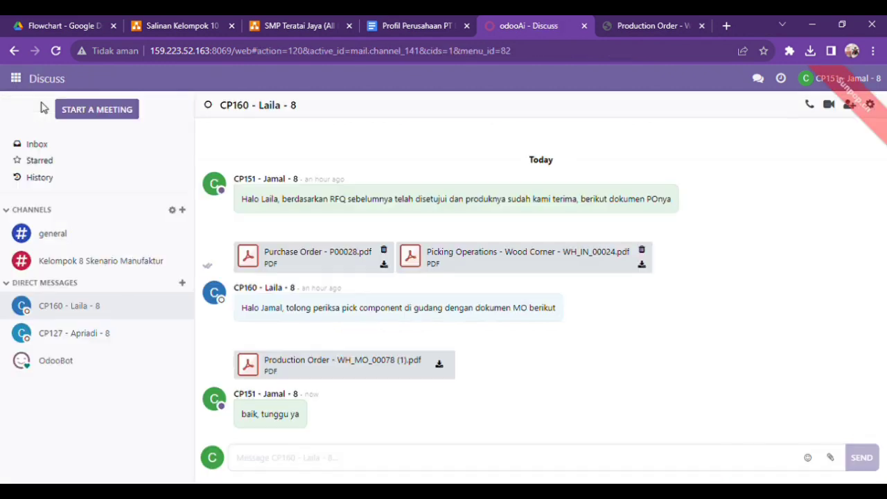
left_click(15, 79)
left_click(50, 210)
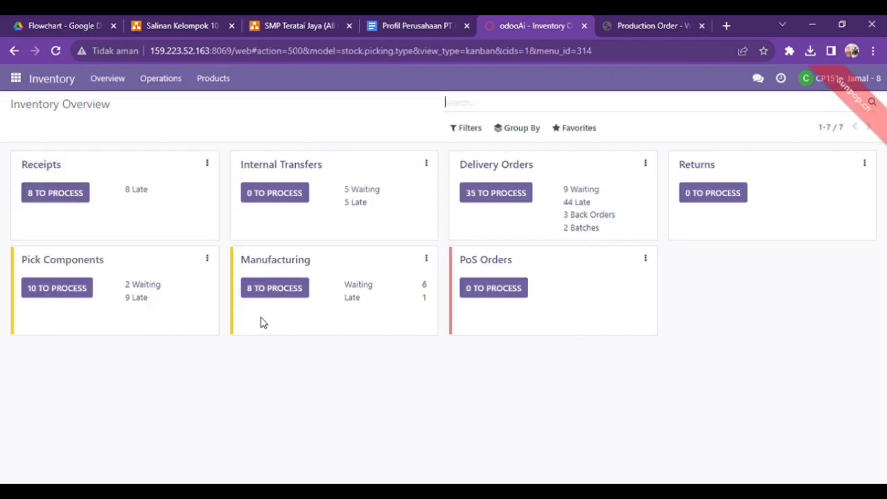
left_click(88, 263)
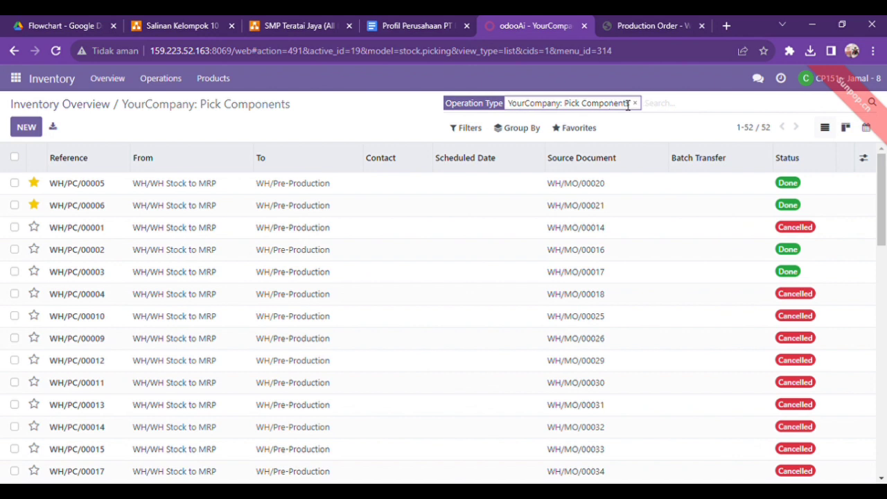
left_click(635, 103)
type("WH/MO/00078")
key("Return")
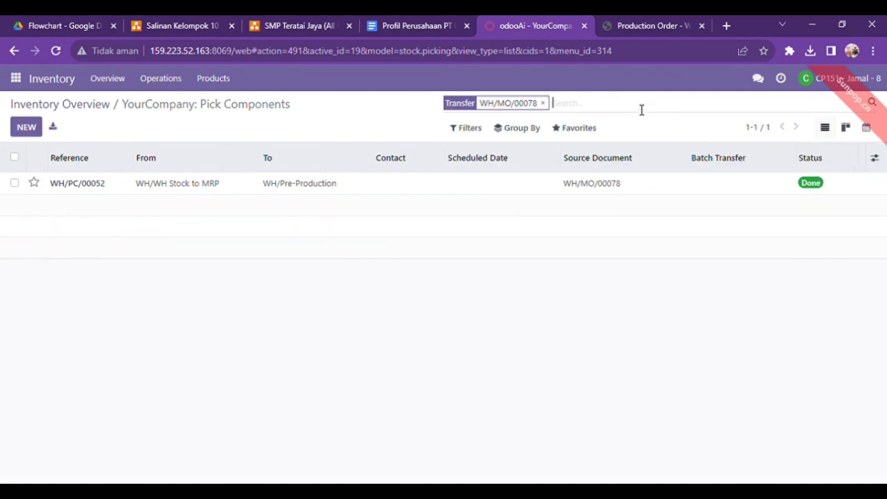
left_click(430, 185)
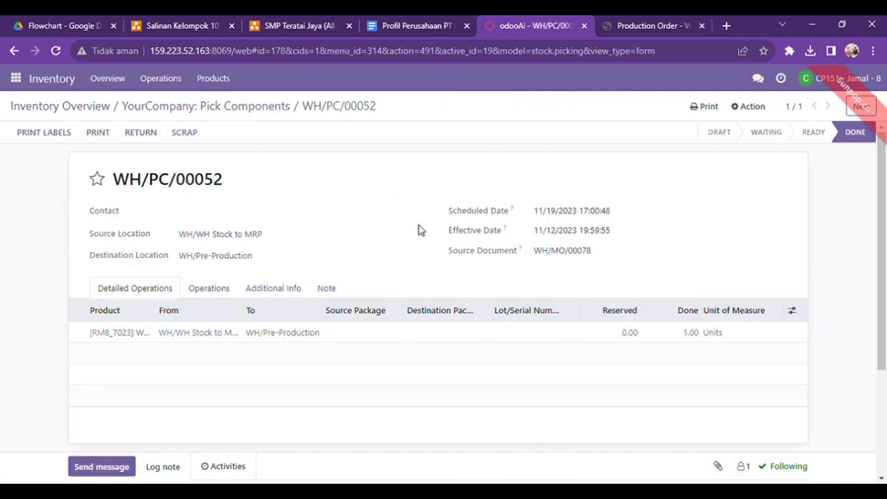
left_click(714, 108)
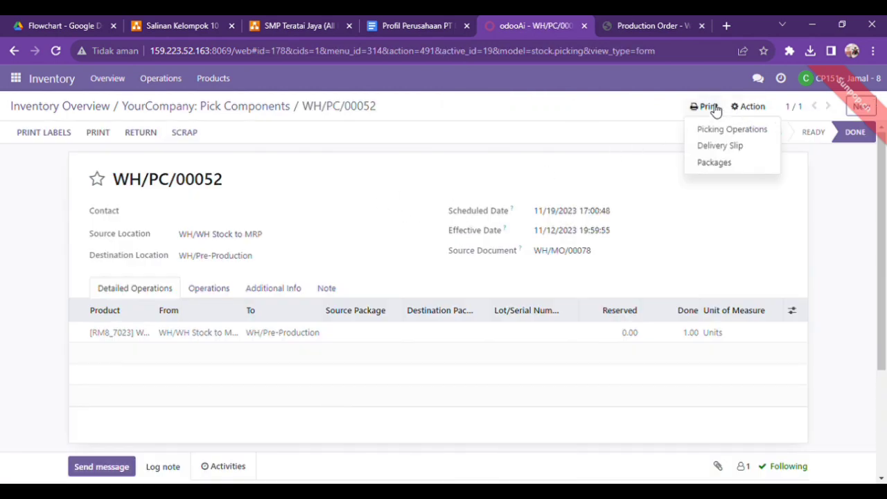
left_click(727, 131)
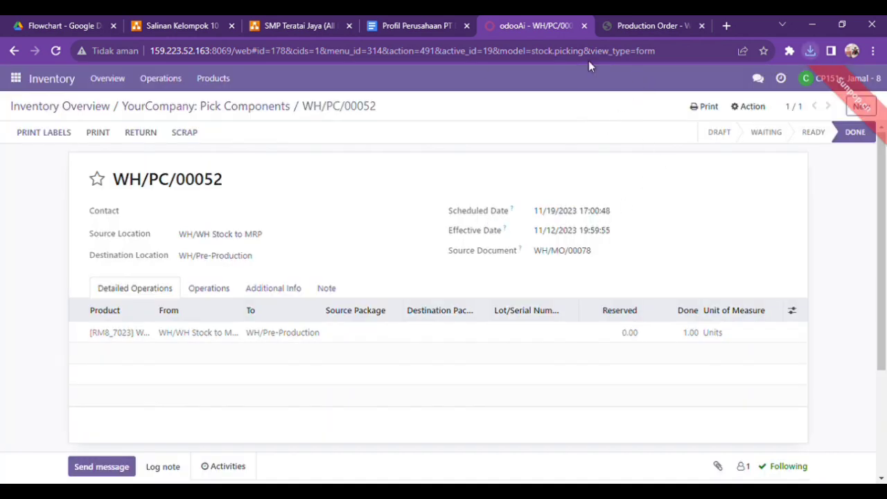
Step: Send "halo, aku ngabarin pick component sudah aku cek dan sudah aku validate juga," in the Discuss chat with the WH_PC_00052 Picking Operations PDF attached
left_click(15, 79)
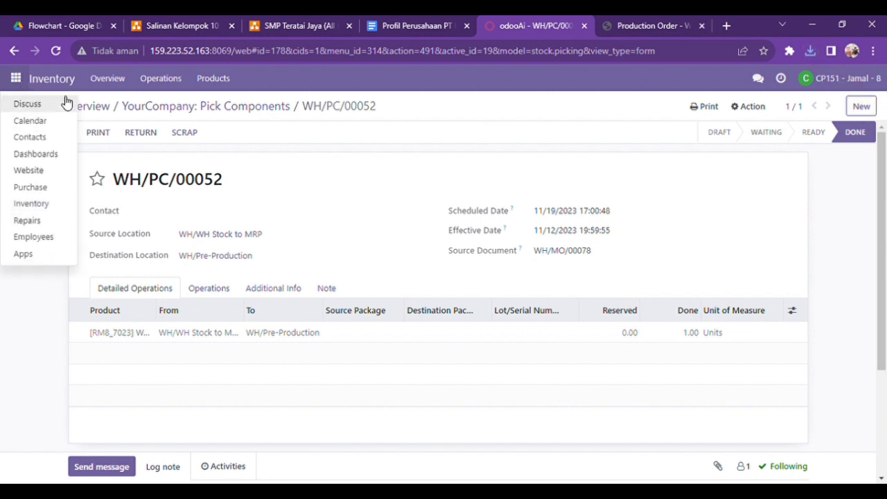
left_click(65, 102)
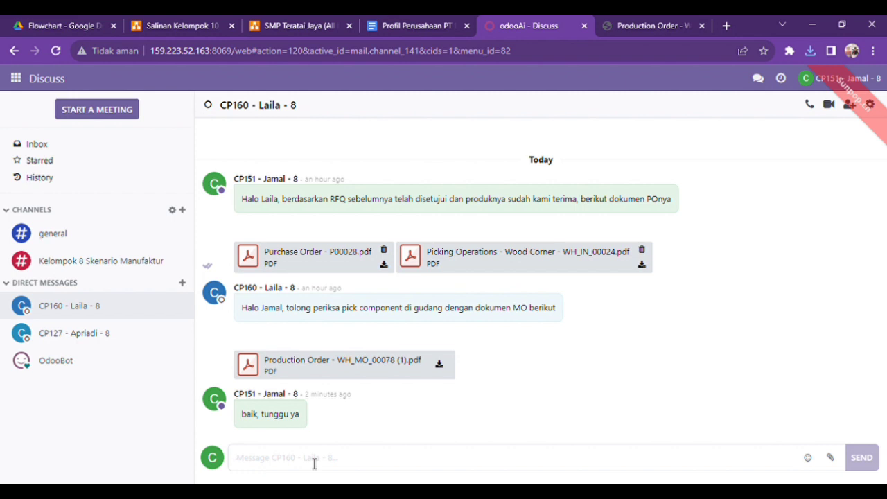
type("halo")
type(", al")
key("BackSpace")
key("BackSpace")
type("aku ngabarun")
key("BackSpace")
key("BackSpace")
type("in")
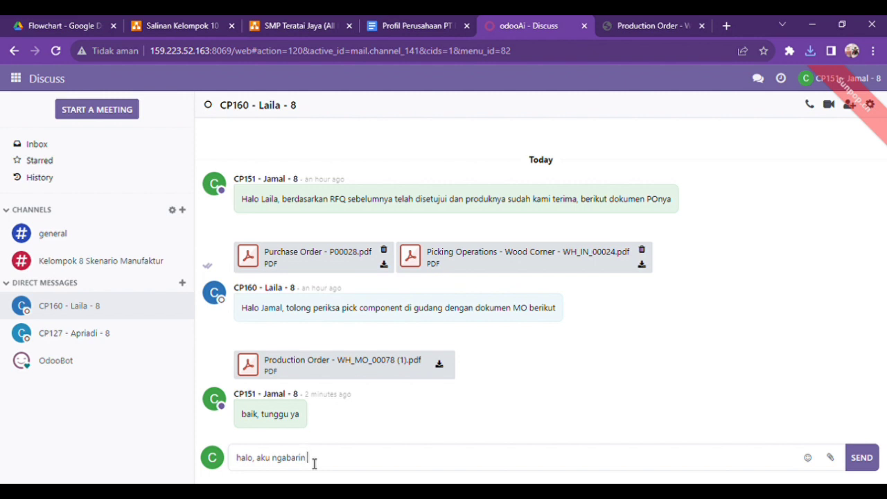
type("pick component sudah aku ")
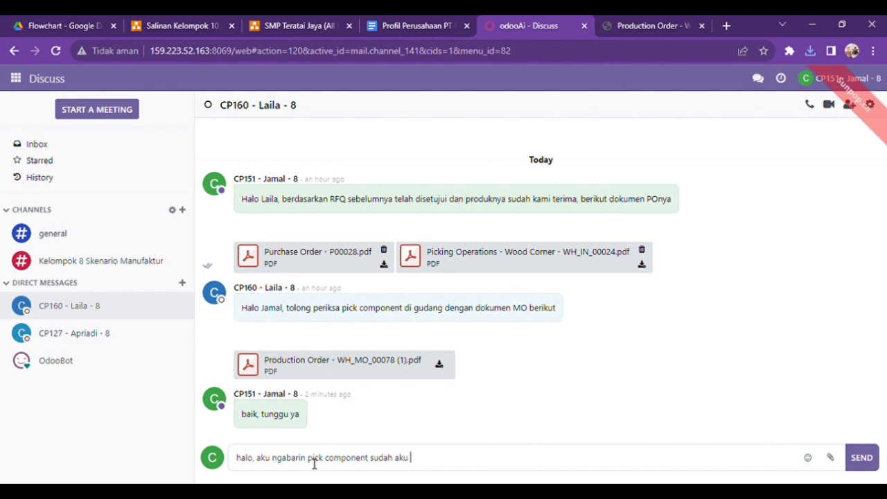
type("cek dan sudah aku")
type(" va")
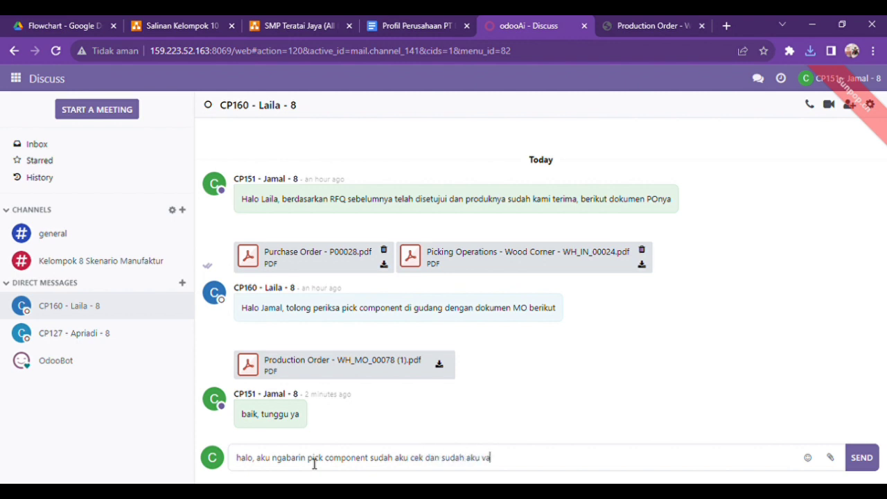
type("lidate juga,")
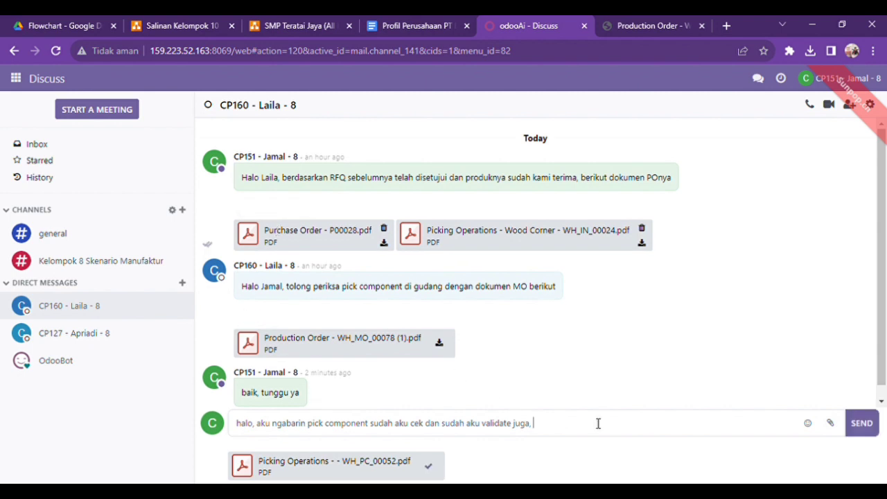
left_click(863, 437)
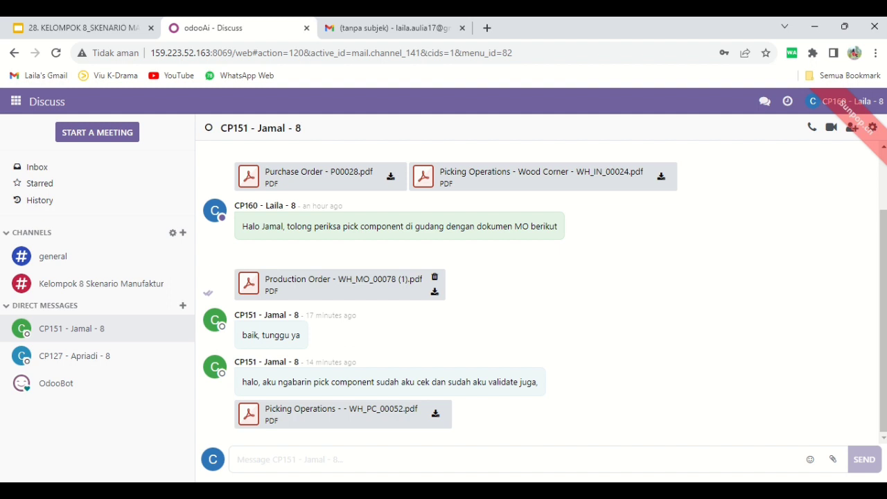
Step: Reply "Baik, terima kasih" from the requester's Discuss chat and open the list of manufacturing orders
type("Baik, terima kasih")
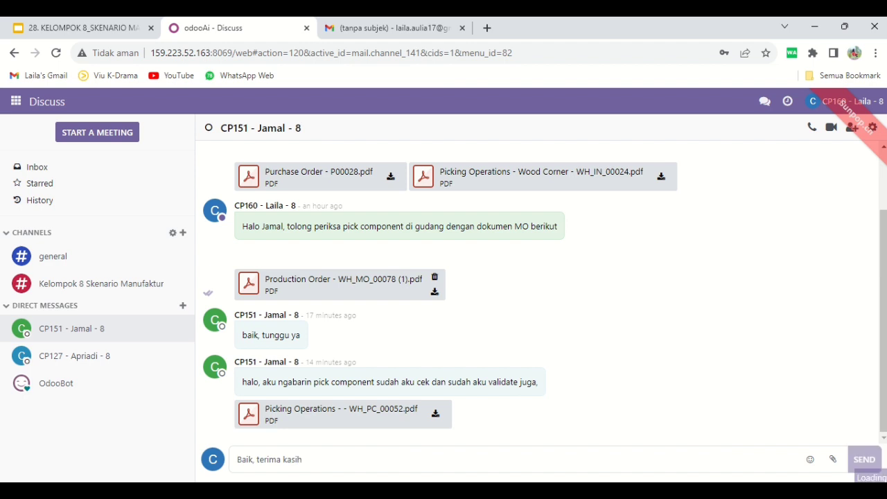
key("Return")
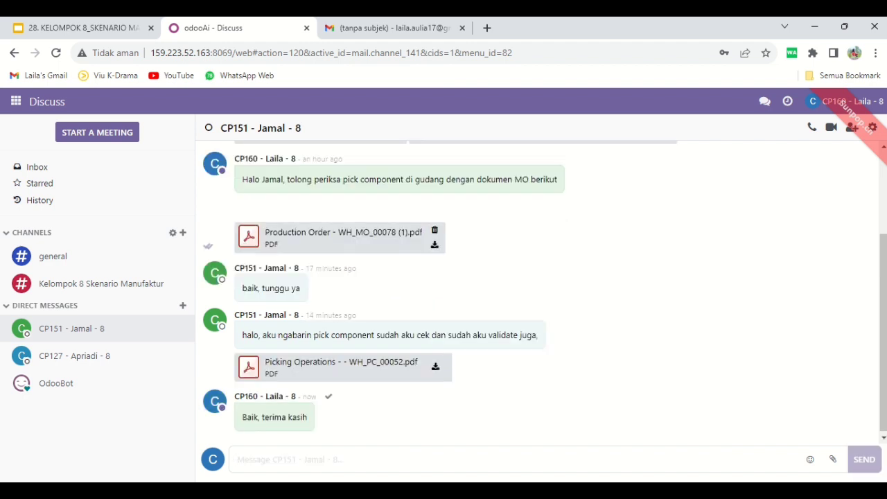
left_click(15, 101)
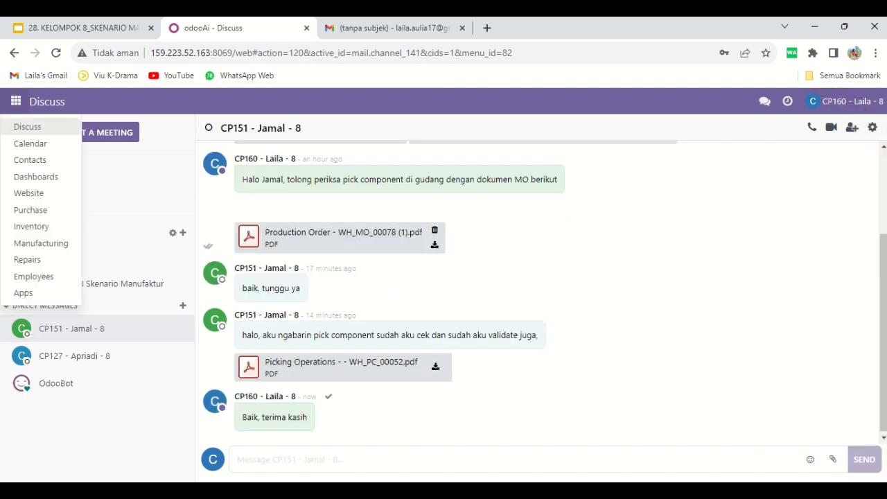
left_click(41, 243)
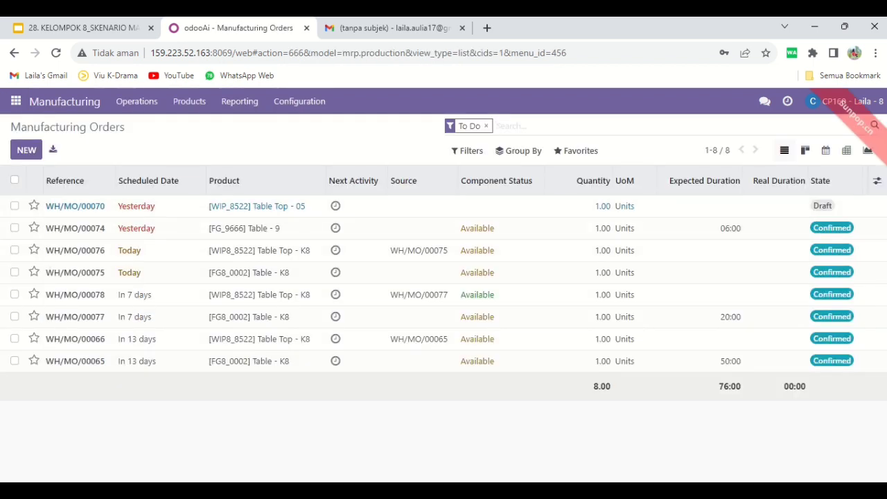
Step: Clear the To Do filter, sort the manufacturing orders by reference with the newest first, open WH/MO/00078 and plan it
key("BackSpace")
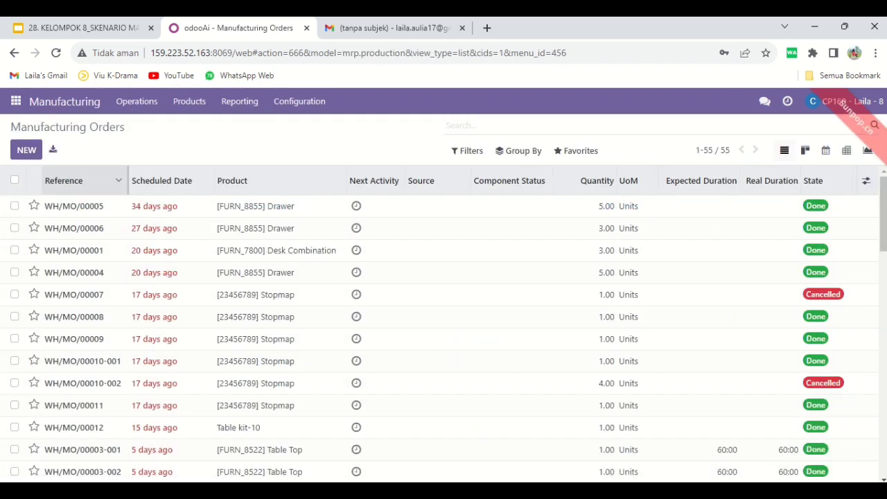
left_click(81, 181)
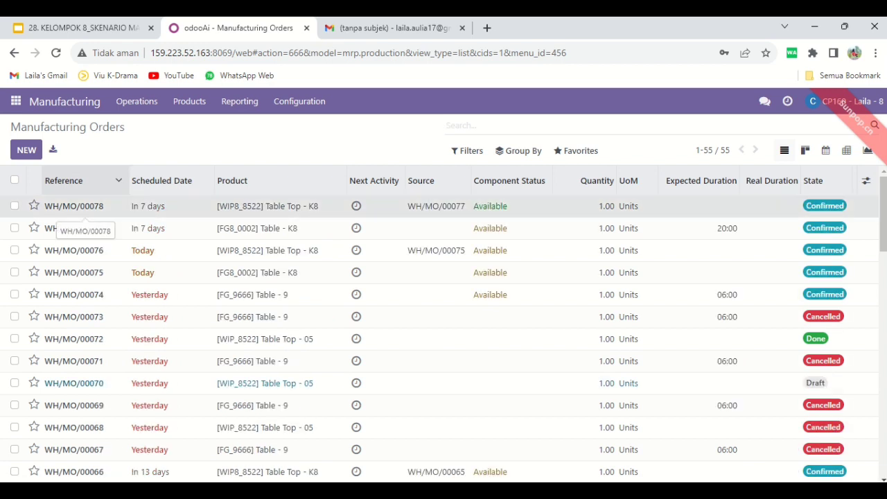
left_click(75, 206)
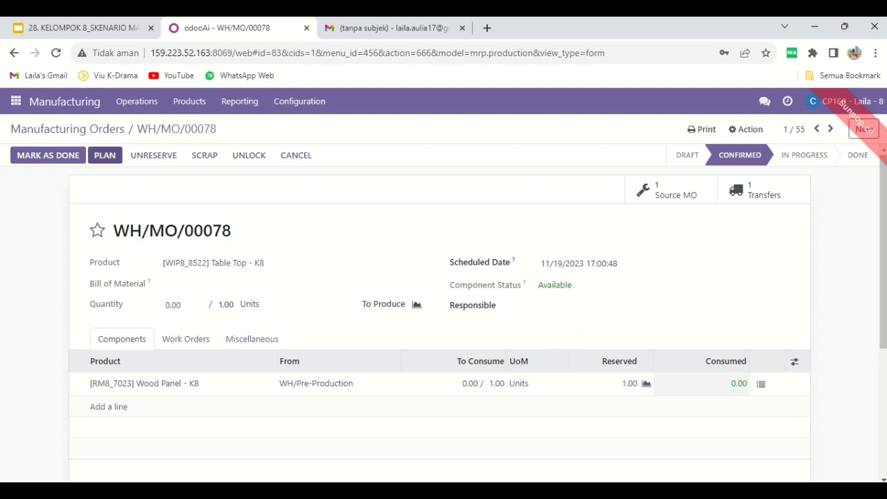
left_click(104, 155)
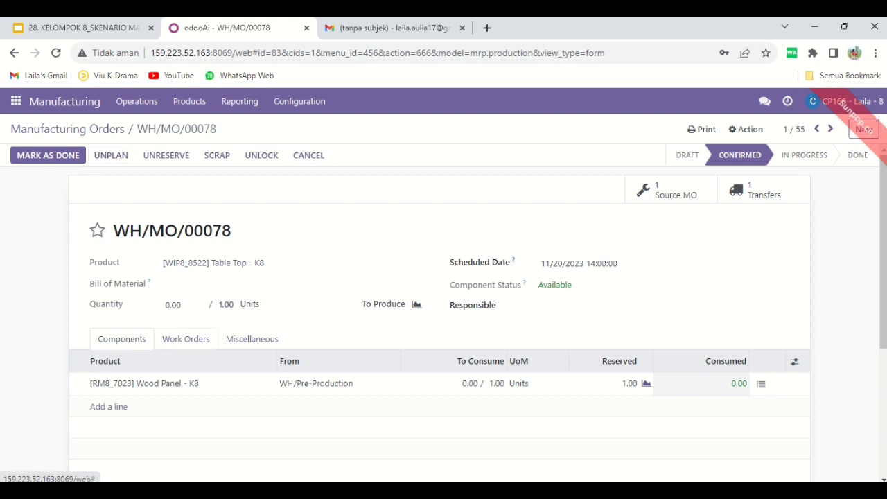
Step: Start and finish the Cutting 8 work order of WH/MO/00078 and print the Production Order document
left_click(185, 338)
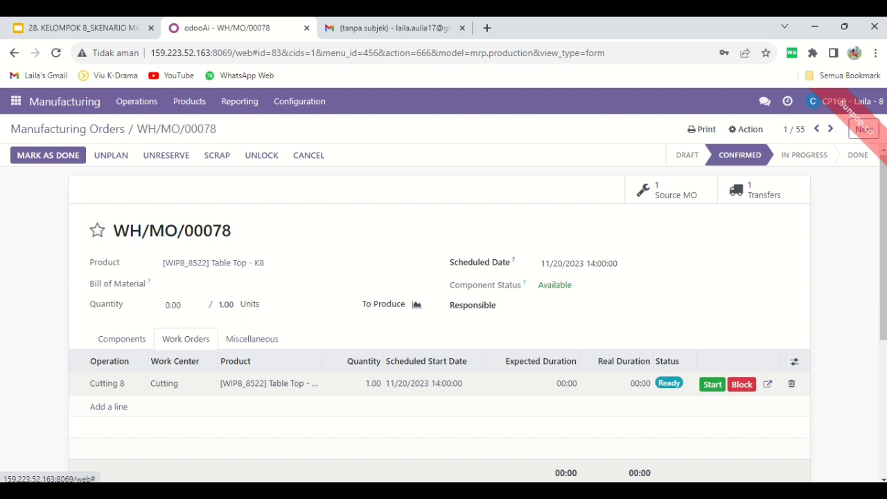
left_click(712, 385)
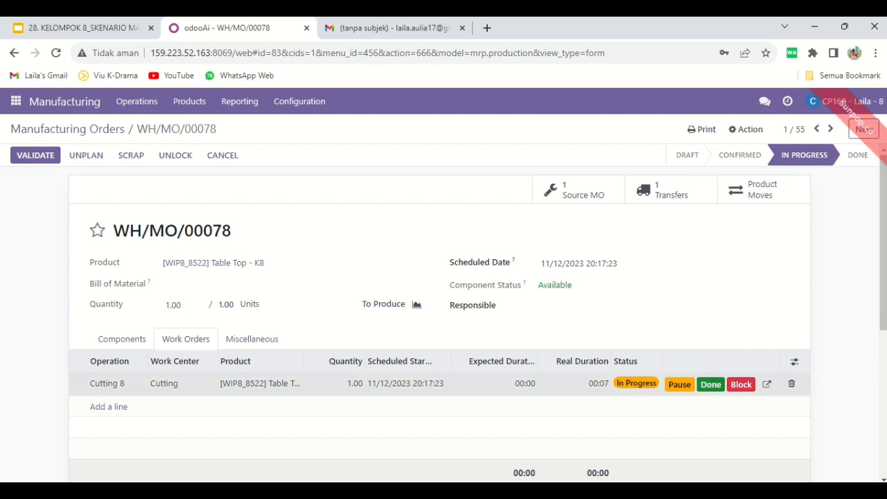
left_click(711, 384)
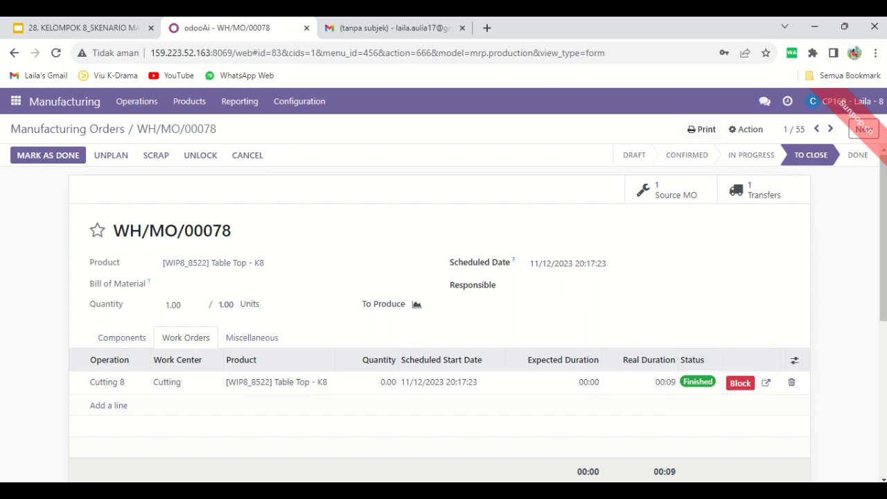
left_click(701, 129)
left_click(727, 151)
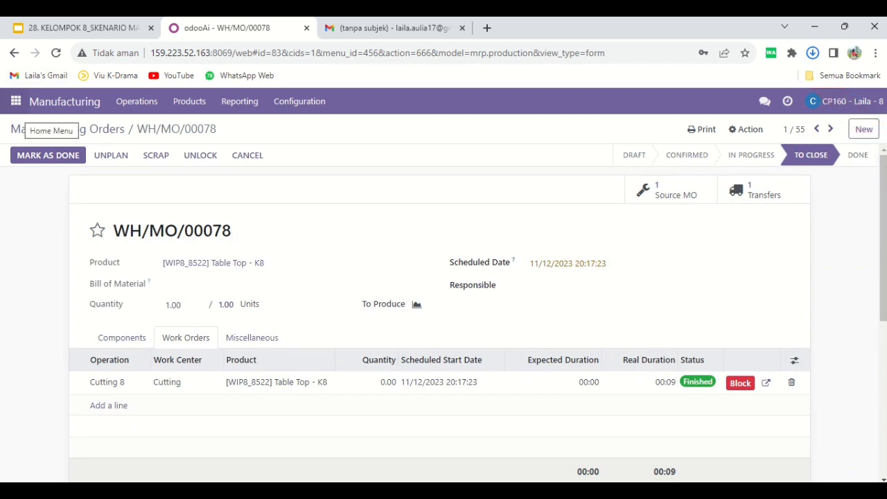
Step: Start a new direct message with the validating colleague in Discuss and send "Halo, tolong validasi dokumen MO berikut"
left_click(15, 101)
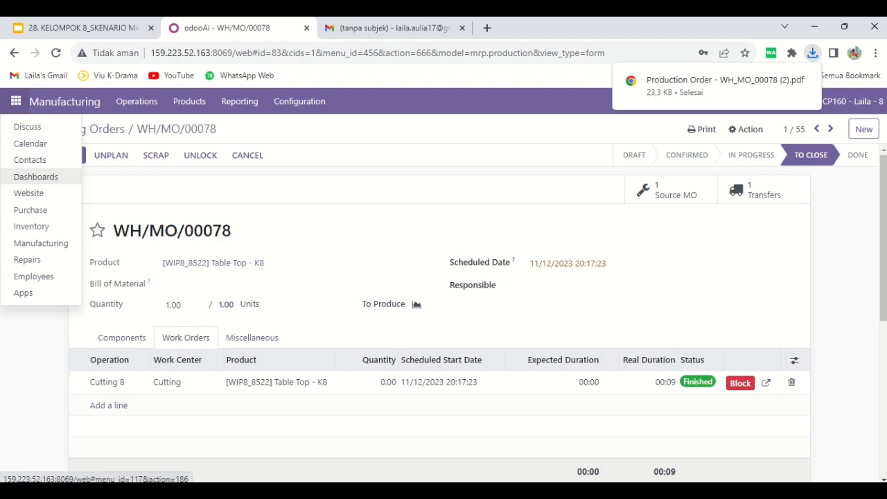
left_click(28, 127)
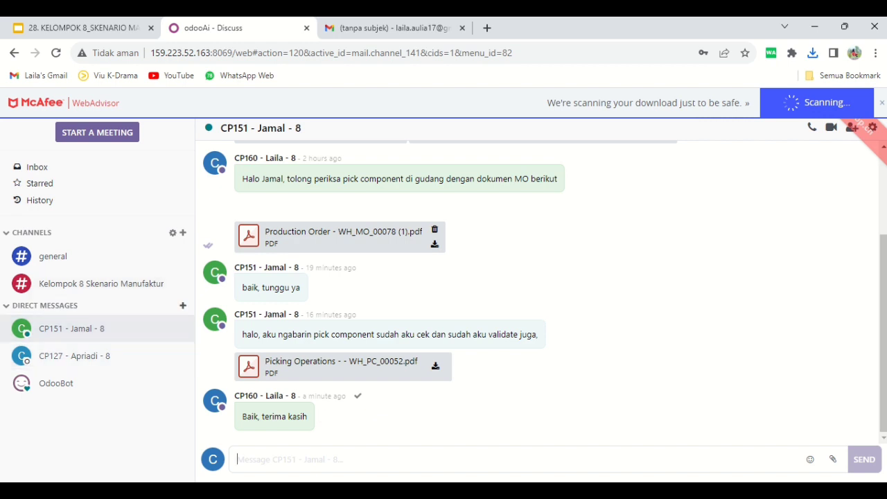
left_click(183, 306)
type("dendi")
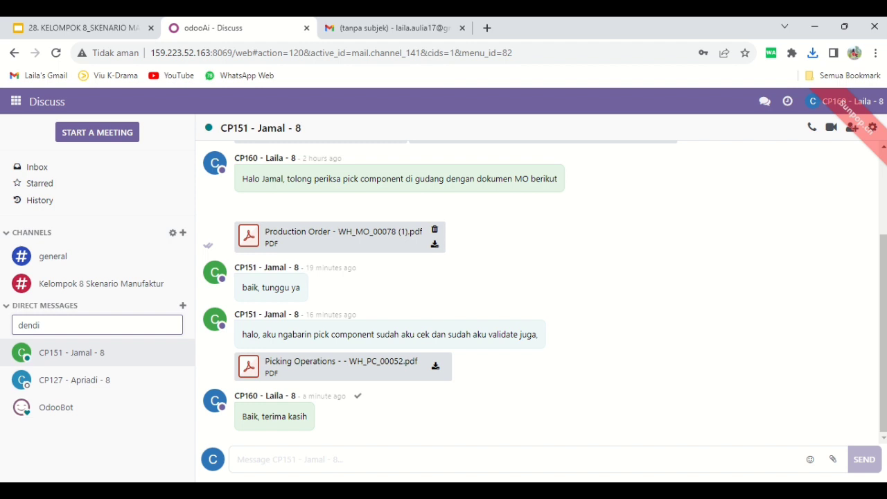
key("Return")
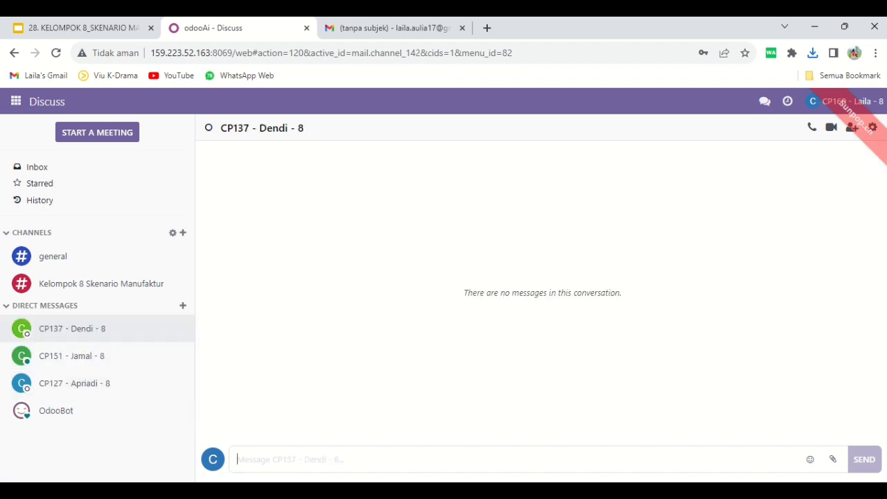
type("Halo, tolong validasi dokumen MO berikut")
key("Return")
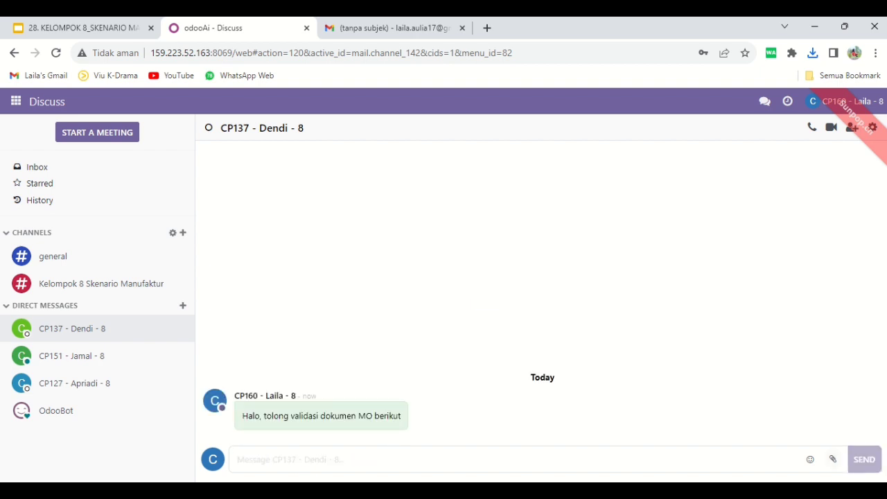
Step: Attach "Production Order - WH_MO_00078 (2).pdf" from Downloads to the conversation and send it
left_click(833, 459)
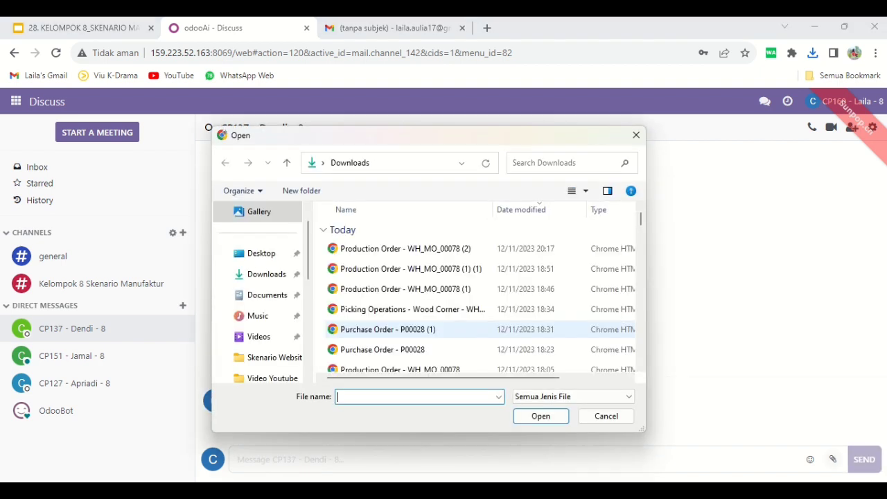
left_click(405, 248)
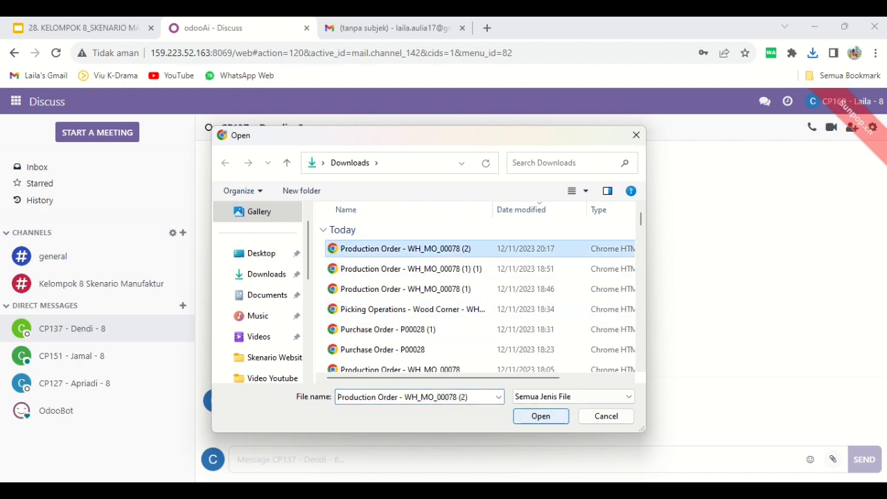
left_click(540, 416)
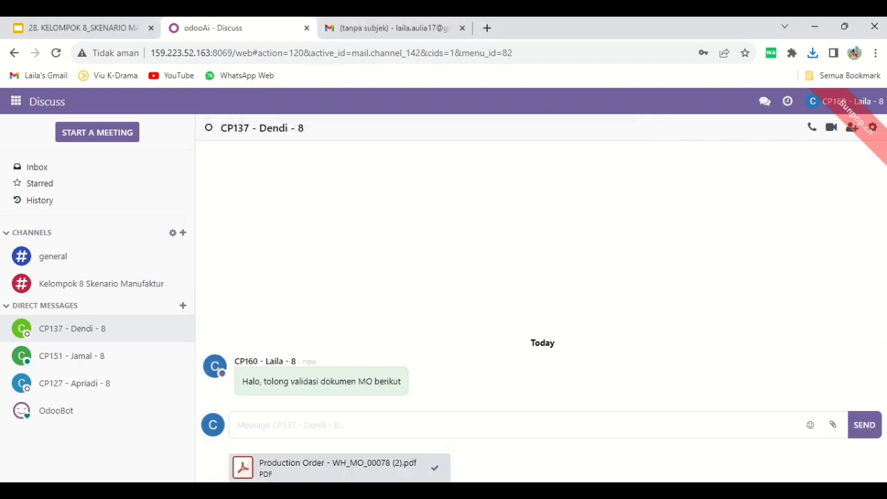
left_click(864, 424)
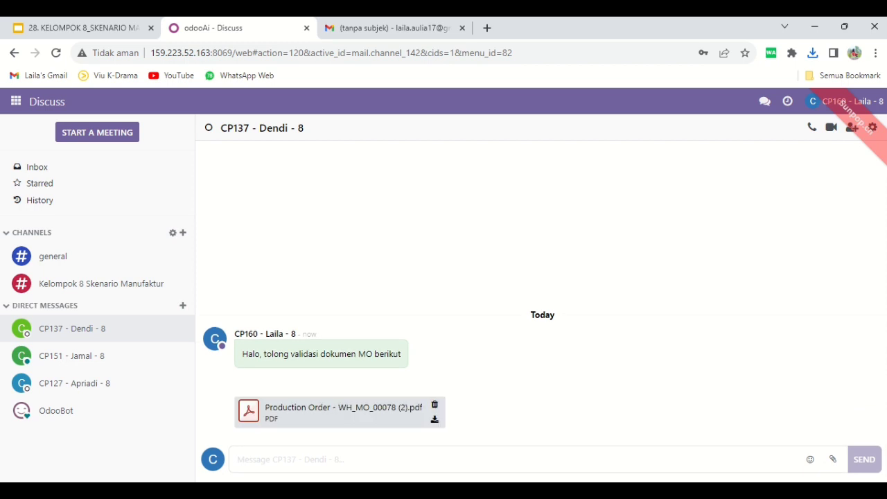
Step: Return to the manufacturing orders list in the validator's session, close the chat window and open WH/MO/00077
mouse_move(517, 22)
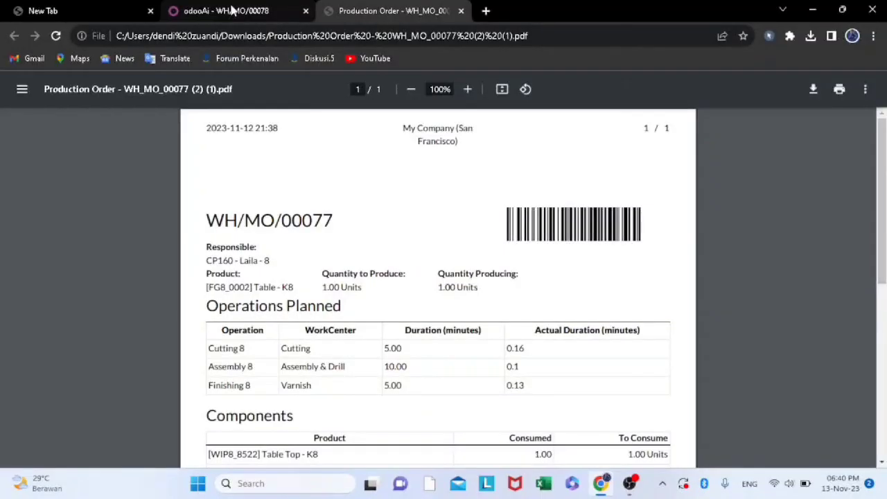
left_click(232, 10)
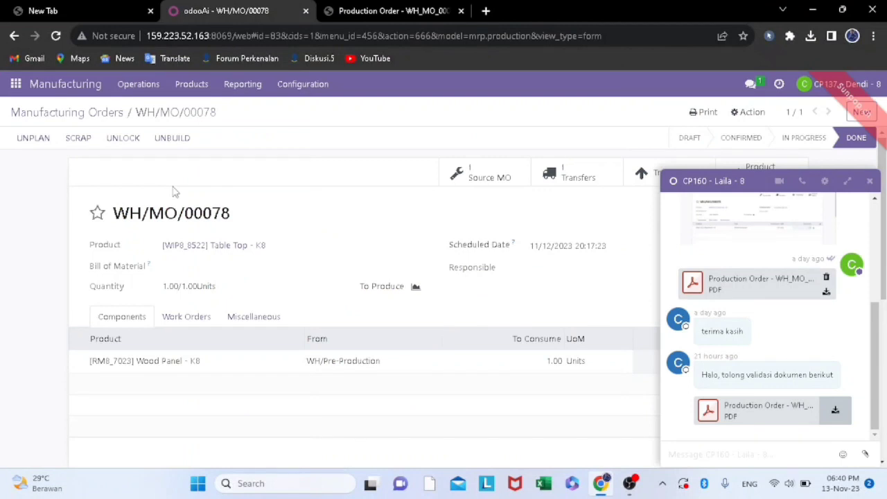
left_click(53, 112)
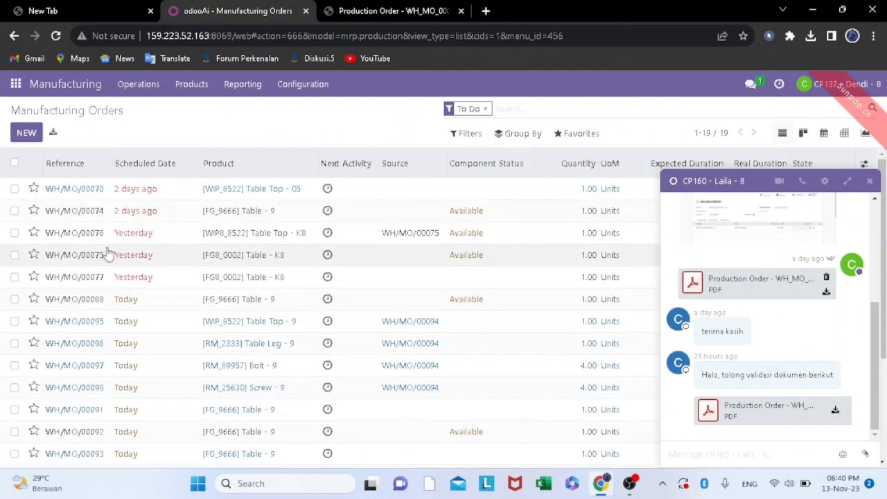
left_click(869, 183)
double_click(83, 277)
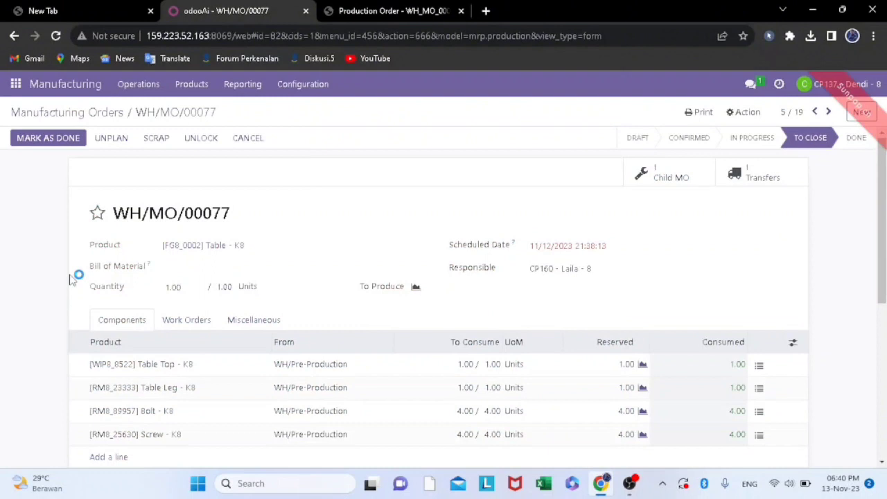
Step: Review the components, work orders and miscellaneous details of WH/MO/00077 and mark the order as done
scroll(178, 372, "down", 1)
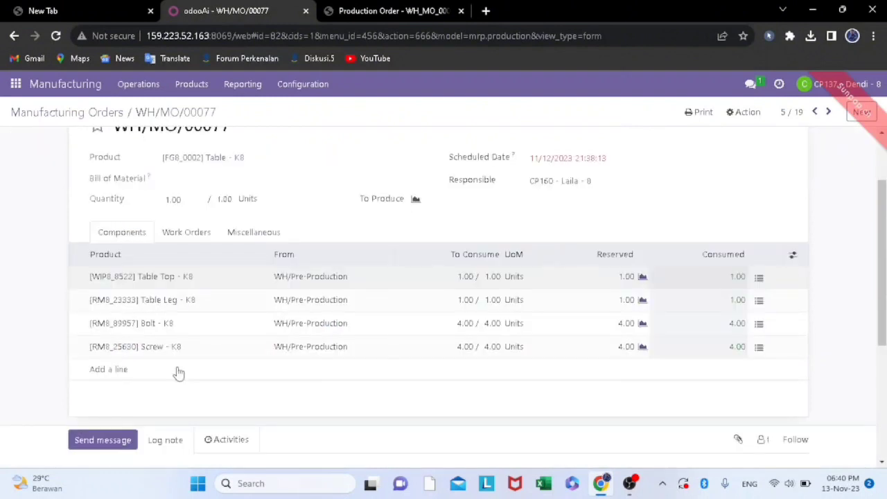
scroll(178, 373, "up", 1)
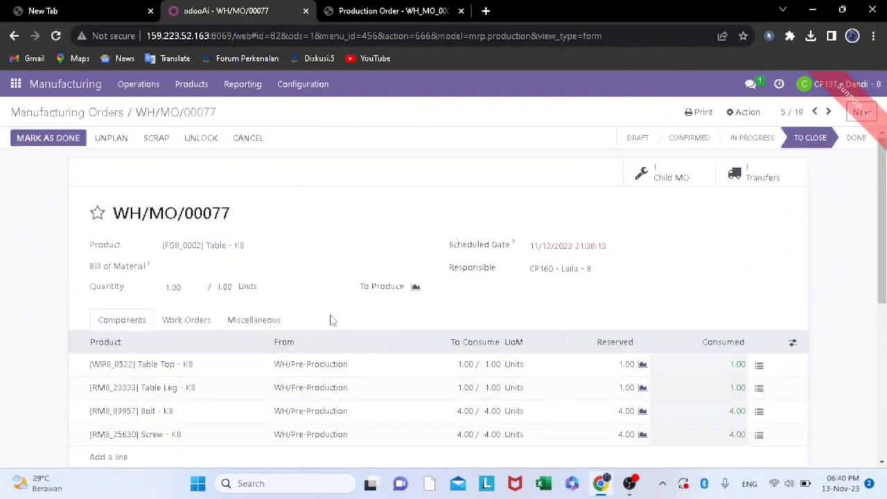
left_click(186, 320)
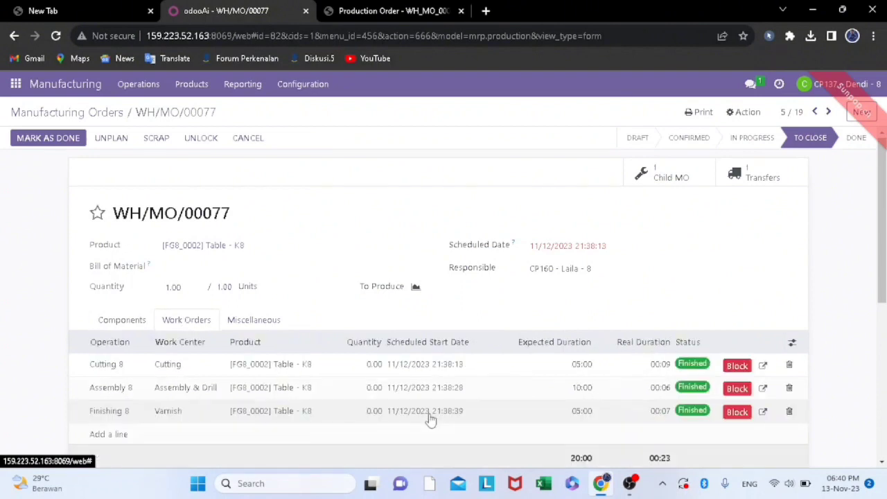
left_click(246, 323)
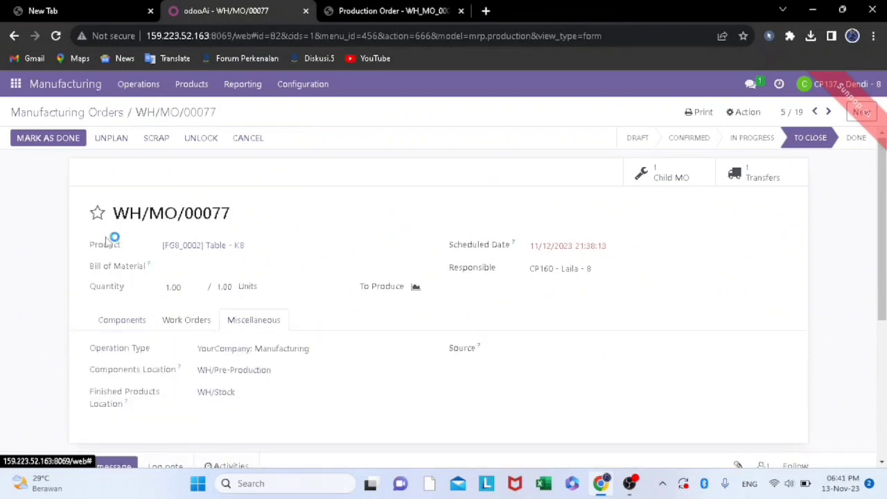
left_click(128, 321)
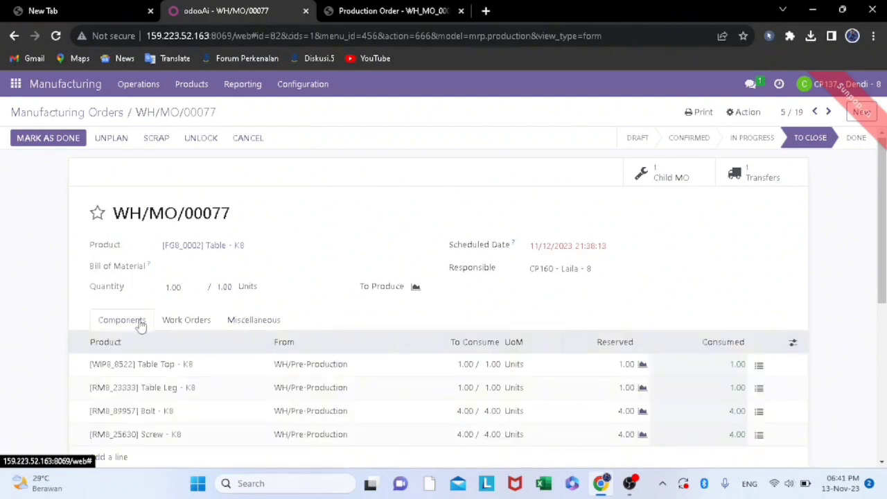
left_click(60, 140)
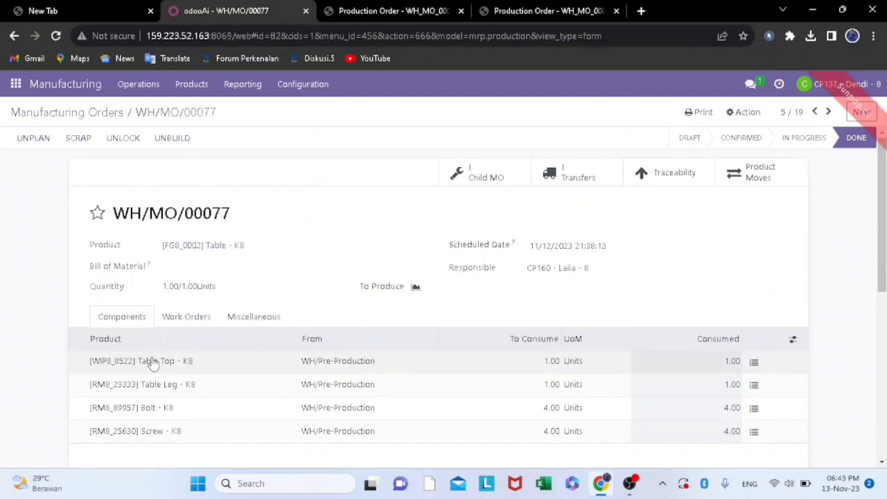
Step: Scrap 1.00 unit of [FG8_0002] Table - K8 from WH/MO/00077, from WH/Stock to Virtual Locations/Scrap
left_click(82, 137)
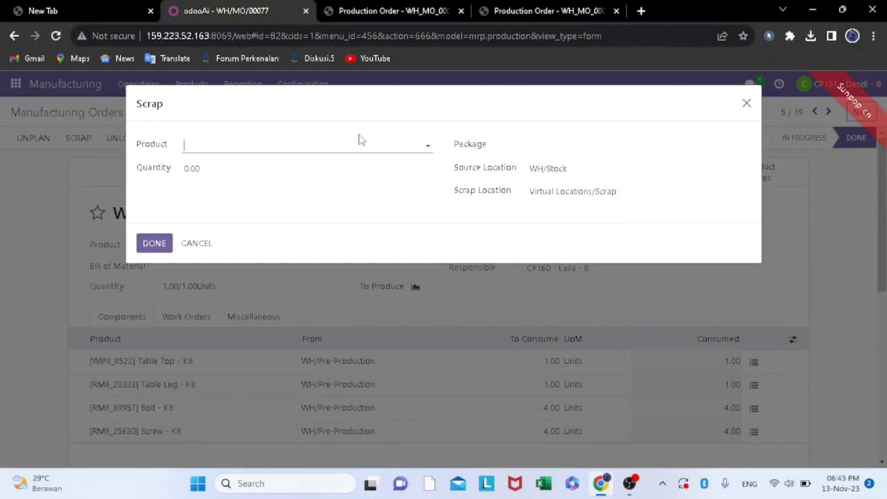
left_click(427, 145)
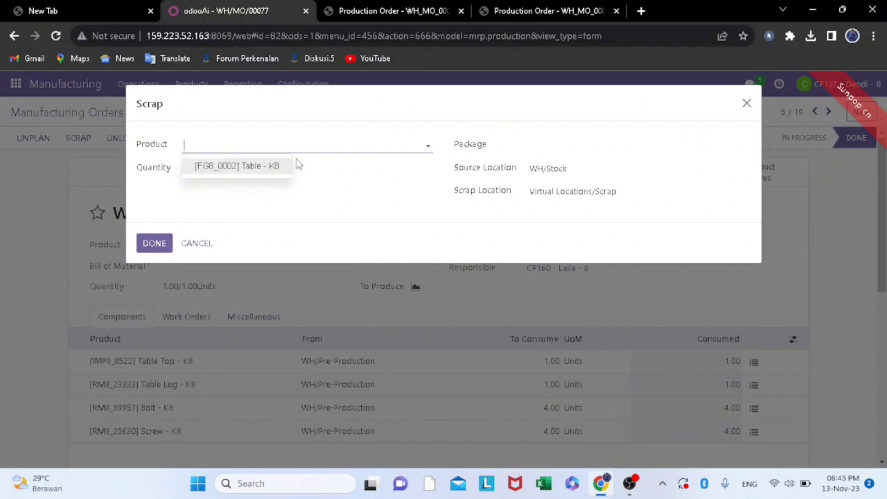
left_click(270, 168)
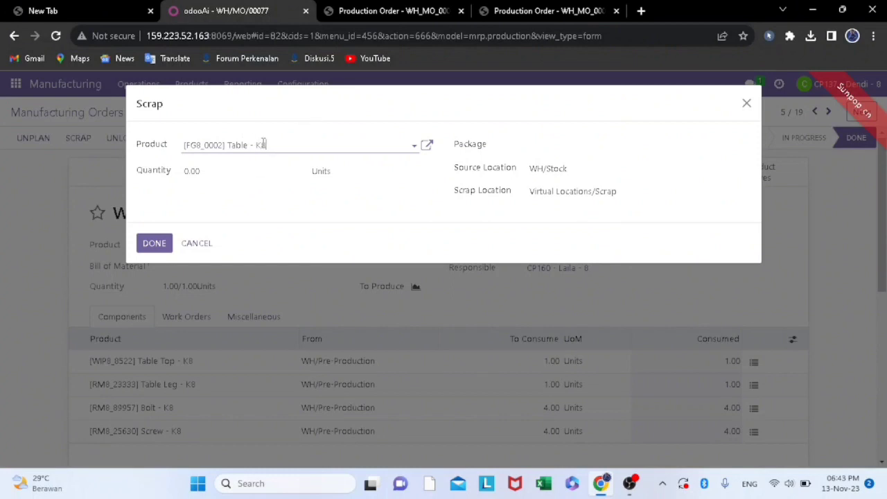
left_click(277, 170)
key("BackSpace")
key("BackSpace")
key("BackSpace")
key("BackSpace")
type("1.00")
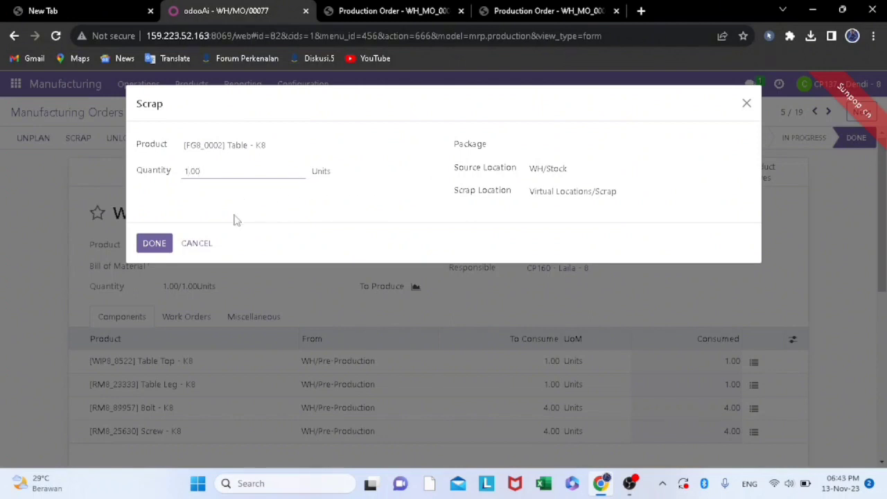
left_click(155, 244)
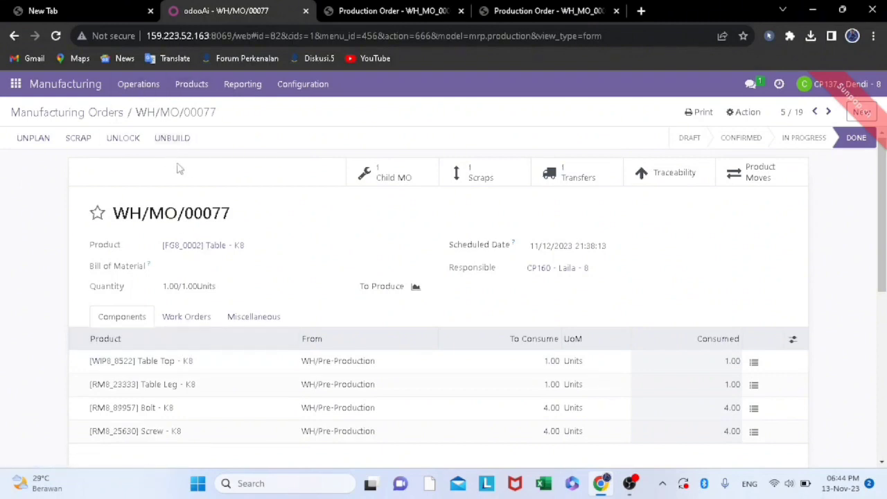
Step: View the unbuild options for [FG8_0002] Table - K8 without applying them and go back to the manufacturing orders list
left_click(183, 140)
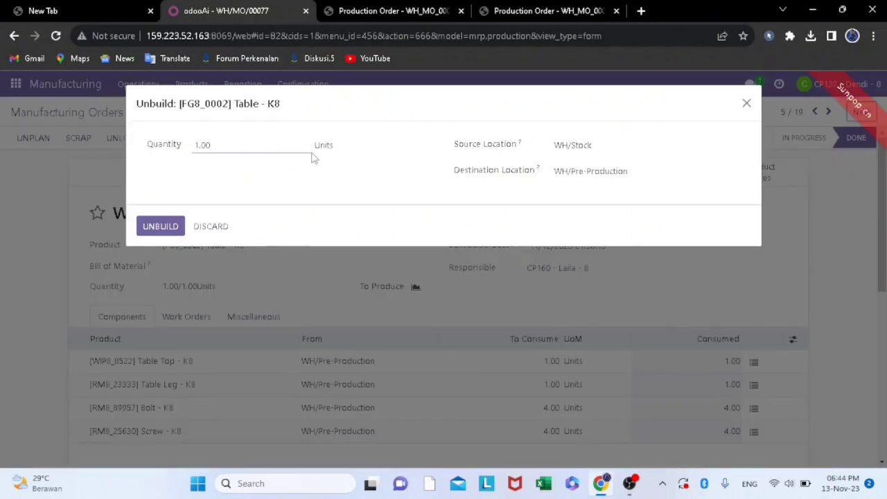
left_click(746, 105)
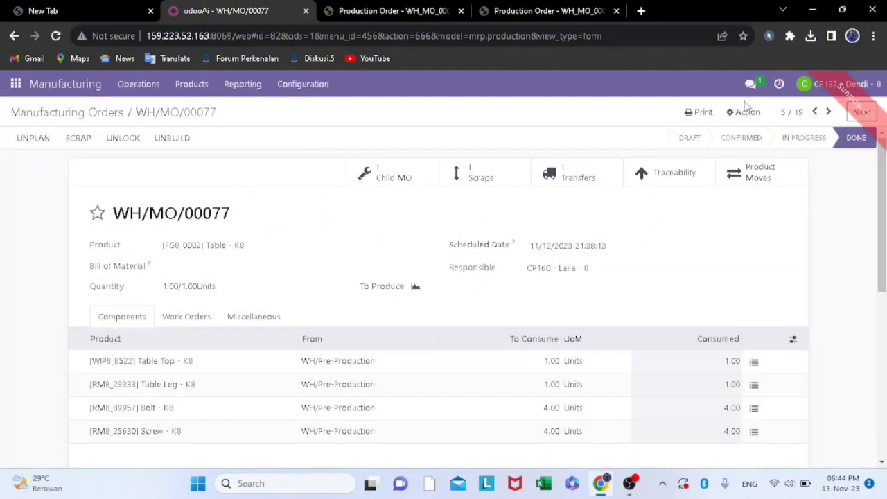
left_click(82, 117)
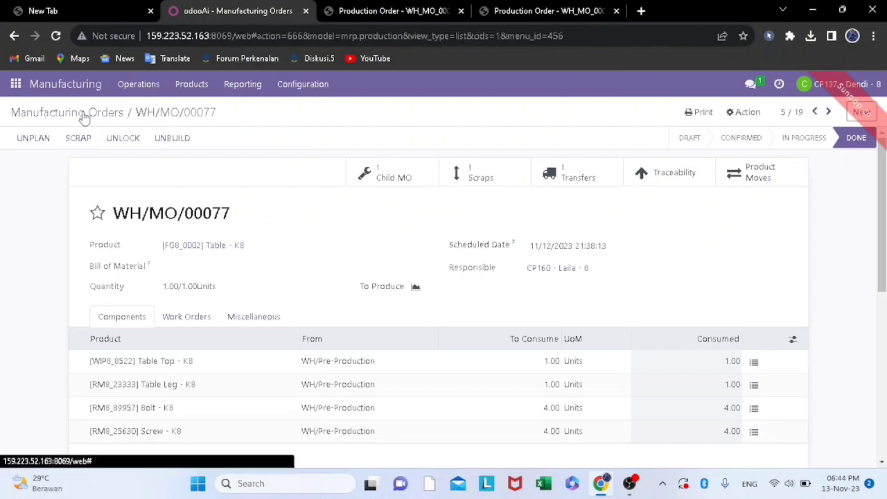
Step: Look through the manufacturing orders list and open WH/MO/00085 for [FG8_0003] Chair - K8
scroll(172, 366, "down", 1)
scroll(173, 368, "up", 1)
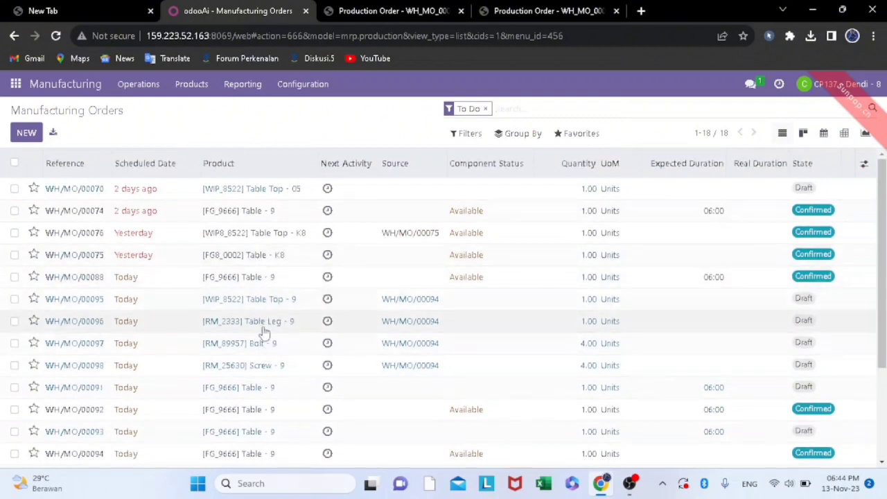
scroll(277, 393, "down", 2)
scroll(277, 392, "down", 1)
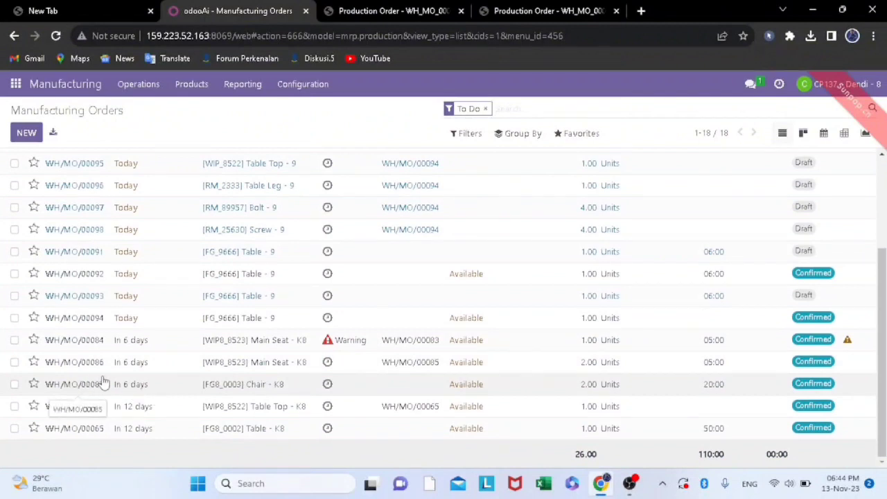
scroll(102, 383, "up", 3)
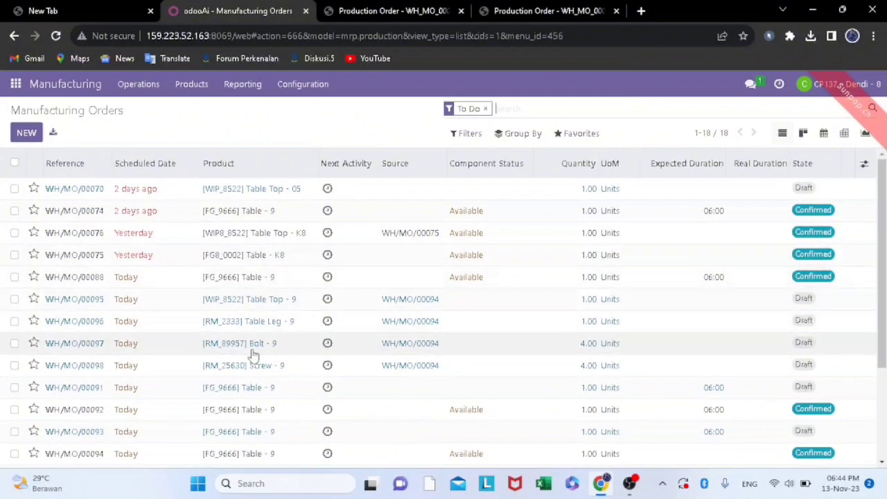
scroll(252, 355, "down", 1)
scroll(253, 355, "down", 1)
scroll(253, 355, "down", 1)
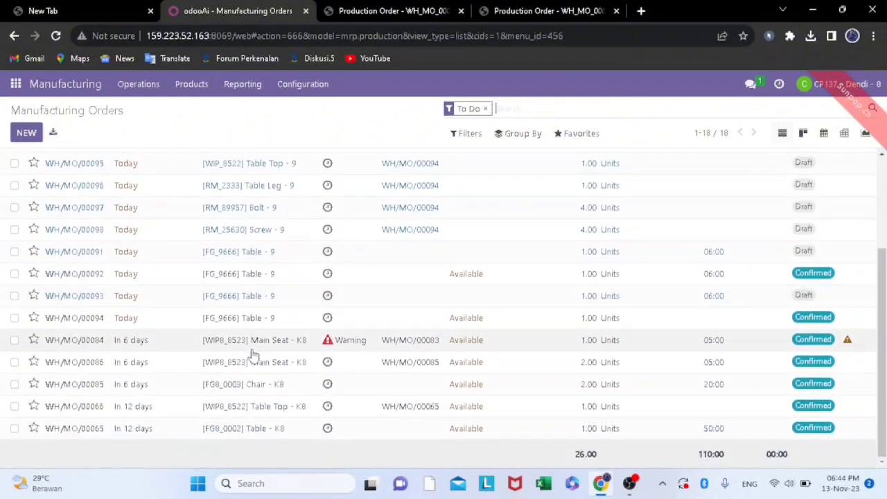
left_click(74, 384)
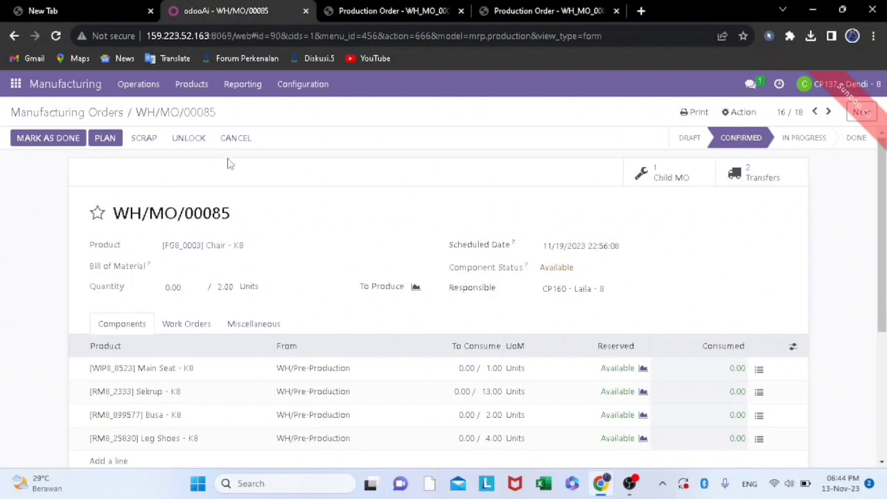
Step: Mark WH/MO/00085 as done with immediate production and review its consumed components
left_click(61, 139)
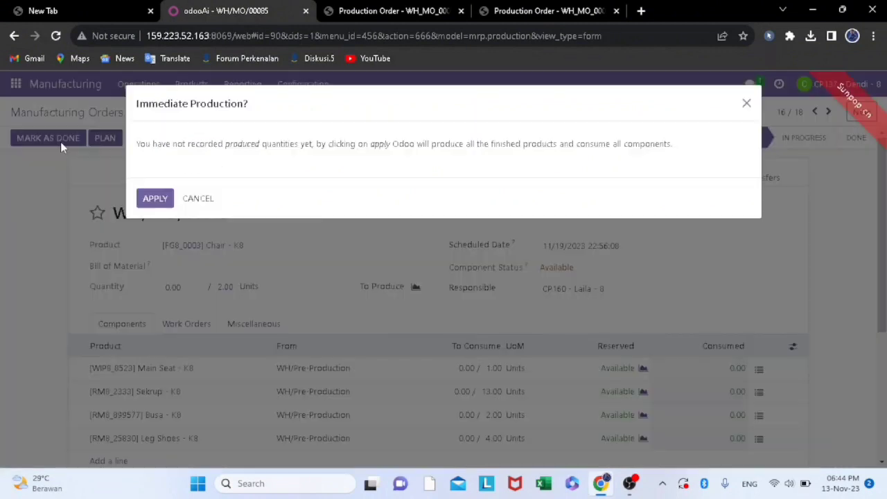
left_click(151, 199)
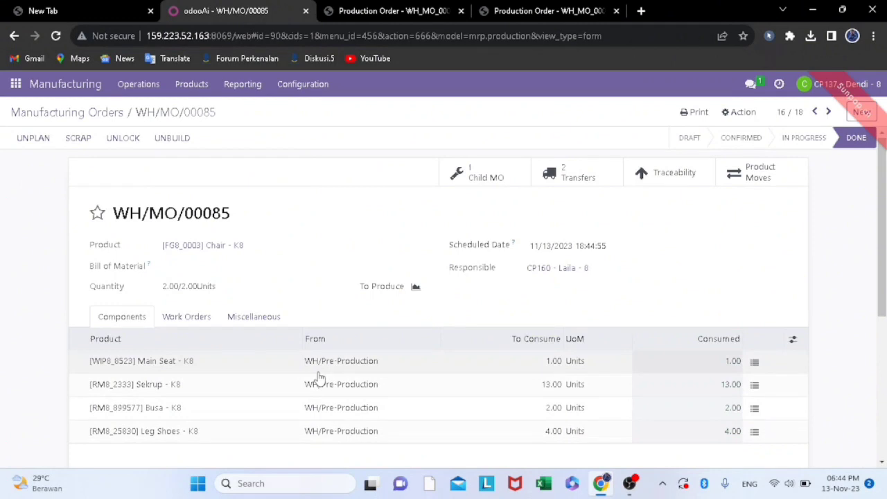
scroll(319, 376, "down", 2)
scroll(318, 377, "up", 2)
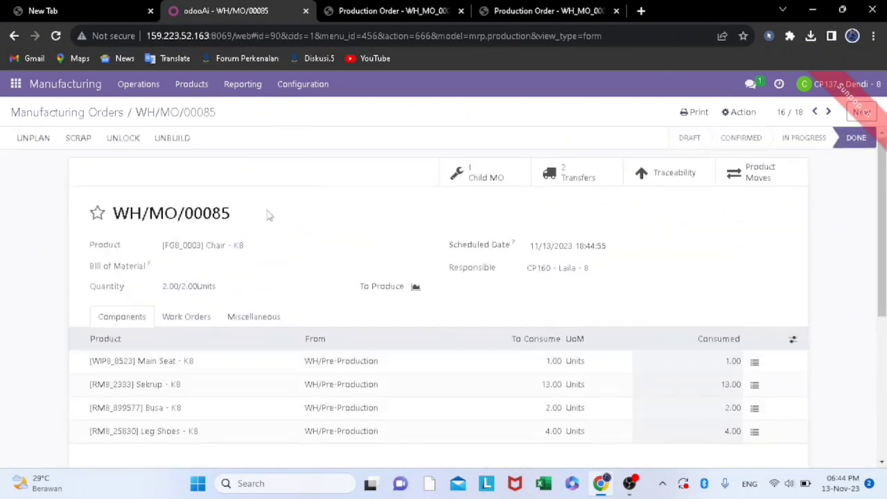
Step: Try to unbuild 1.00 unit of [FG8_0003] Chair - K8 from WH/Stock to WH/Pre-Production, then discard the dialog
left_click(174, 138)
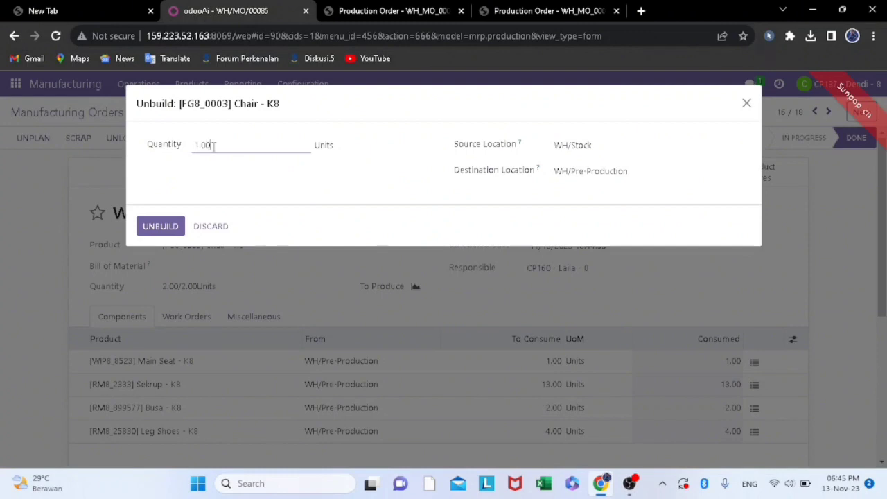
left_click(170, 229)
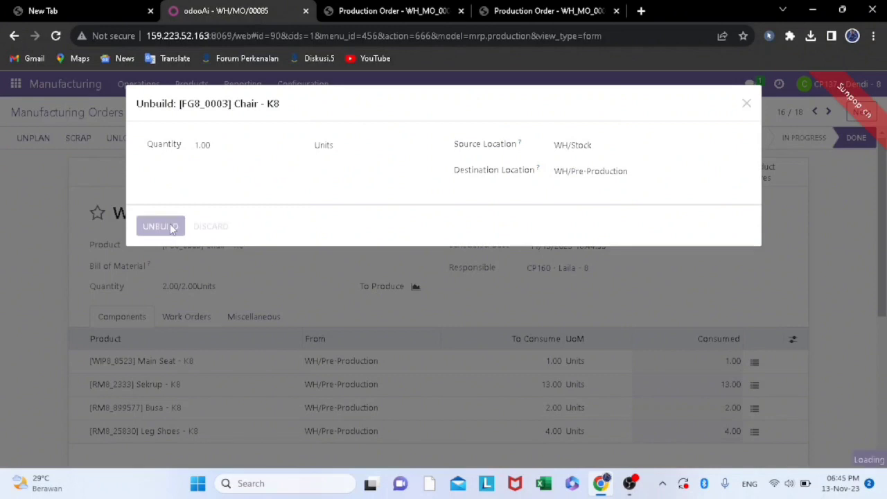
left_click(148, 183)
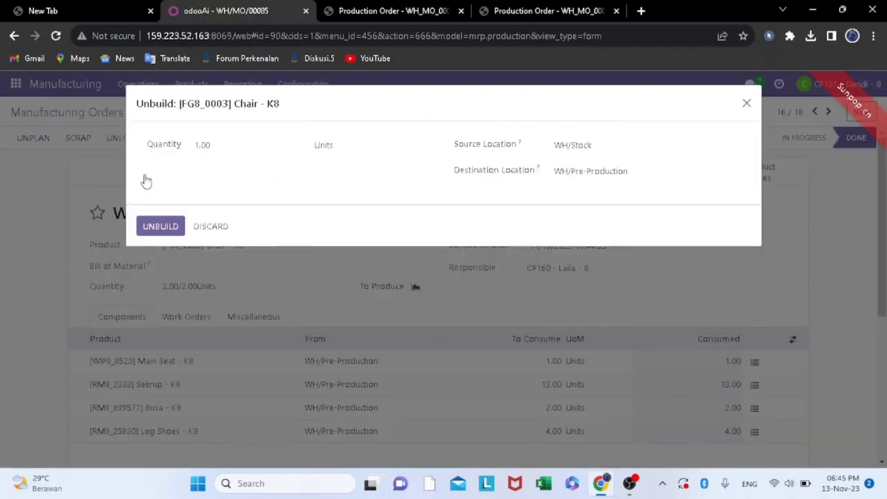
left_click(160, 228)
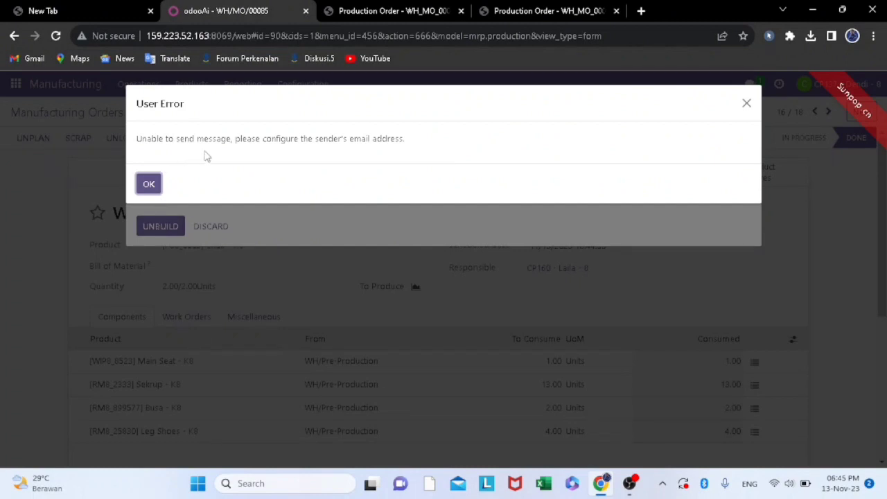
left_click(148, 184)
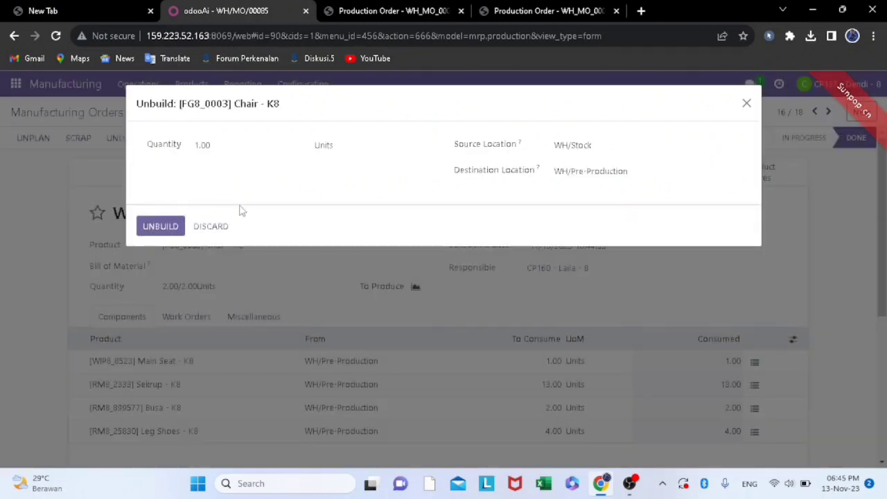
left_click(208, 226)
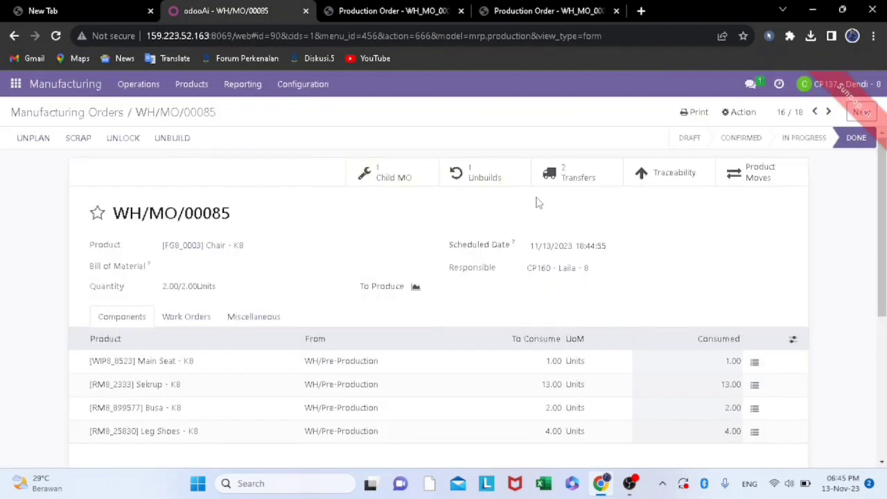
Step: Open the draft unbuild order linked to WH/MO/00085 and try to unbuild it, dismissing the errors
left_click(487, 177)
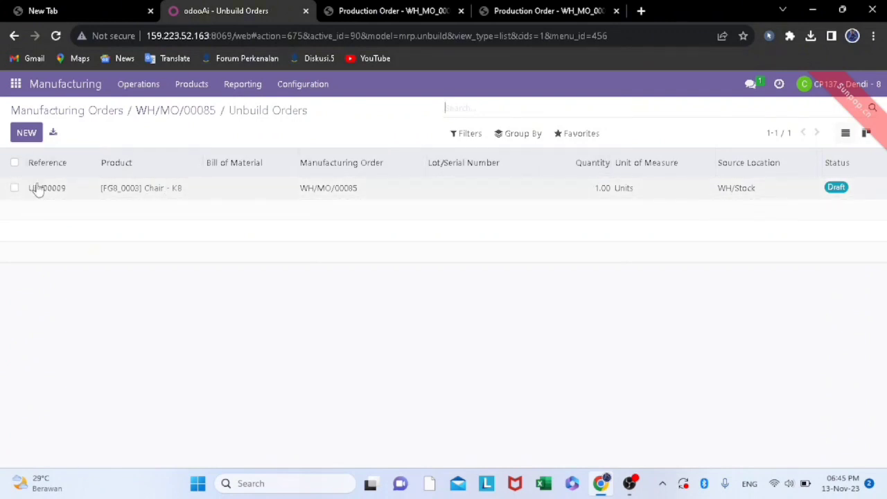
left_click(140, 187)
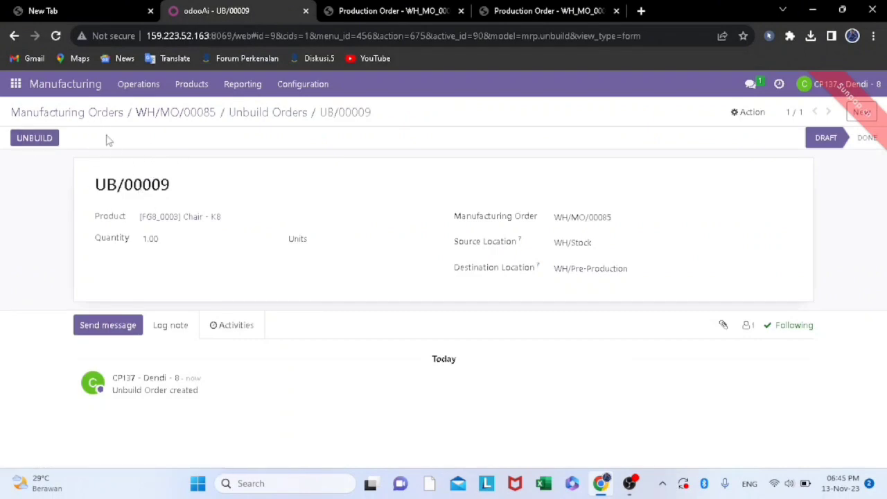
left_click(30, 138)
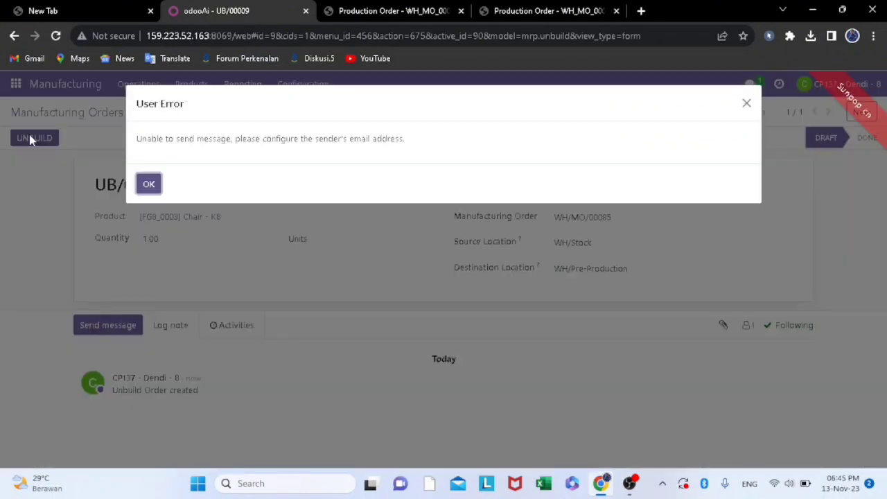
left_click(149, 185)
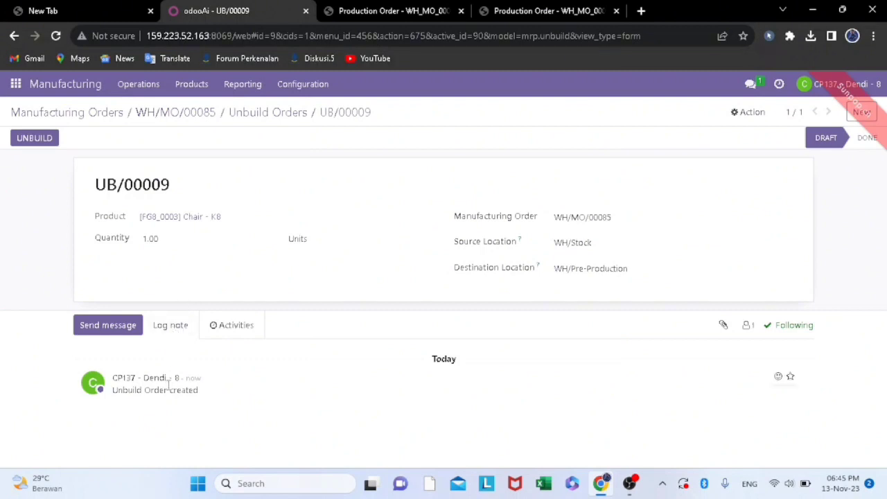
left_click(129, 335)
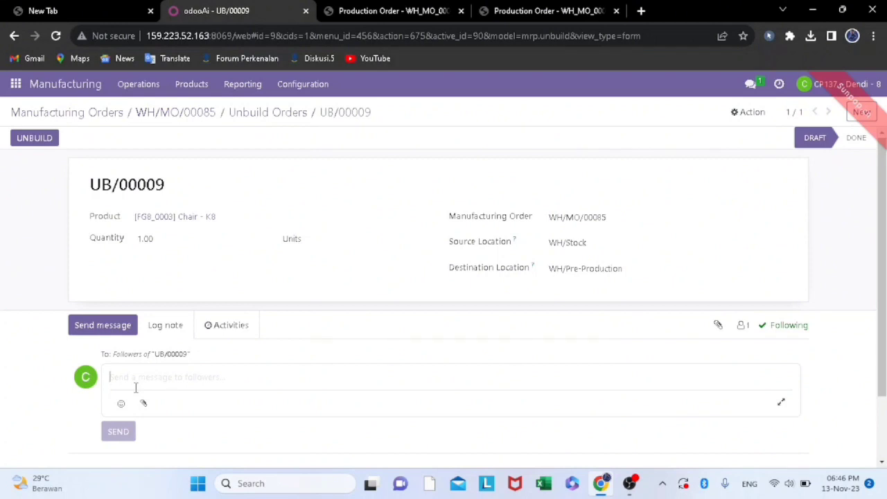
left_click(33, 138)
left_click(147, 185)
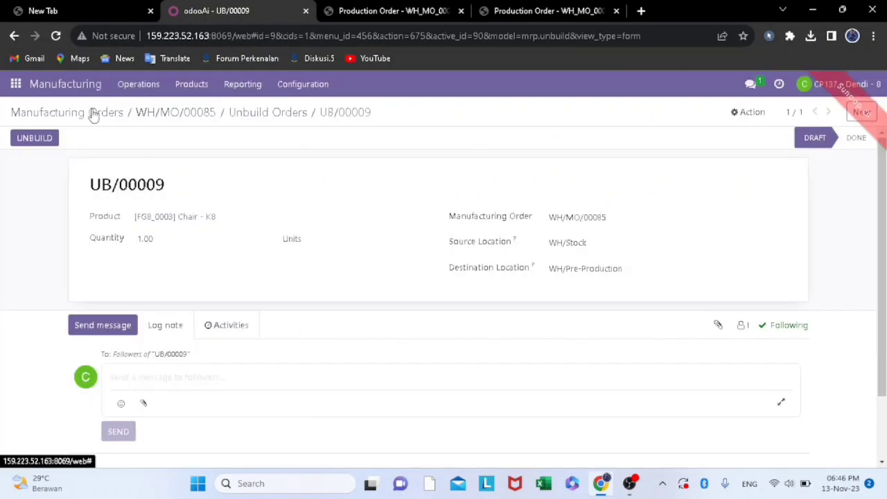
Step: Return to the manufacturing orders list and open the manufacturing orders report
left_click(93, 113)
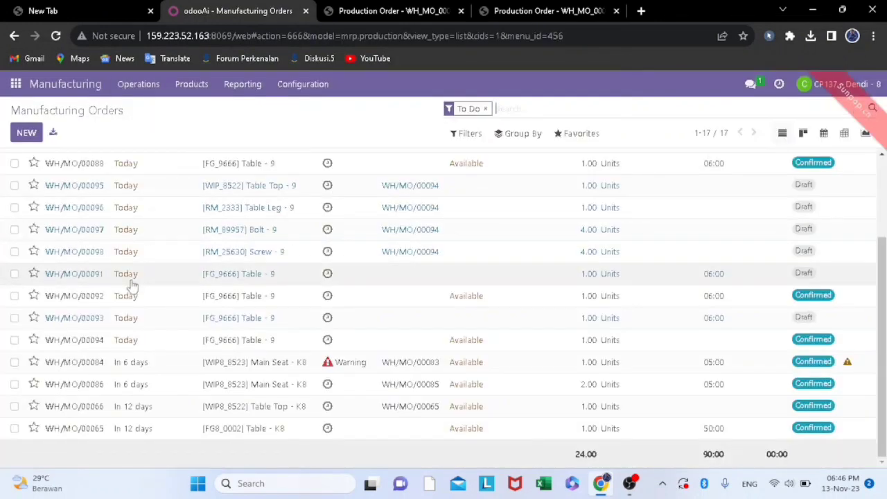
scroll(229, 395, "up", 3)
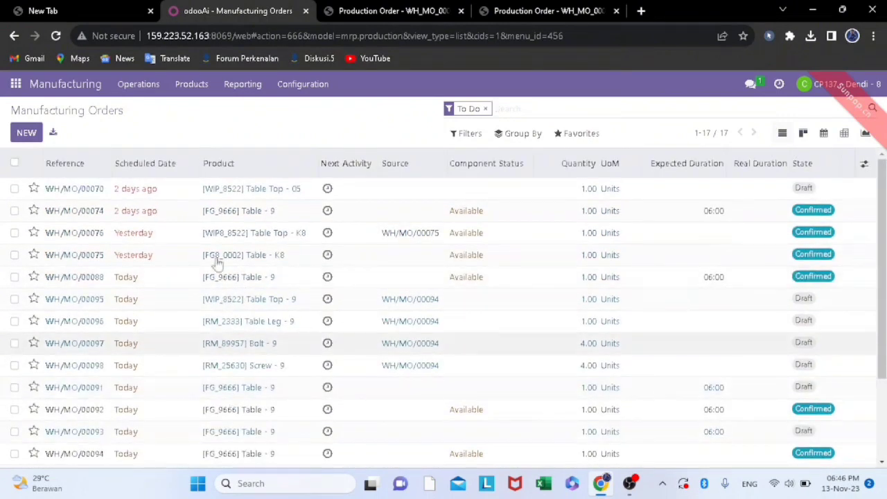
left_click(297, 86)
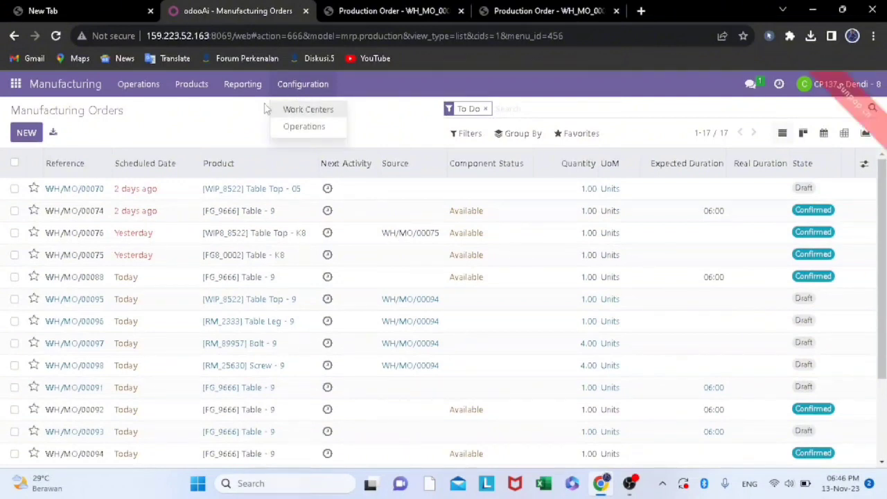
left_click(243, 84)
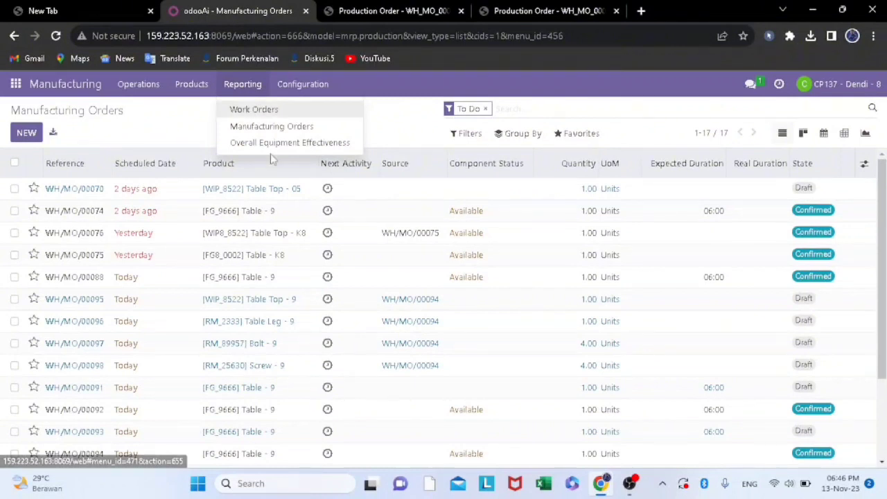
left_click(267, 127)
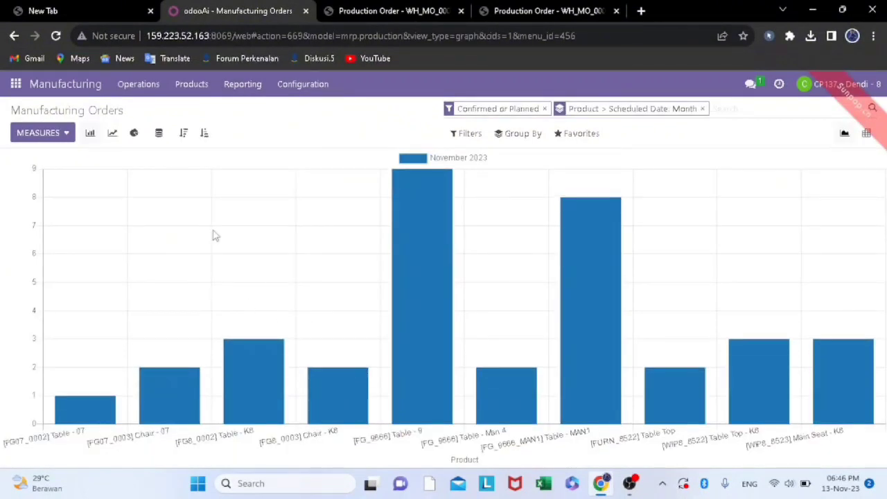
Step: View Quantity To Produce as a pie chart, check the orders behind [FG07_0002] Table - 07 and return to the report
left_click(55, 134)
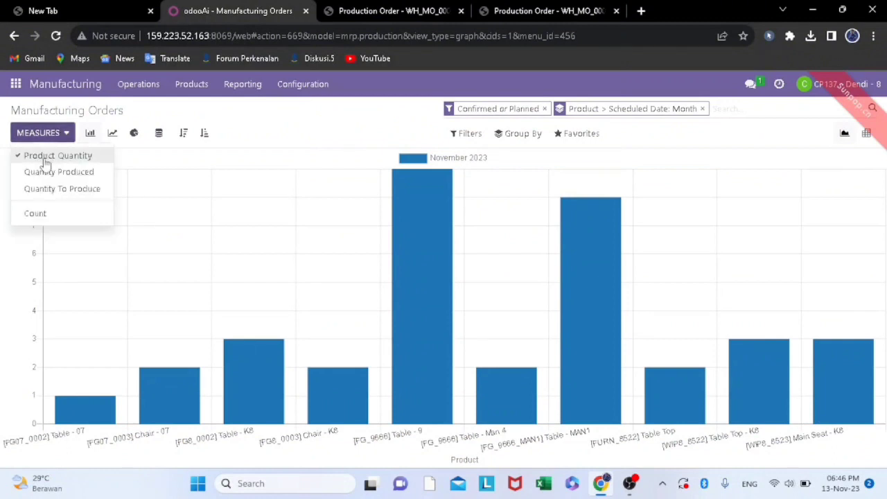
left_click(73, 189)
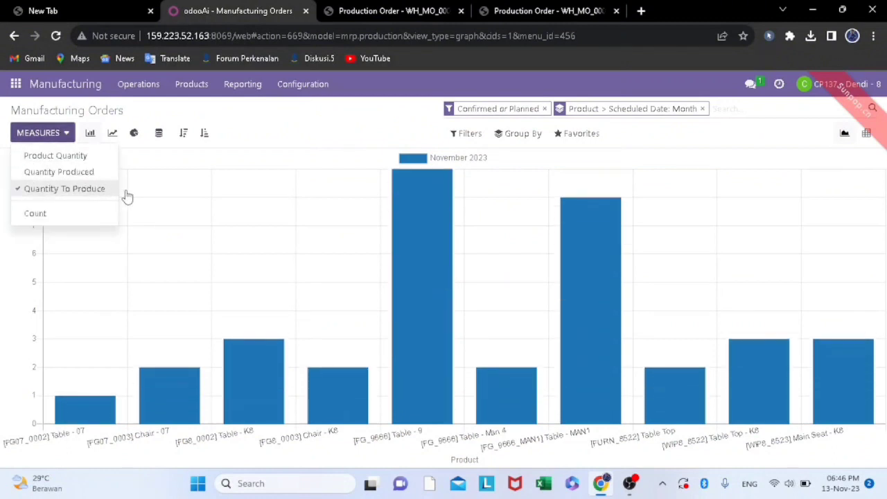
left_click(135, 133)
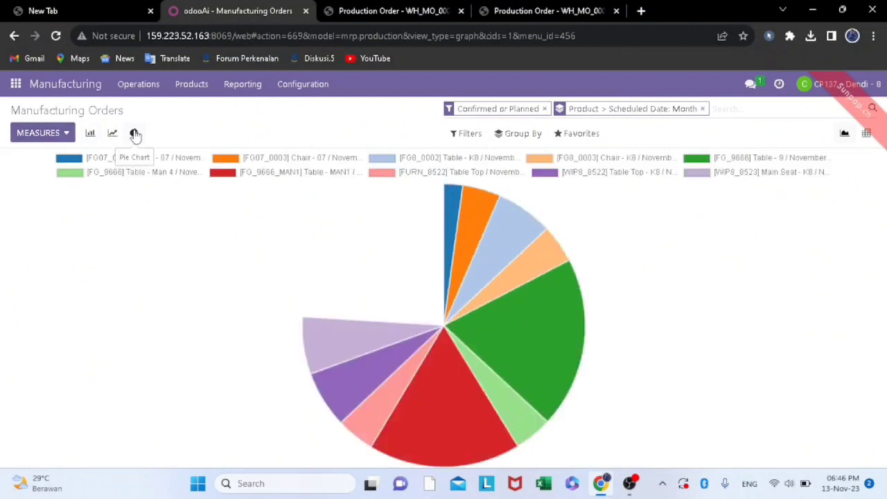
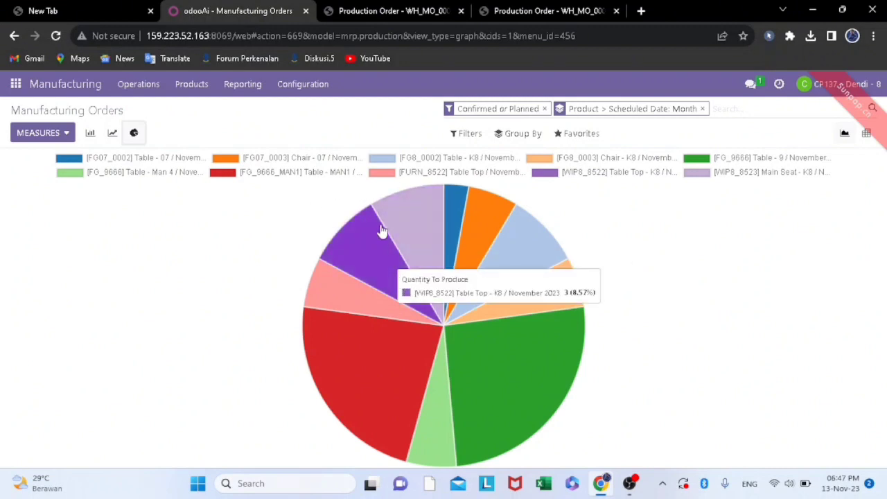
left_click(451, 223)
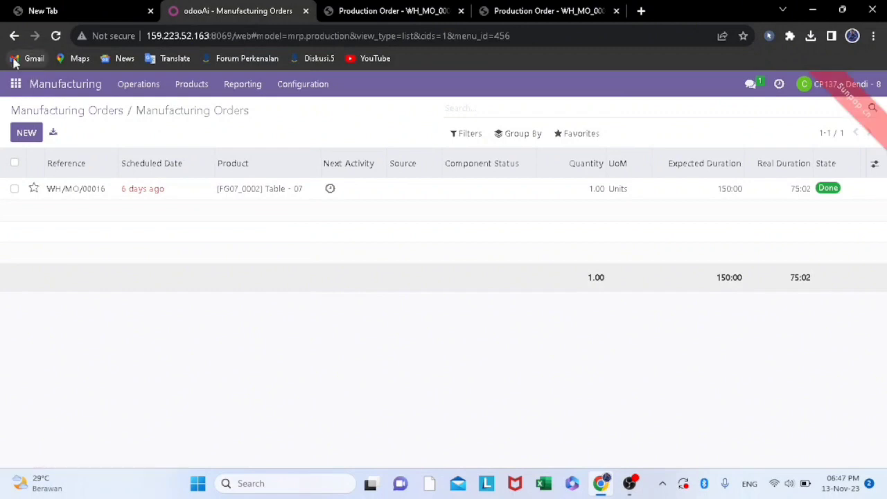
left_click(14, 36)
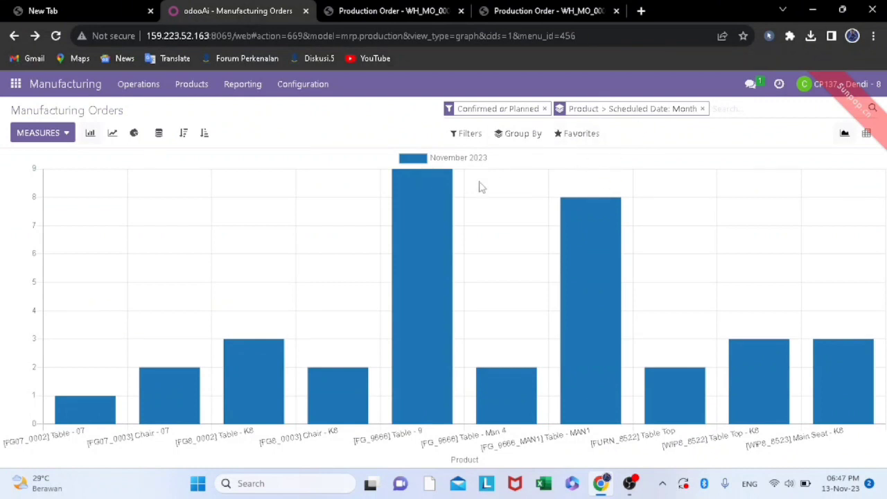
Step: Show Quantity To Produce as a pie chart again and list the orders behind [FG8_0003] Chair - K8
left_click(74, 133)
left_click(73, 188)
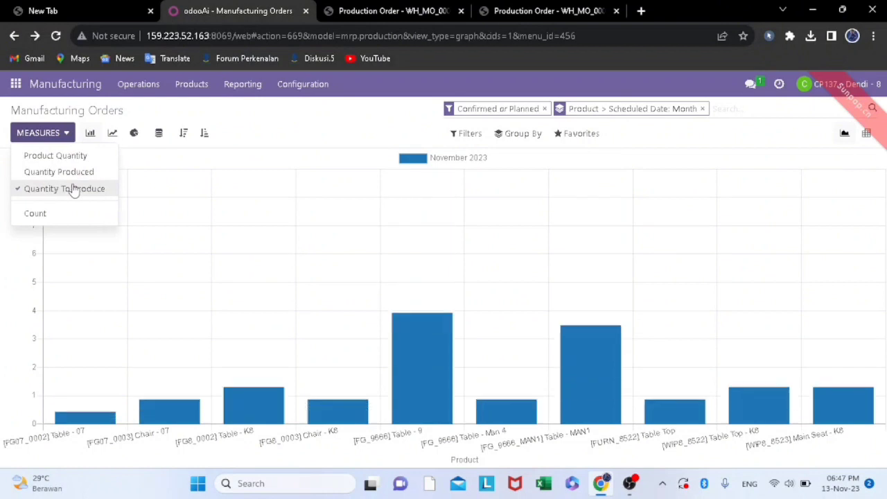
left_click(133, 133)
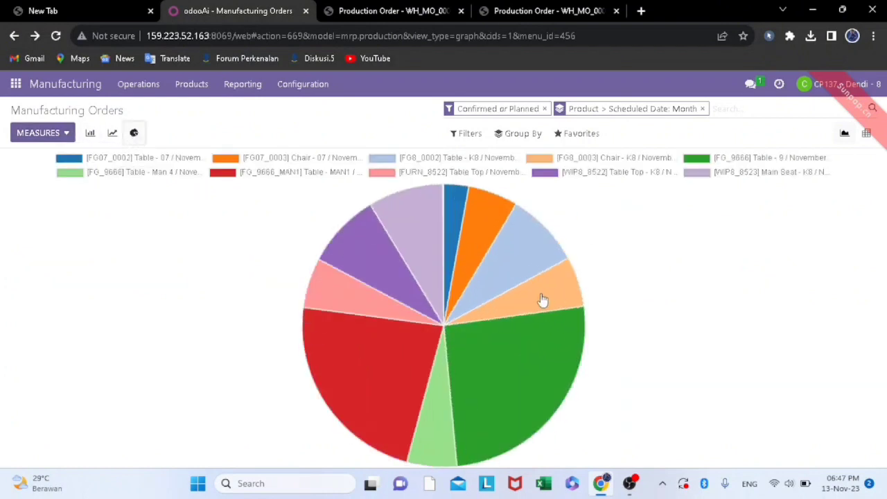
mouse_move(542, 299)
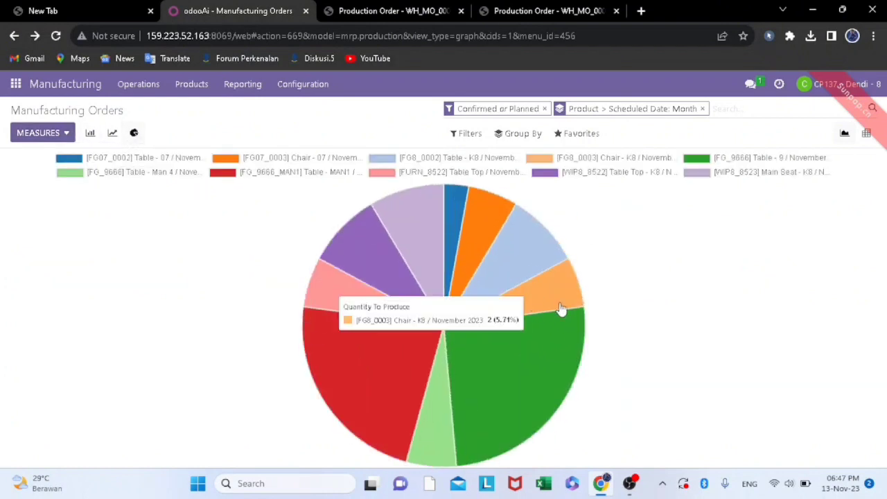
left_click(561, 309)
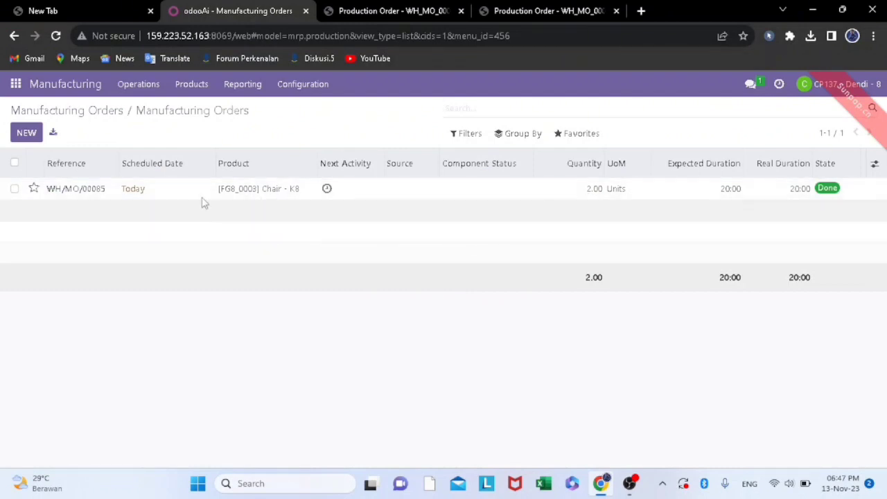
Step: Return to the manufacturing orders report from the list showing WH/MO/00085
left_click(110, 113)
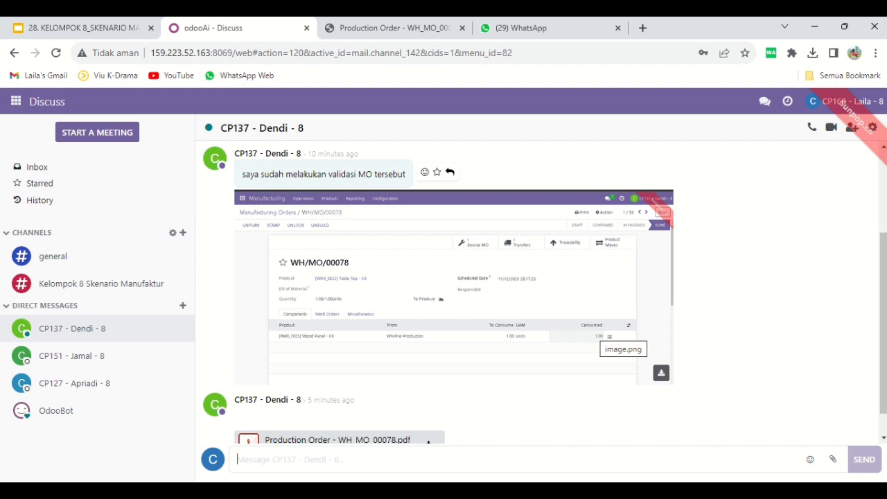
Step: Reply "terima kasih" in the direct message that contains the WH/MO/00078 production order PDF
type("terima kasih")
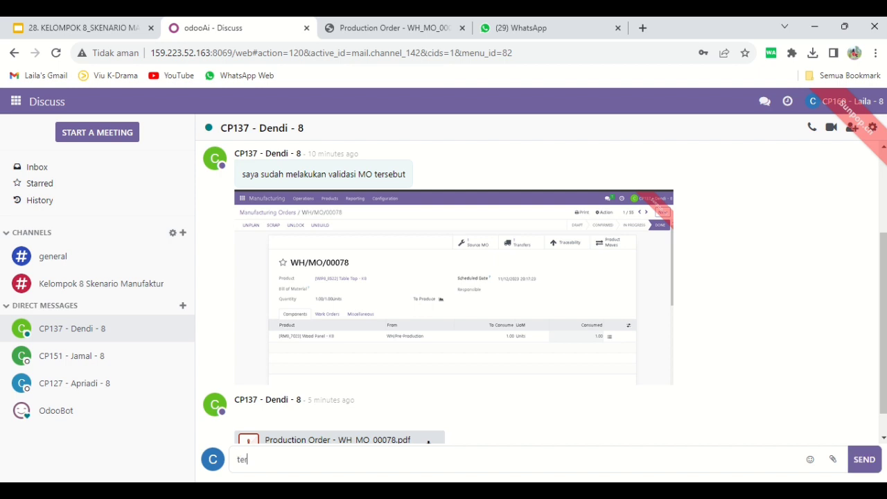
key("Return")
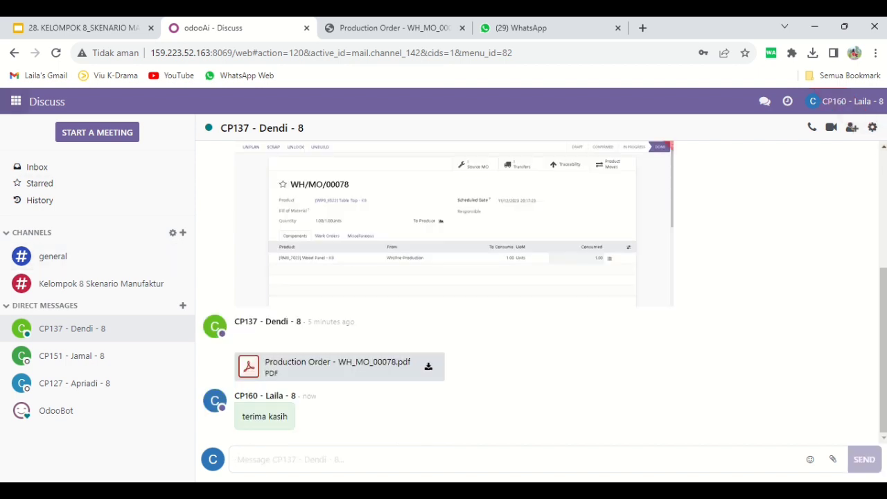
Step: List all manufacturing orders without the To Do filter, sorted by reference in descending order
left_click(15, 101)
left_click(41, 243)
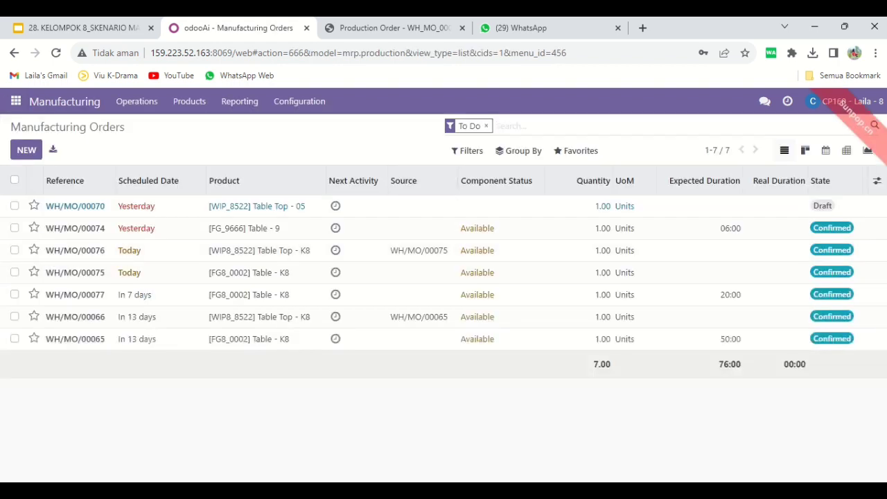
key("BackSpace")
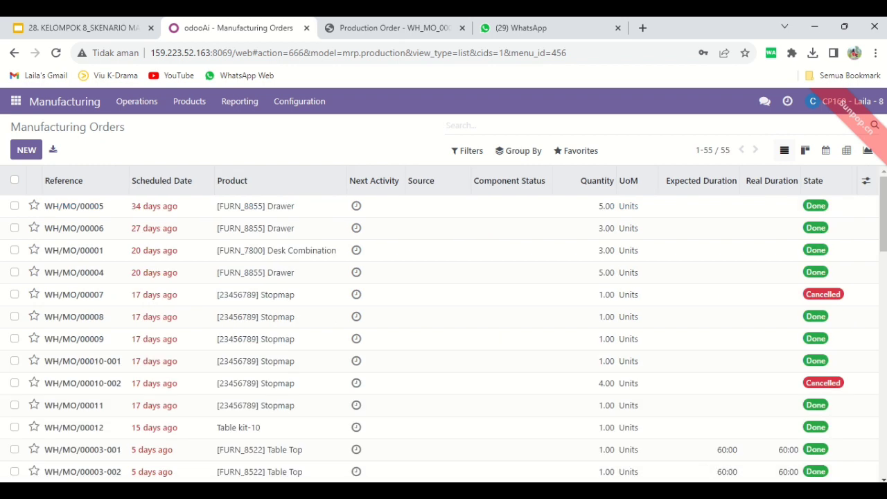
left_click(82, 180)
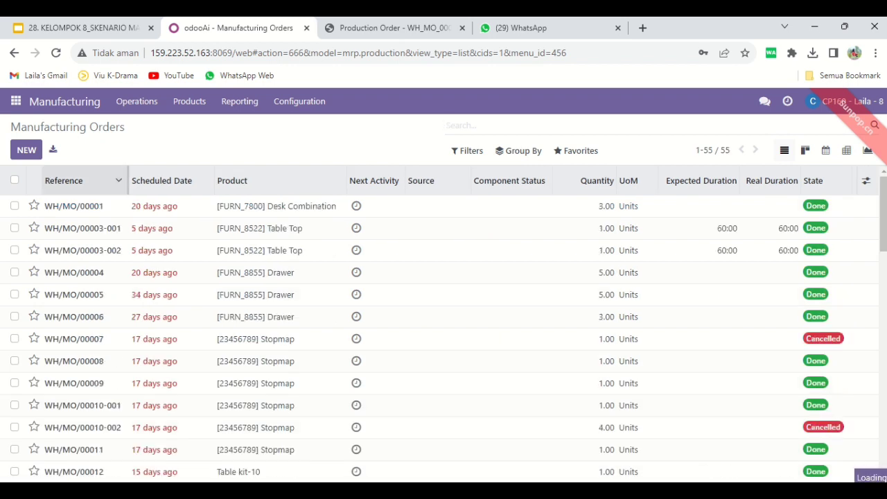
left_click(82, 181)
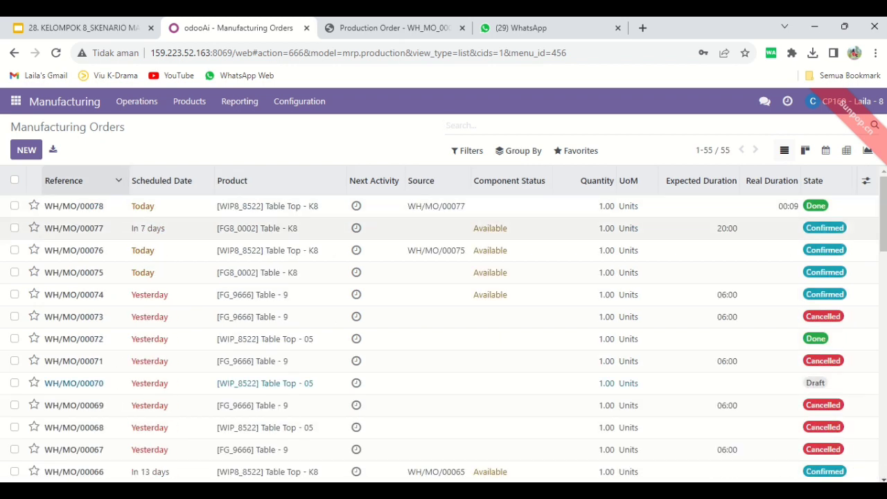
Step: Open manufacturing order WH/MO/00077 and print its Production Order
left_click(90, 228)
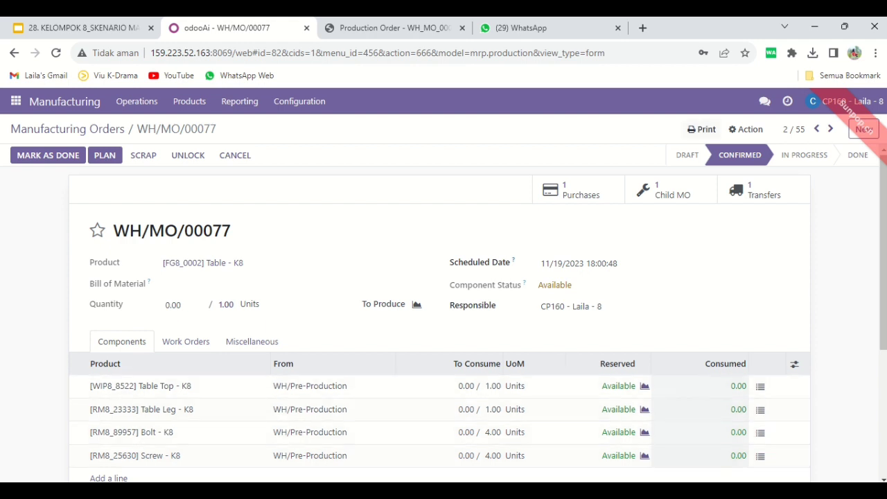
left_click(701, 129)
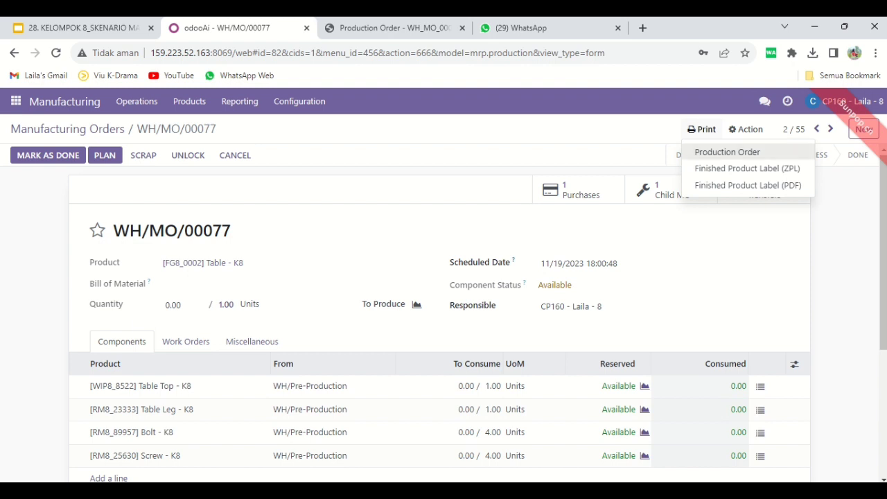
left_click(727, 152)
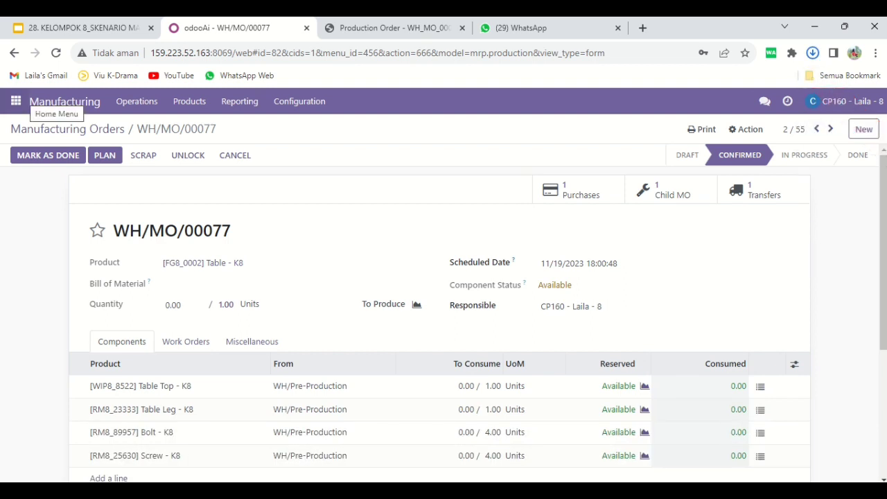
Step: Send the CP151 contact the direct message "Halo, tolong periksa pick component pada dokumen berikut :"
left_click(15, 101)
left_click(28, 127)
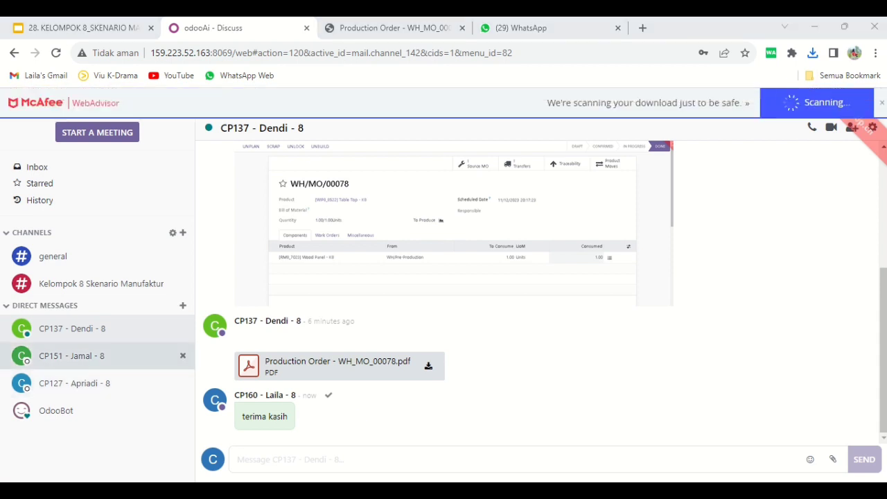
left_click(103, 355)
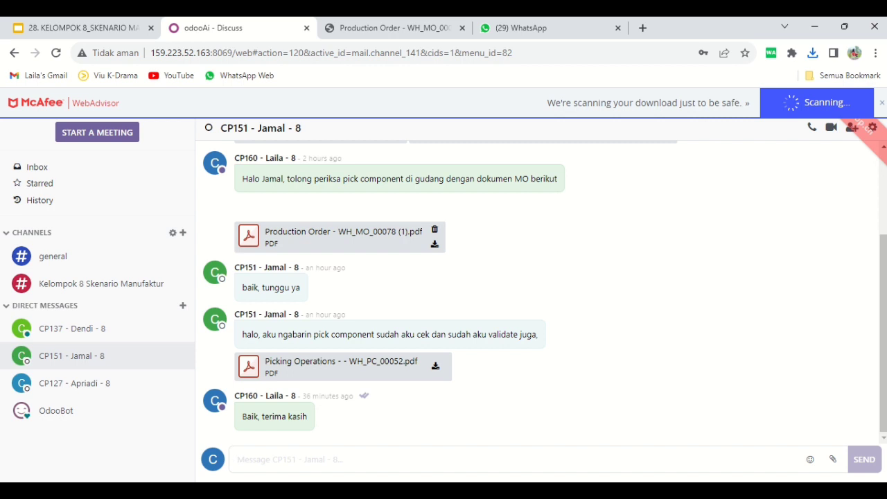
type("Halo")
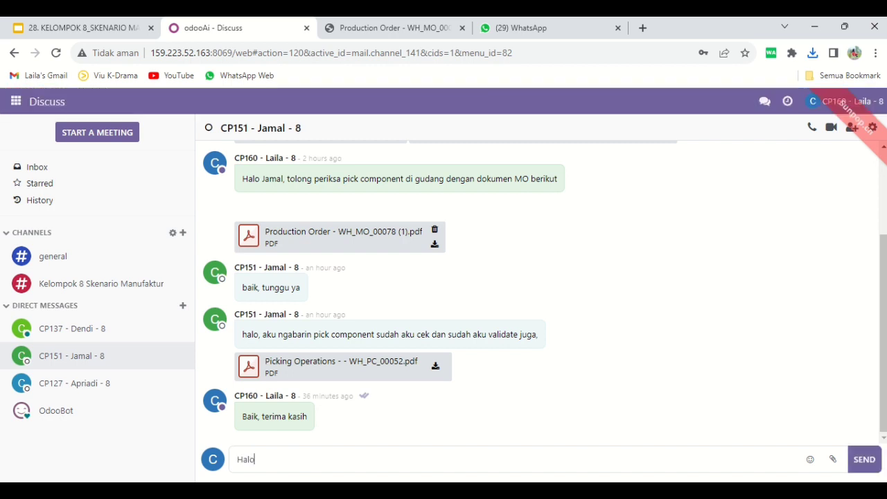
type(", tolong periksa pick co")
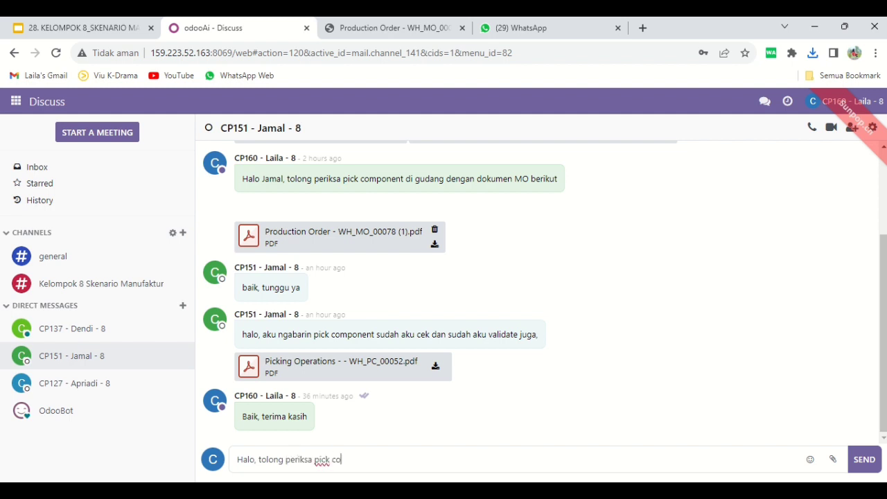
type("mponent pa")
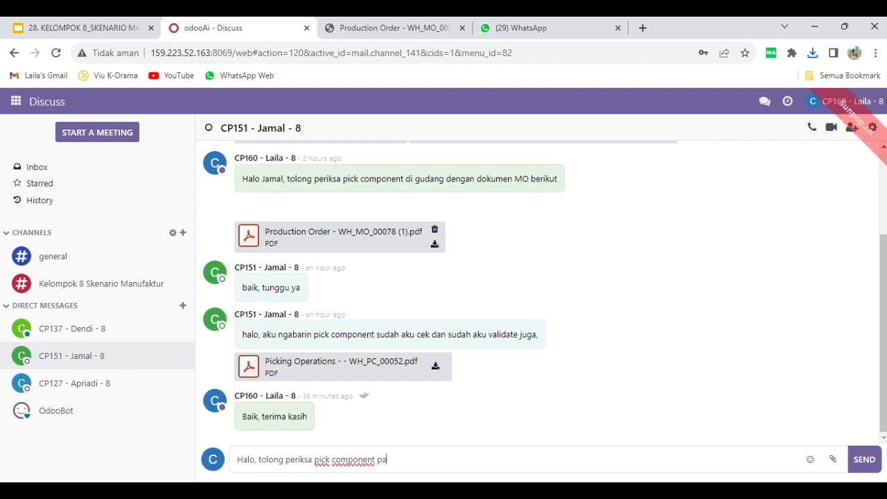
type("da dokumen berikut :")
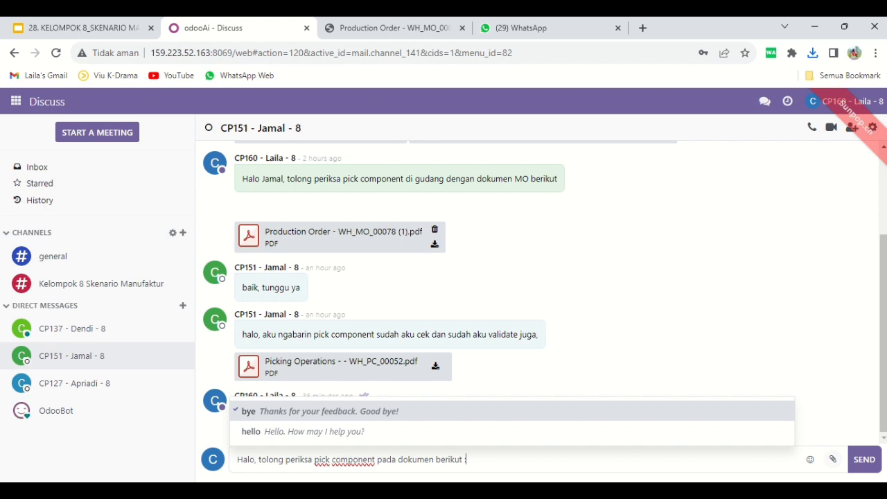
left_click(864, 459)
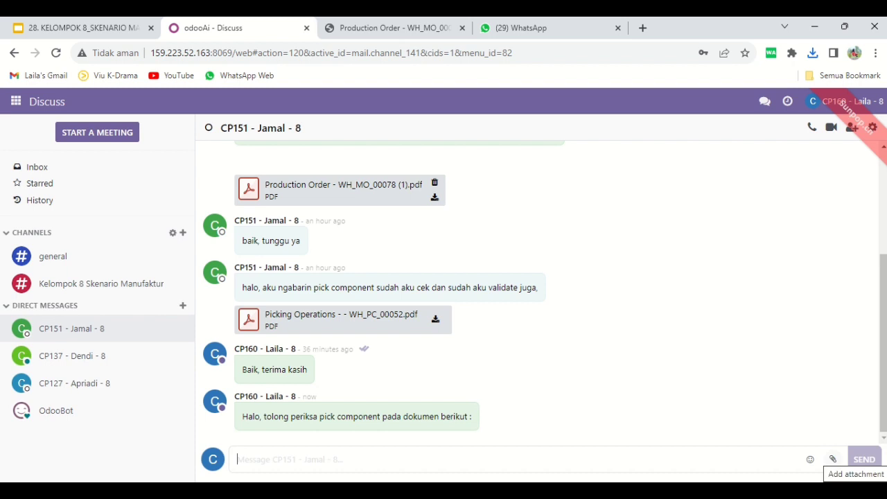
Step: Attach "Production Order - WH_MO_00077 (1)" from Downloads to the CP151 chat and send it
left_click(832, 459)
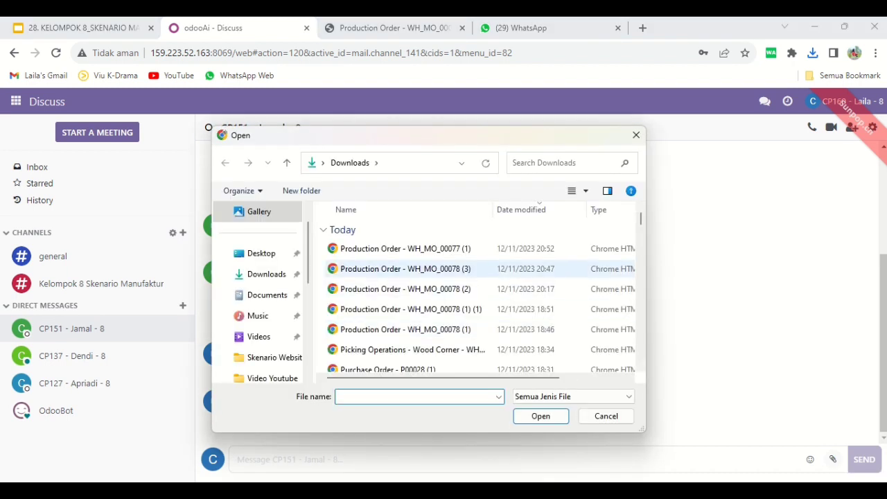
left_click(416, 249)
left_click(540, 415)
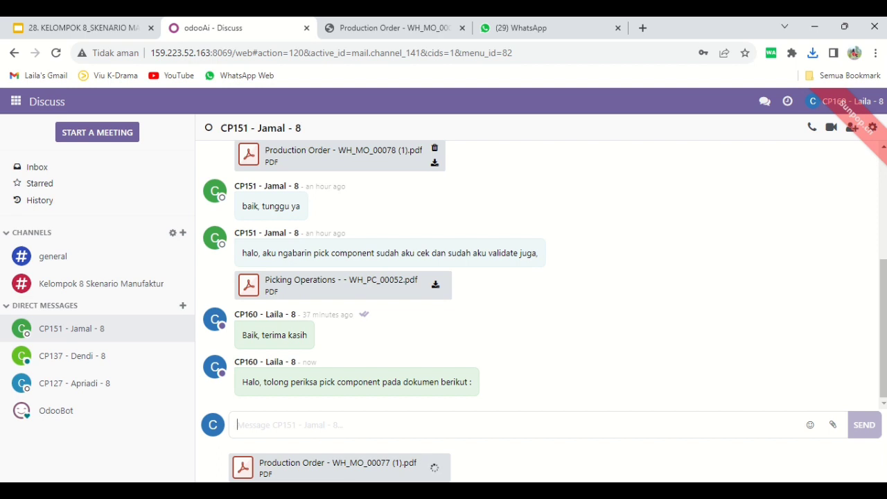
key("Return")
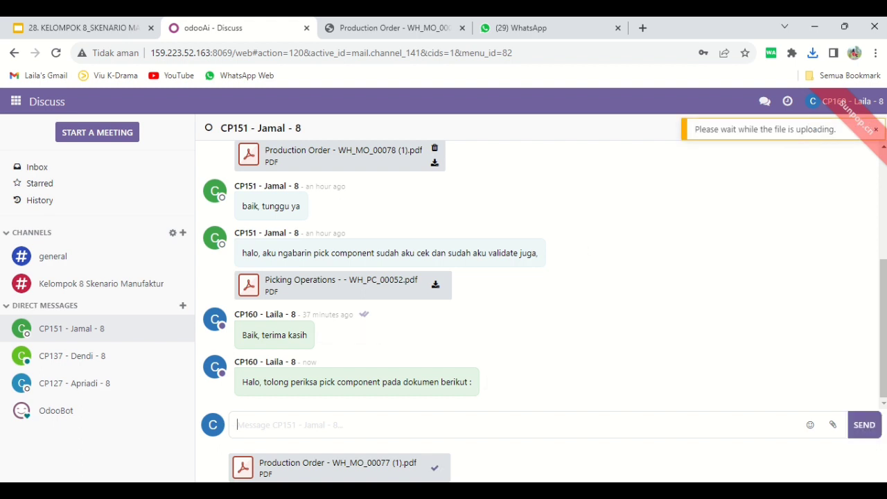
key("Return")
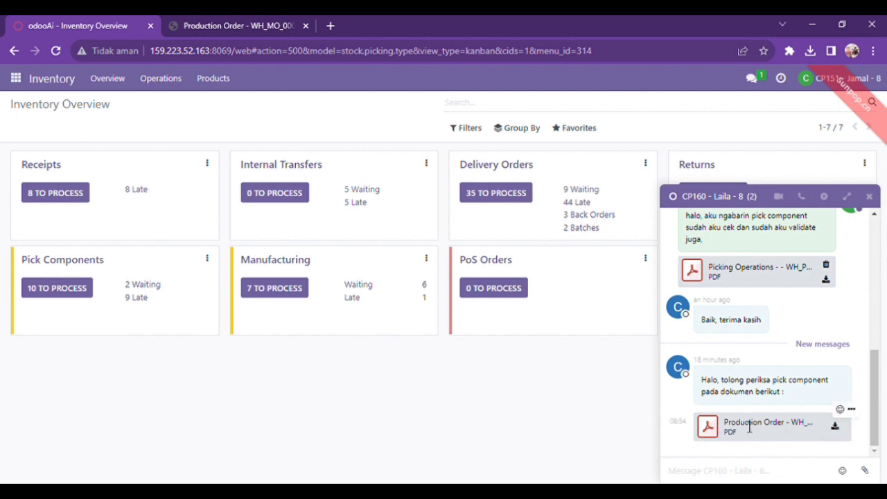
Step: Review the product, operations and components in the WH/MO/00077 production order PDF
left_click(232, 22)
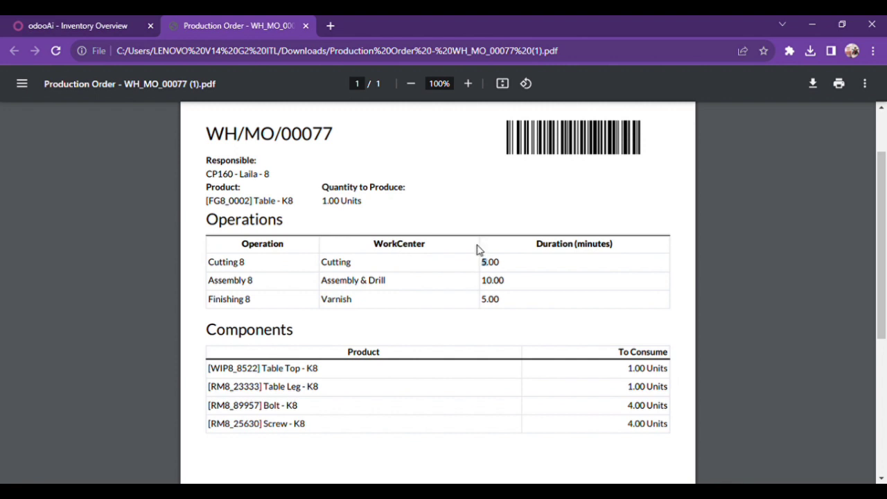
mouse_move(885, 287)
left_mouse_down()
mouse_move(885, 245)
mouse_move(885, 287)
left_mouse_up()
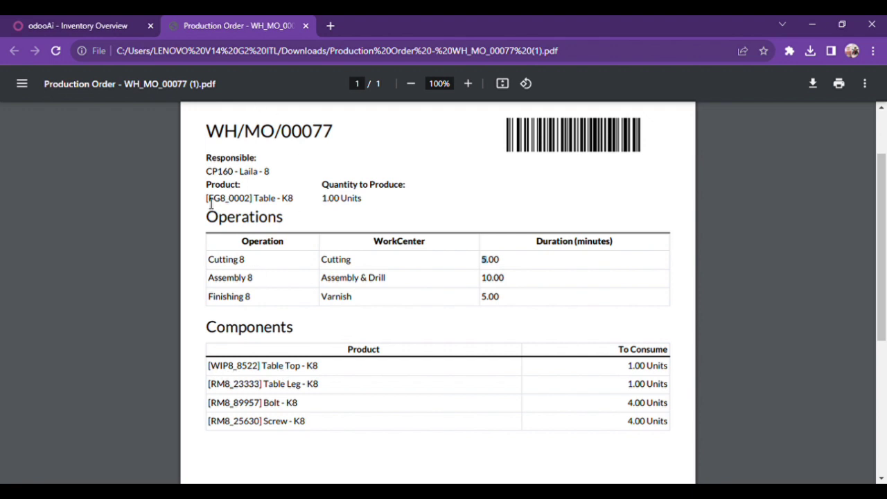
left_click_drag(207, 200, 303, 210)
left_click(303, 210)
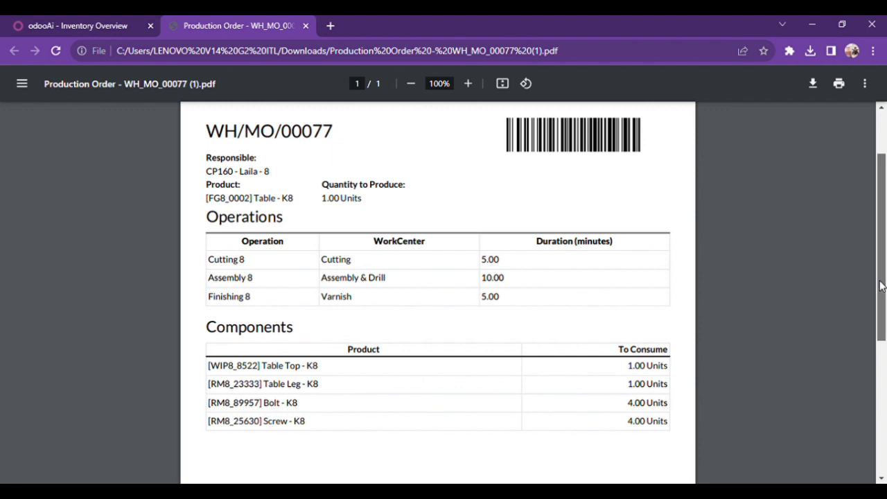
scroll(482, 163, "up", 2)
Step: Open the Pick Components transfers from the Inventory Overview and close the chat window
left_click(121, 21)
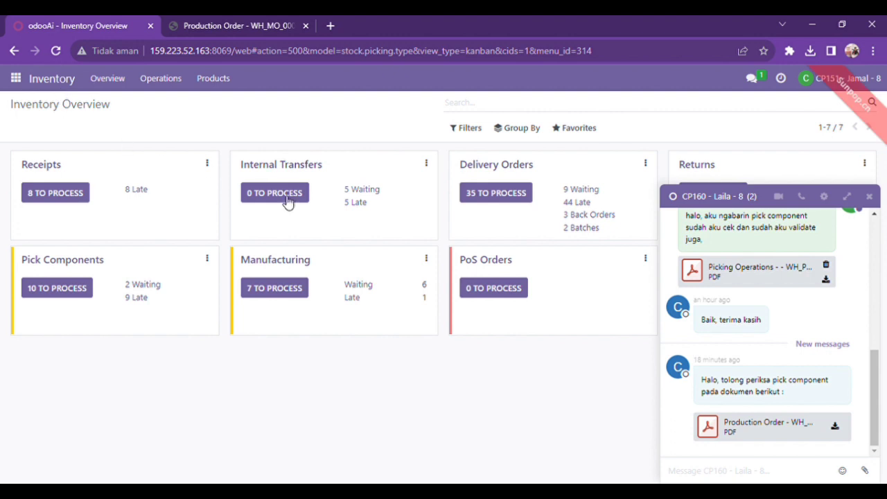
left_click(88, 267)
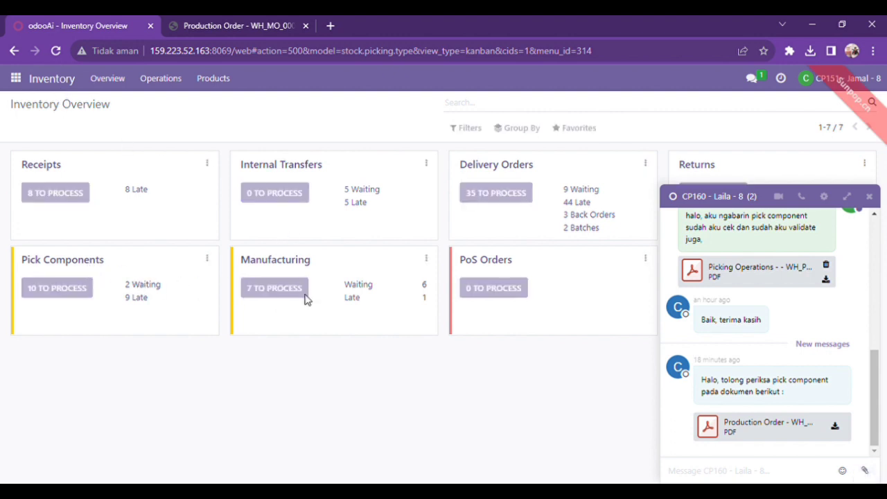
left_click(870, 198)
Step: Copy the reference WH/MO/00077 from the PDF and search the transfers for it without the Pick Components filter
left_click(234, 25)
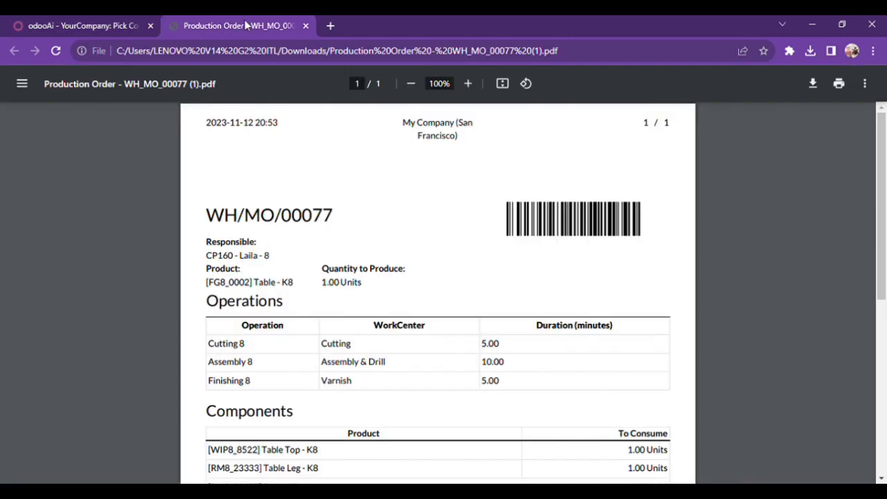
left_click_drag(208, 221, 387, 228)
key("ctrl+c")
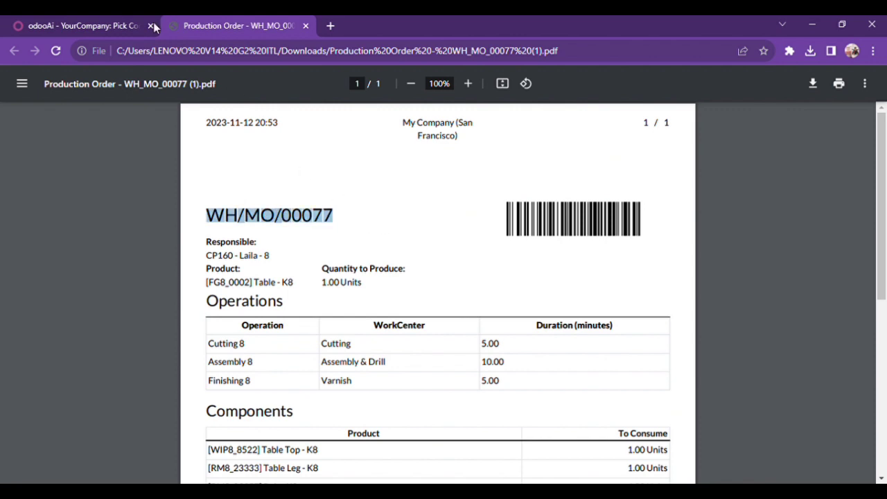
left_click(82, 26)
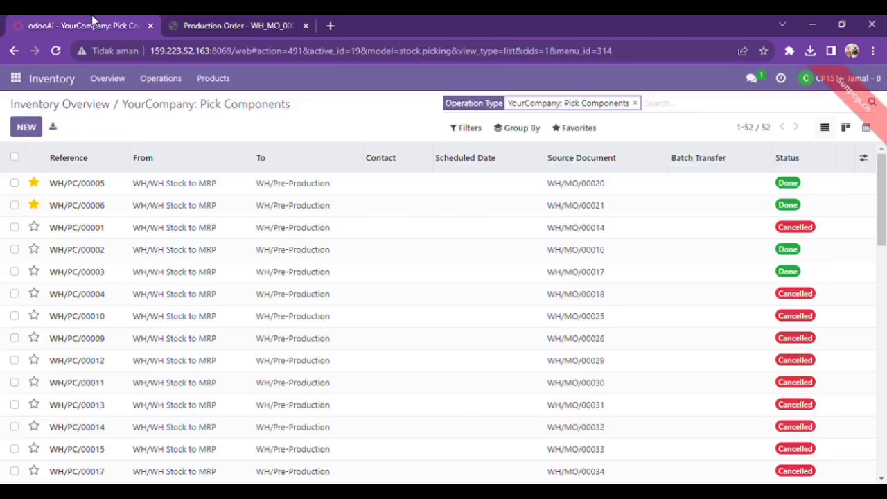
left_click(634, 103)
key("ctrl+v")
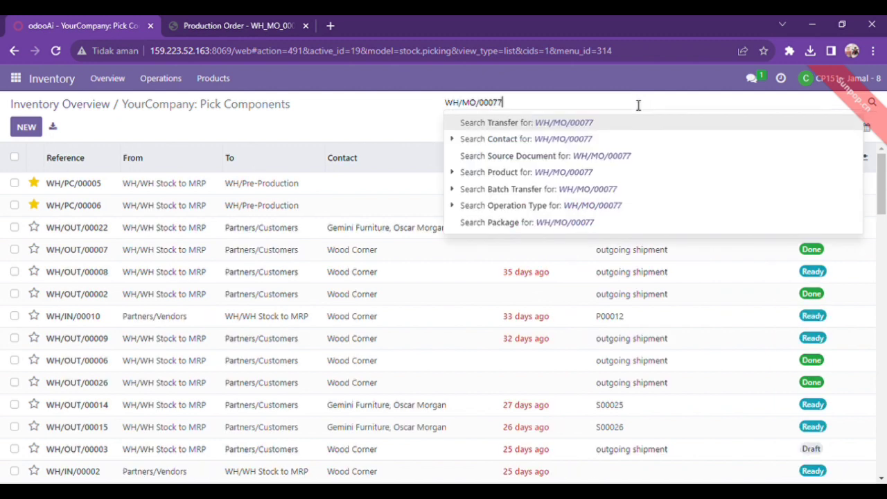
key("Return")
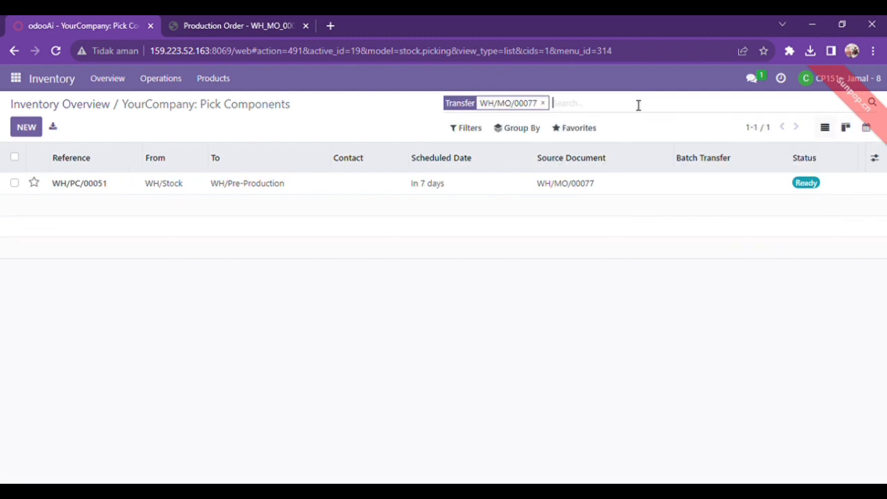
Step: Open transfer WH/PC/00051, fill in its done quantities with Set Quantities and validate it
left_click(450, 192)
mouse_move(886, 226)
left_mouse_down()
mouse_move(886, 242)
mouse_move(882, 220)
left_mouse_up()
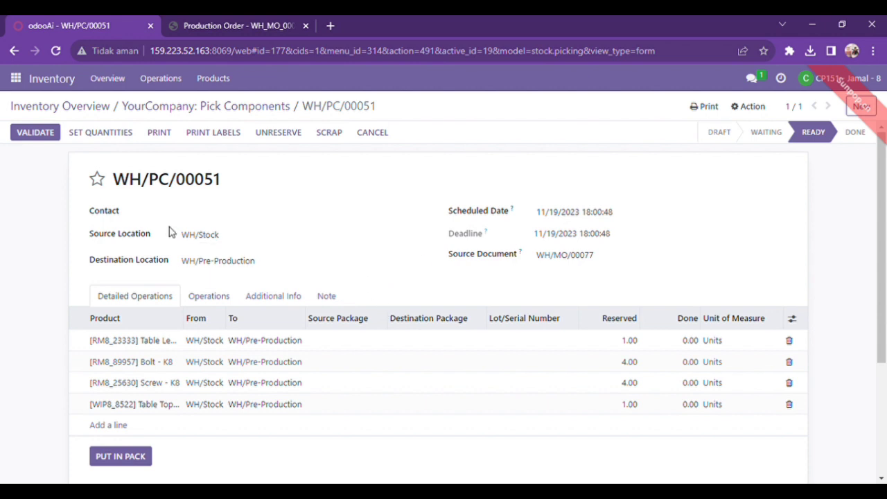
left_click(113, 144)
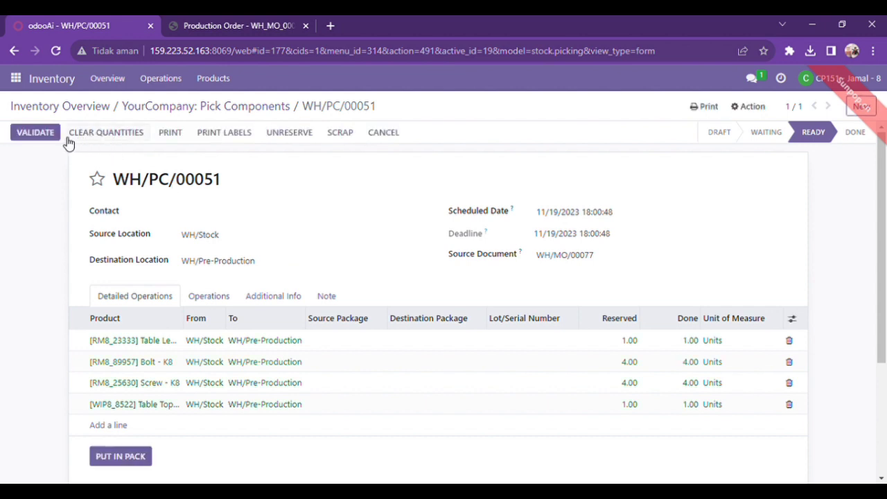
left_click(39, 135)
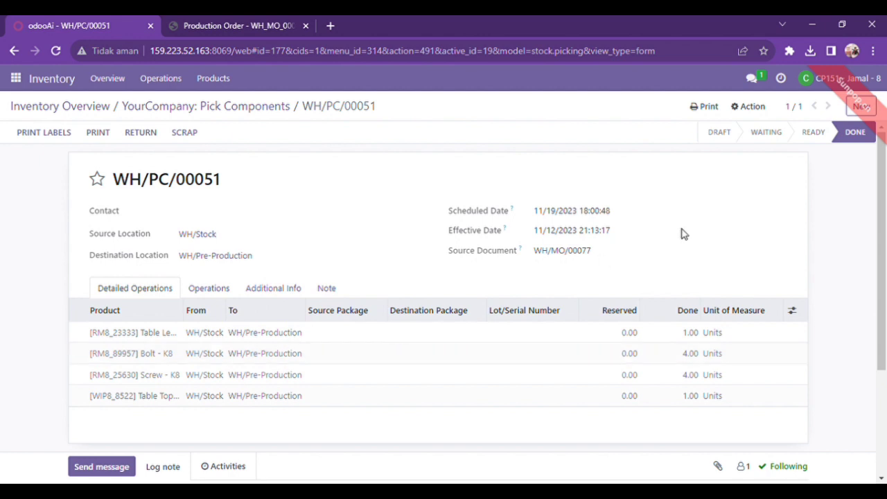
Step: Print the Picking Operations report of WH/PC/00051 and open the Discuss chat with the Admin Manufacture colleague
left_click(706, 108)
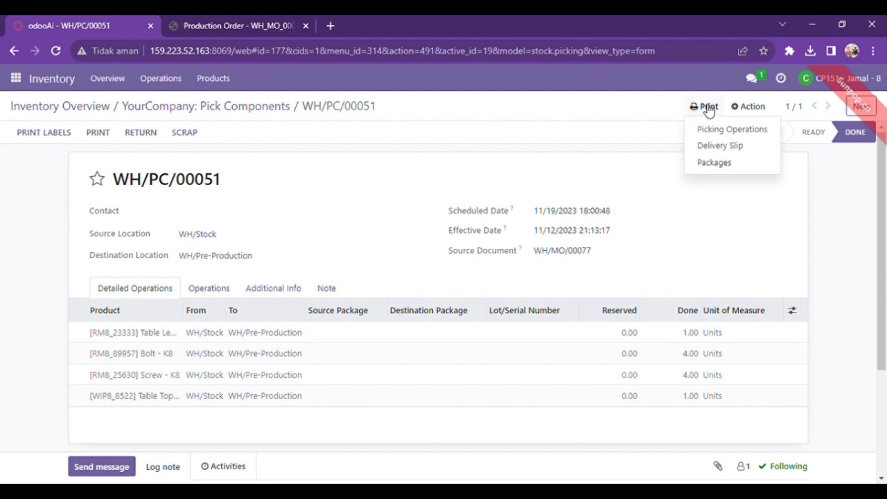
left_click(705, 129)
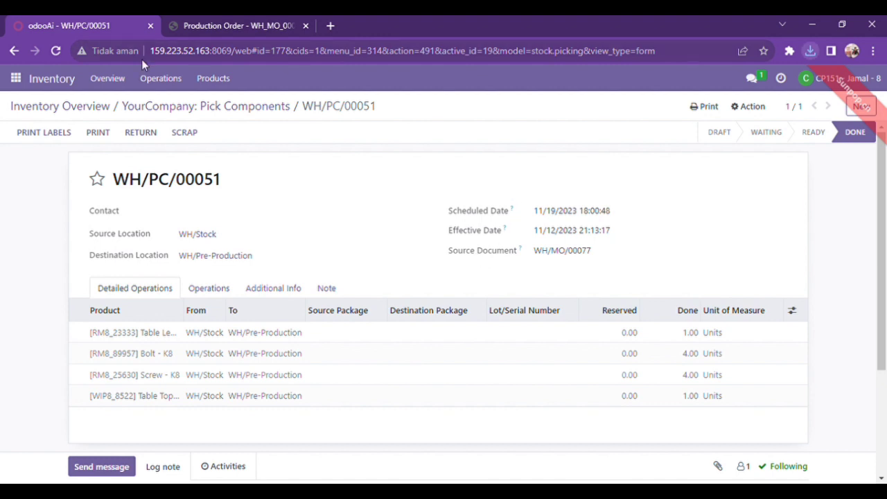
left_click(27, 82)
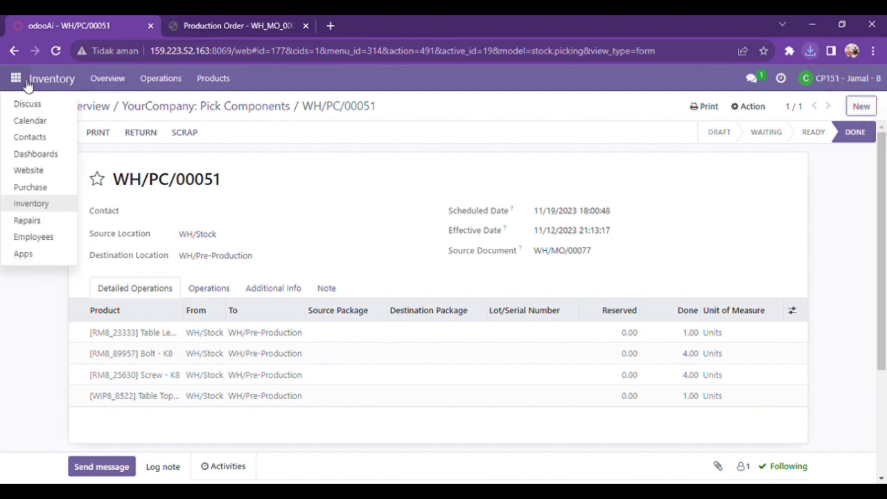
left_click(28, 104)
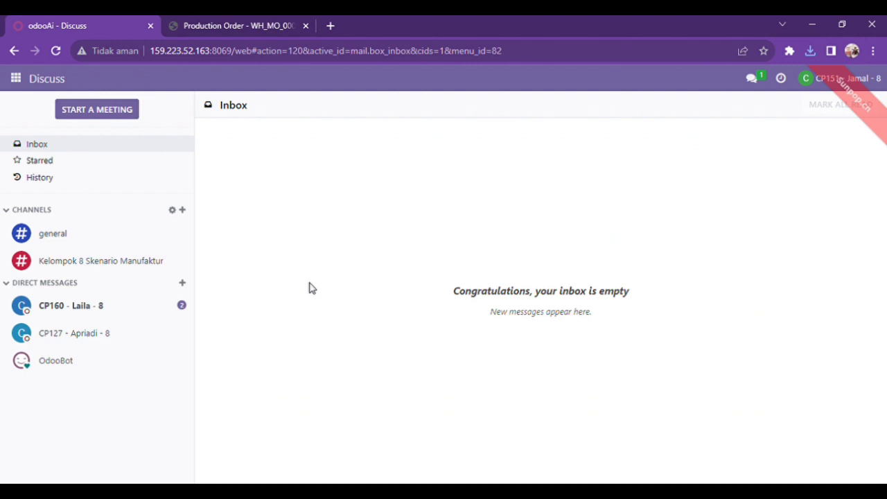
left_click(115, 318)
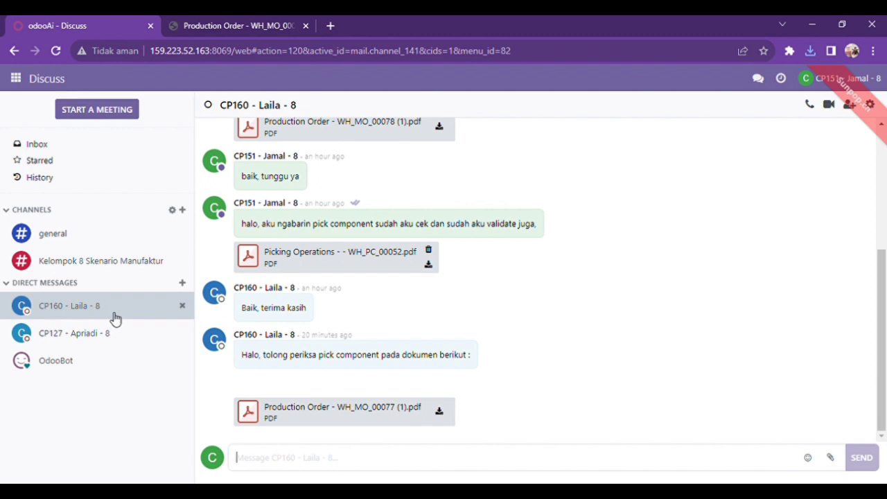
Step: Greet the colleague by name, write "produknya udah dikirim dan ini buktinya", attach the WH_PC_00051 Picking Operations PDF and send it
type("Ha")
key("BackSpace")
key("BackSpace")
type("Iya laila, produ")
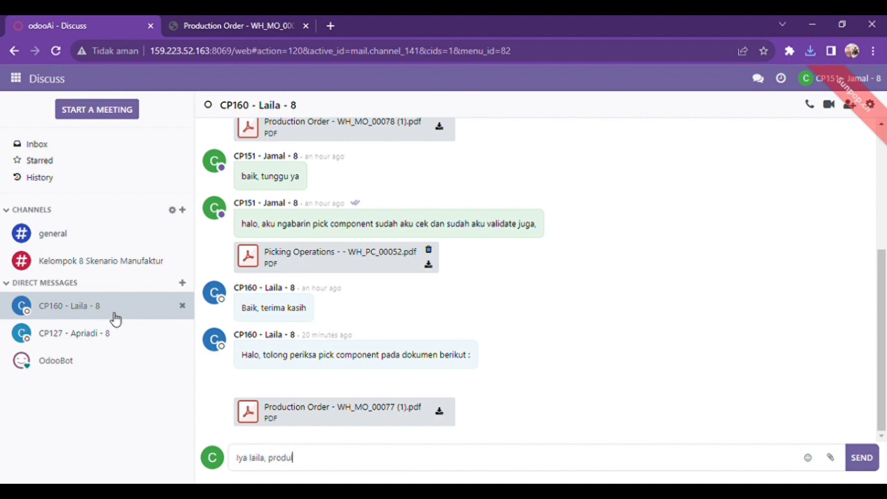
type("knya udah dikirim")
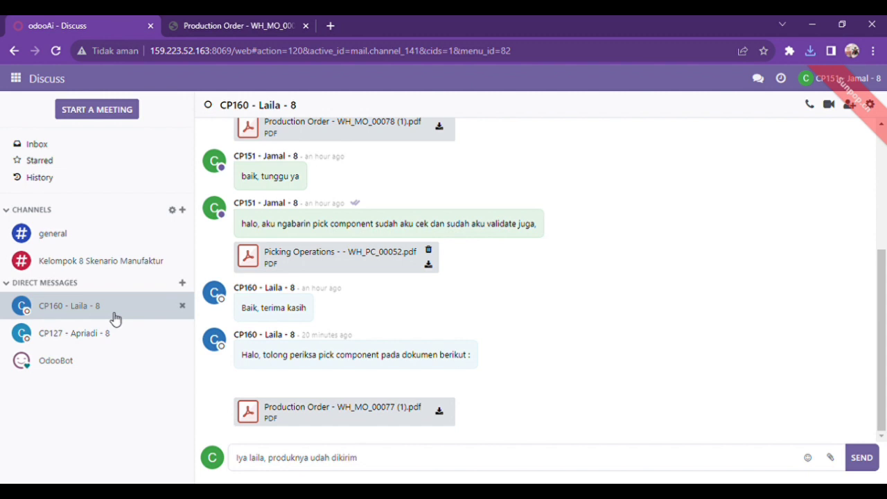
type("  dan ini buktinya")
left_click(837, 458)
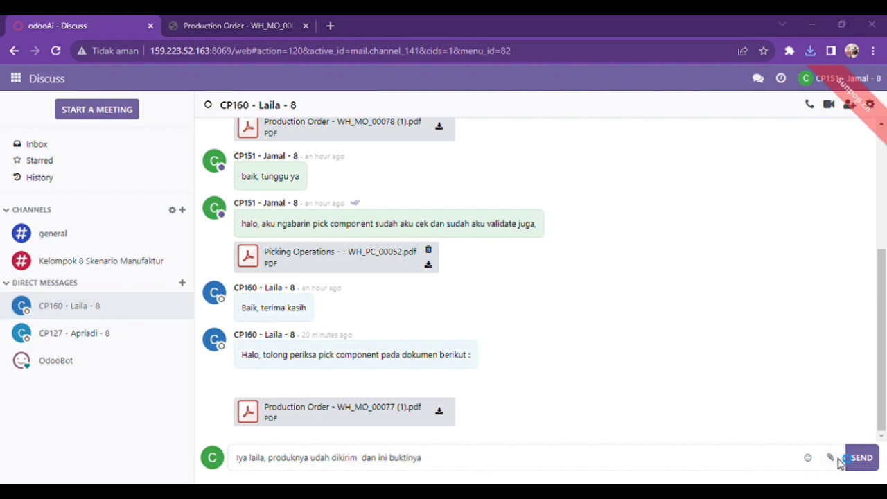
double_click(288, 230)
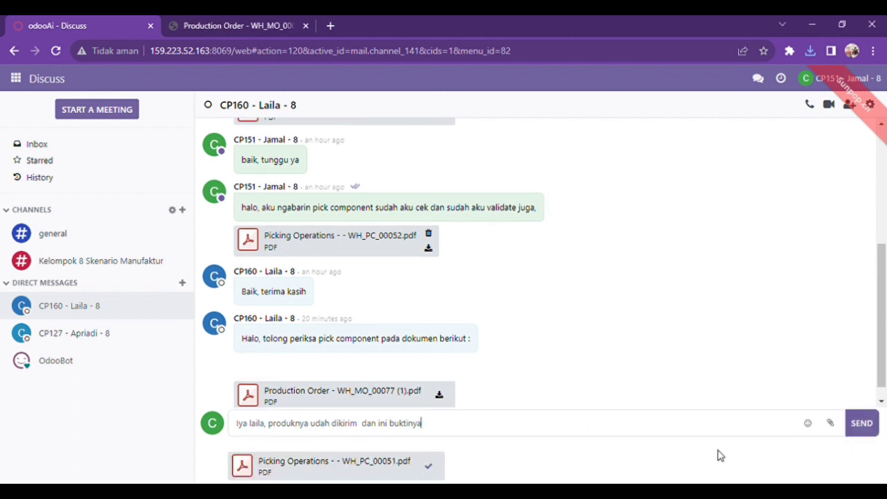
left_click(861, 430)
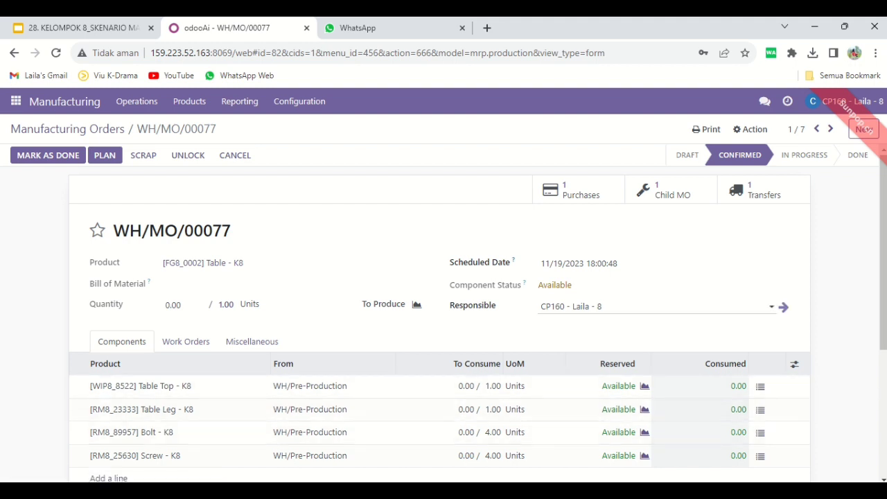
Step: Read the Supervisor Inventory colleague's reply, reload manufacturing order WH/MO/00077 and close the chat window
left_click(765, 102)
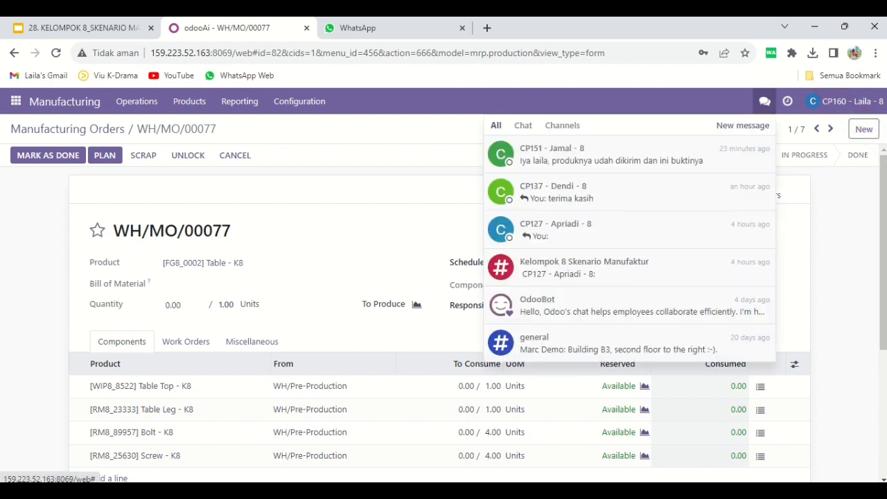
left_click(623, 154)
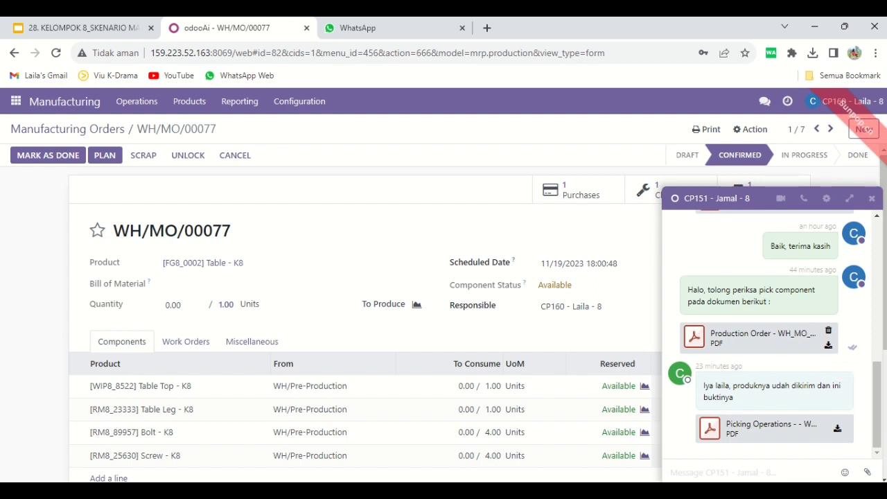
left_click(440, 52)
key("Return")
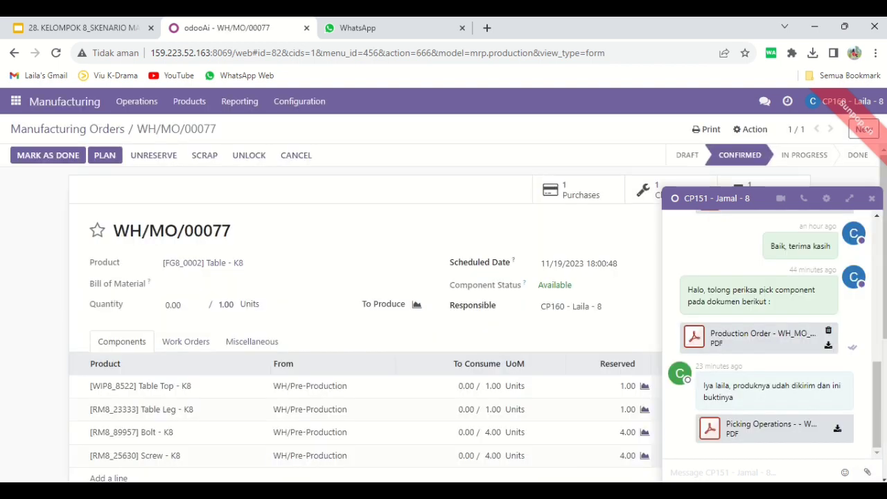
left_click(872, 198)
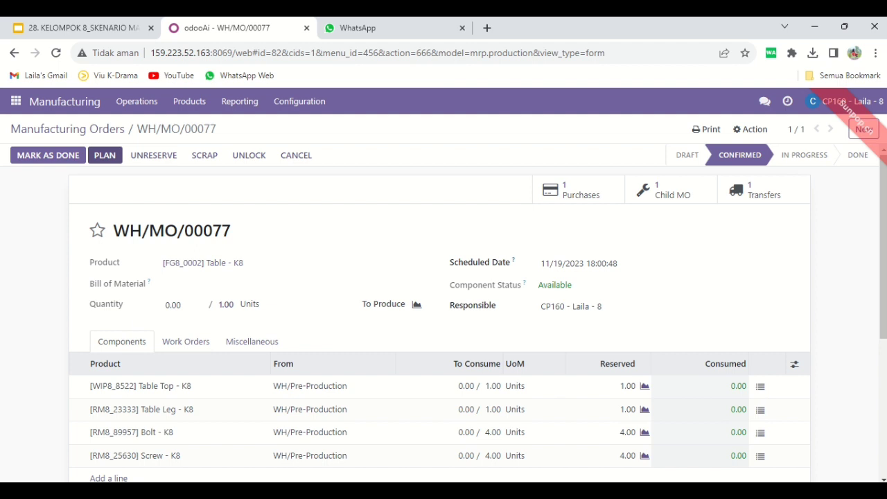
Step: Plan manufacturing order WH/MO/00077, then start and complete its Cutting 8 work order
left_click(105, 155)
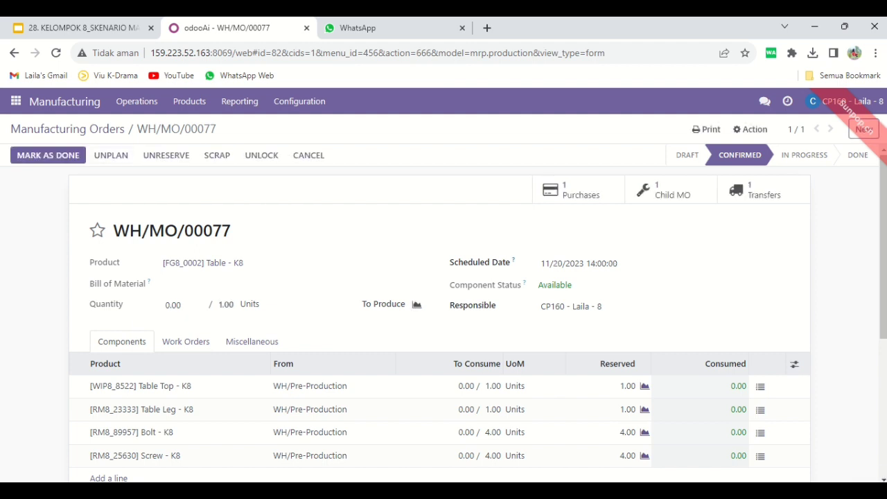
left_click(186, 342)
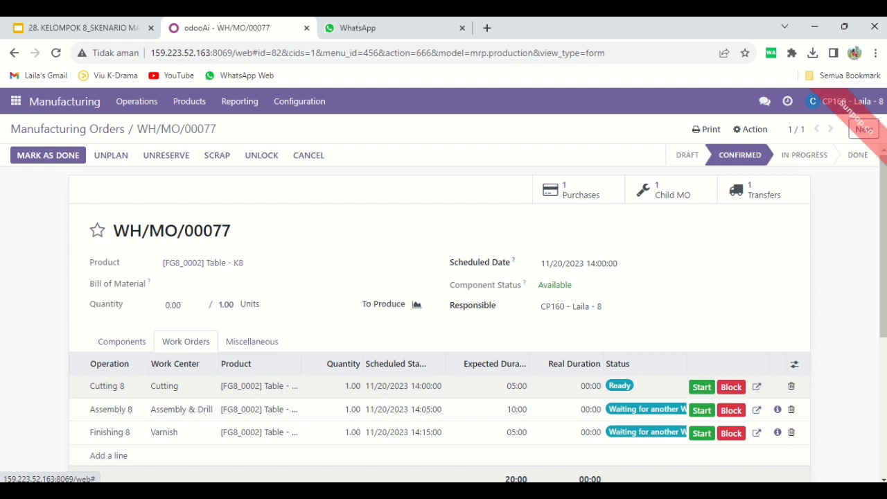
left_click(702, 386)
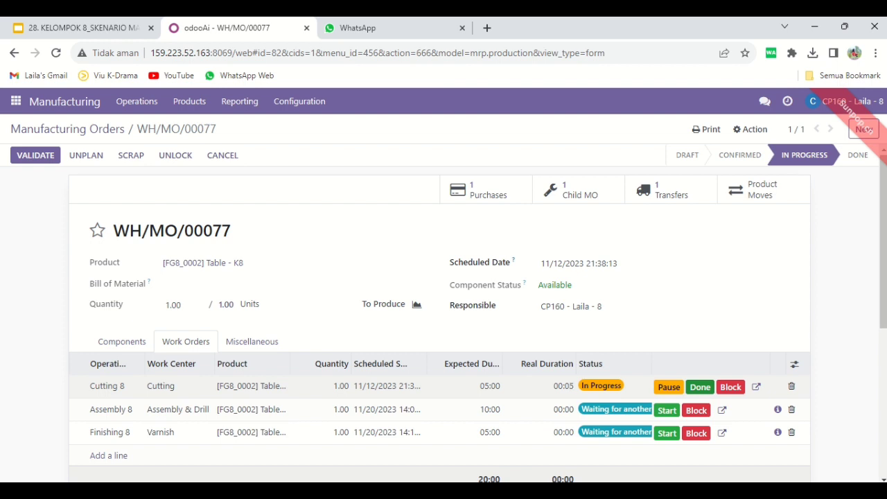
left_click(700, 386)
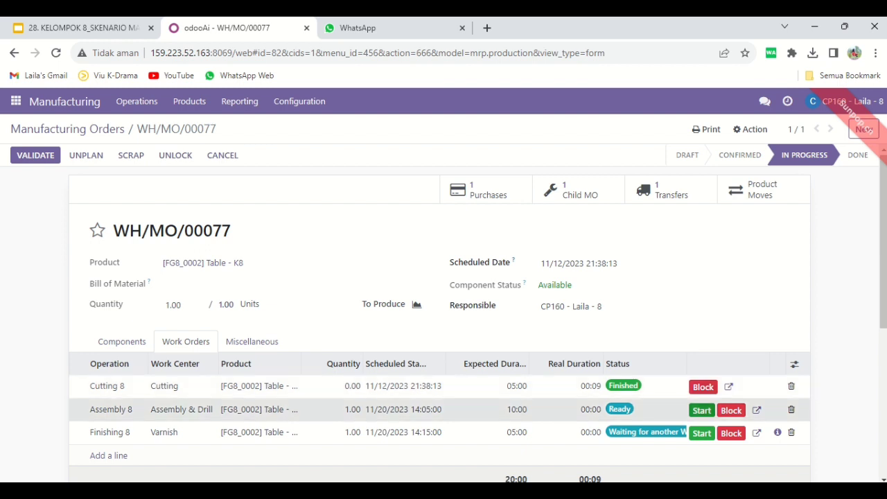
Step: Start and complete the Assembly 8 and Finishing 8 work orders of WH/MO/00077
left_click(702, 410)
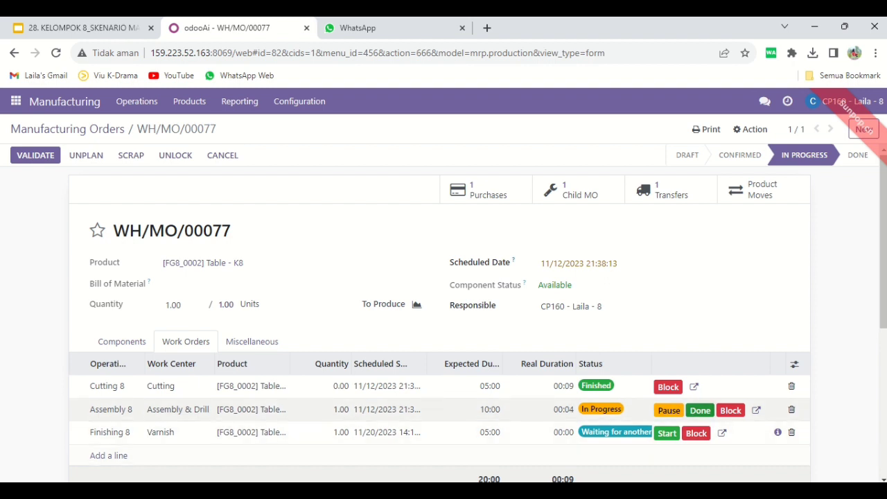
left_click(700, 411)
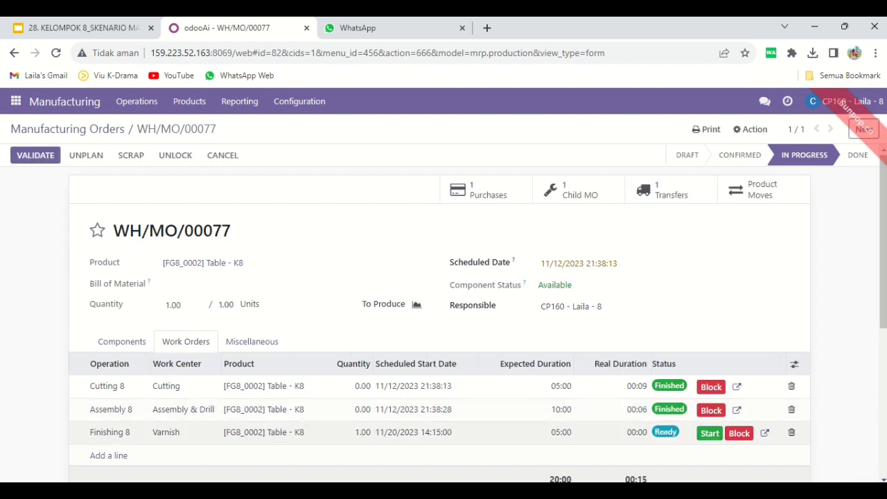
left_click(709, 433)
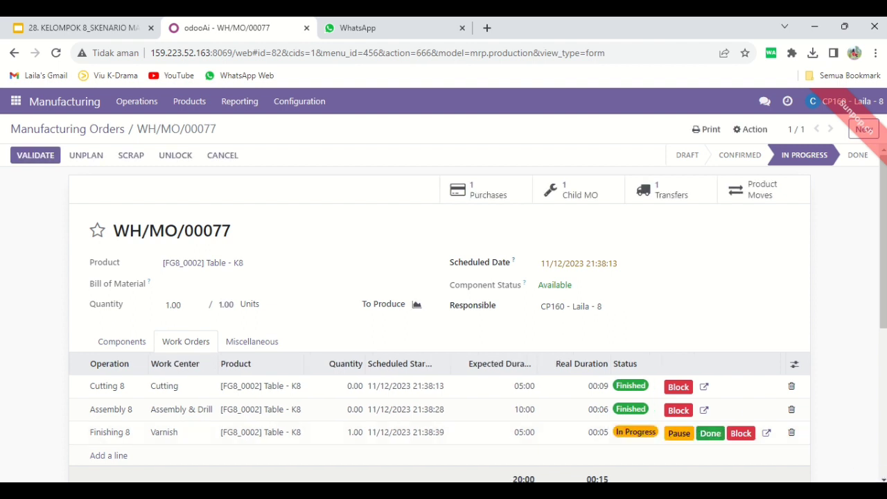
left_click(709, 433)
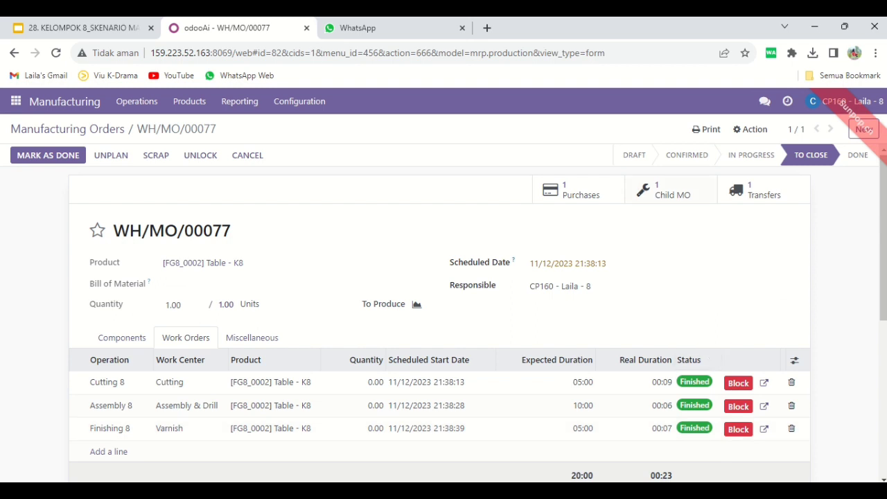
Step: Print the Production Order PDF of WH/MO/00077 and open the Discuss chat with the Supervisor Manufacture colleague
left_click(706, 129)
left_click(731, 152)
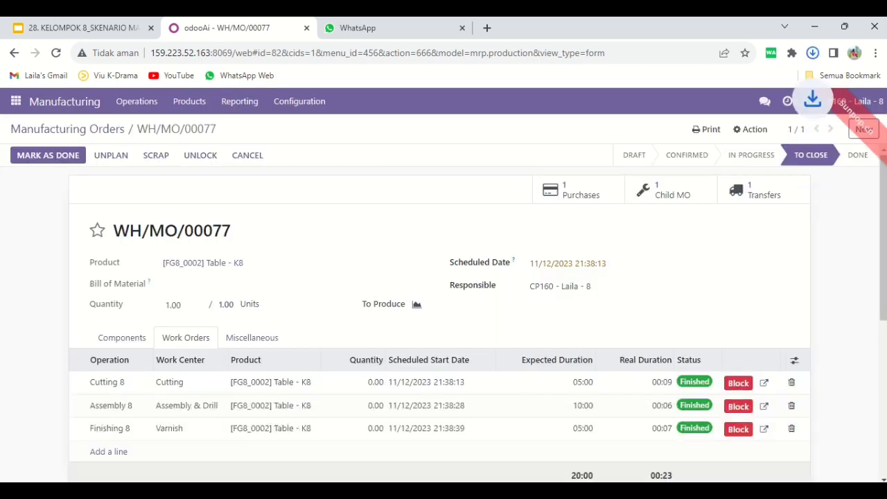
mouse_move(732, 152)
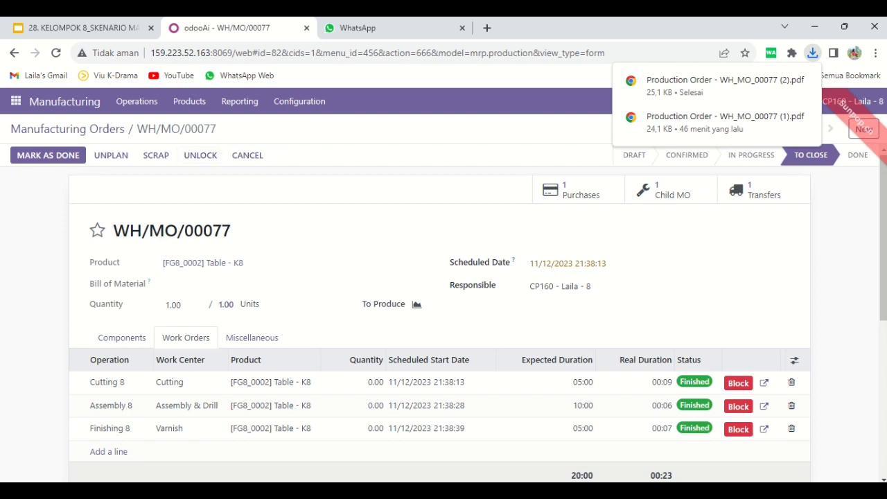
left_click(16, 101)
left_click(28, 126)
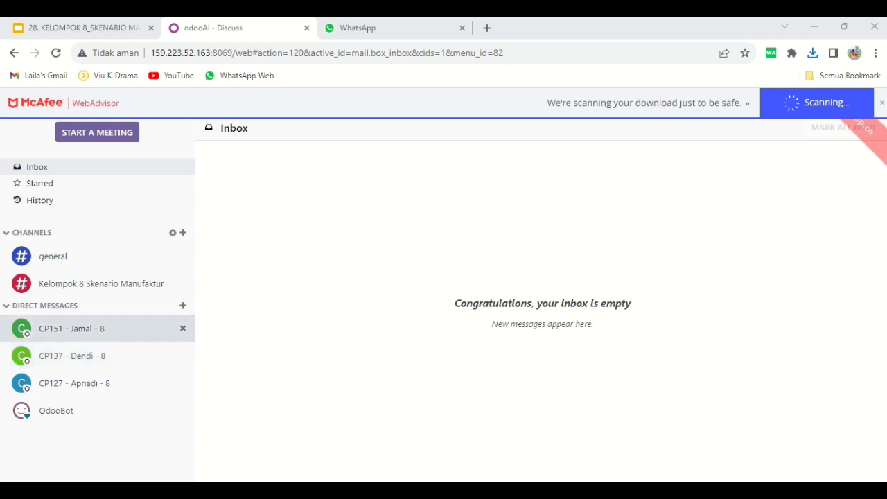
left_click(72, 356)
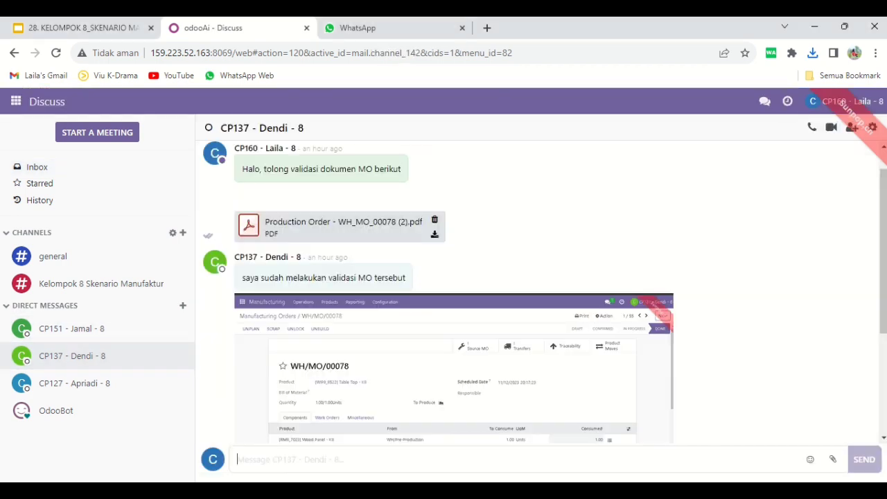
Step: Send the Supervisor Manufacture colleague the message "Halo, tolong validasi dokumen berikut"
type("Halo, tolong")
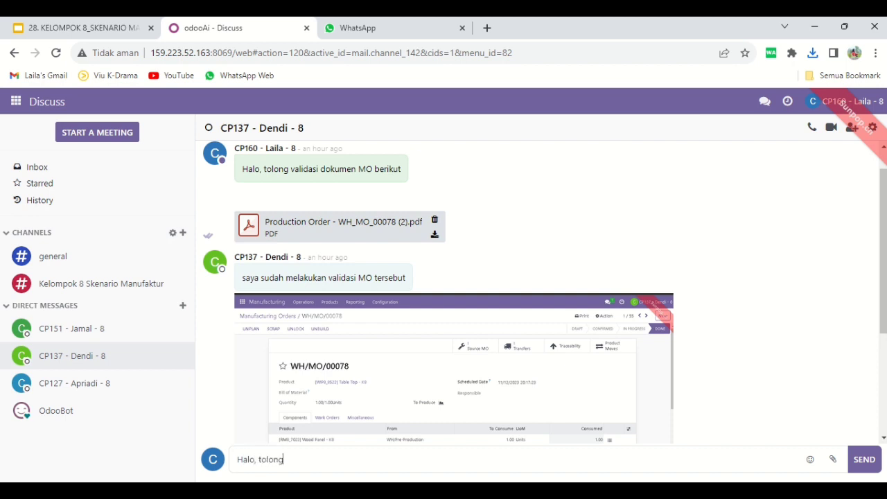
type(" validasi dokumen berik")
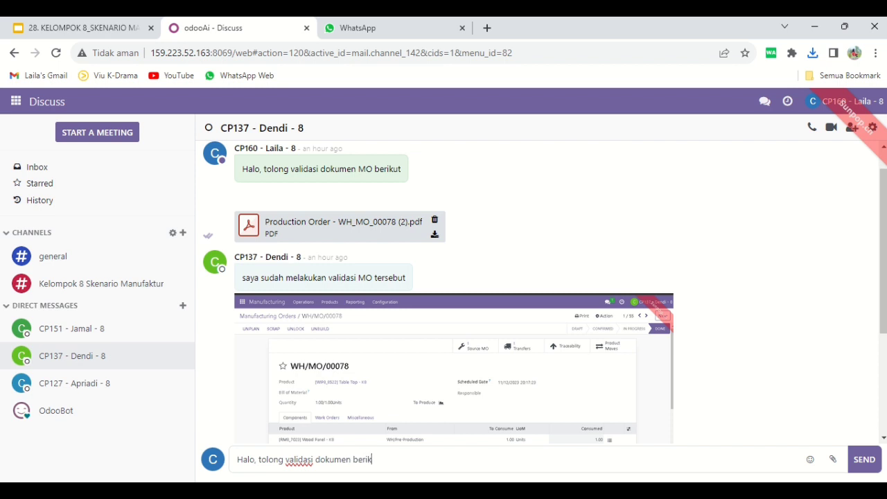
type("ut")
key("Return")
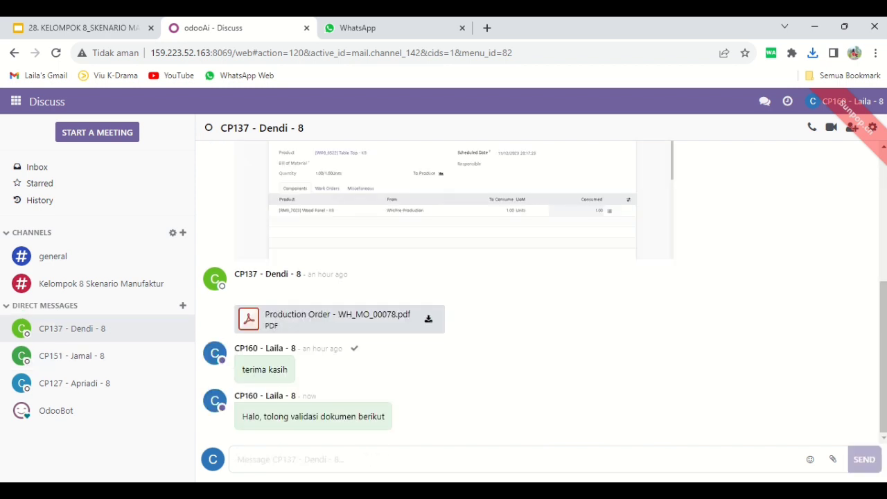
Step: Attach "Production Order - WH_MO_00077 (2)" from the Downloads folder to the chat and send it
left_click(833, 460)
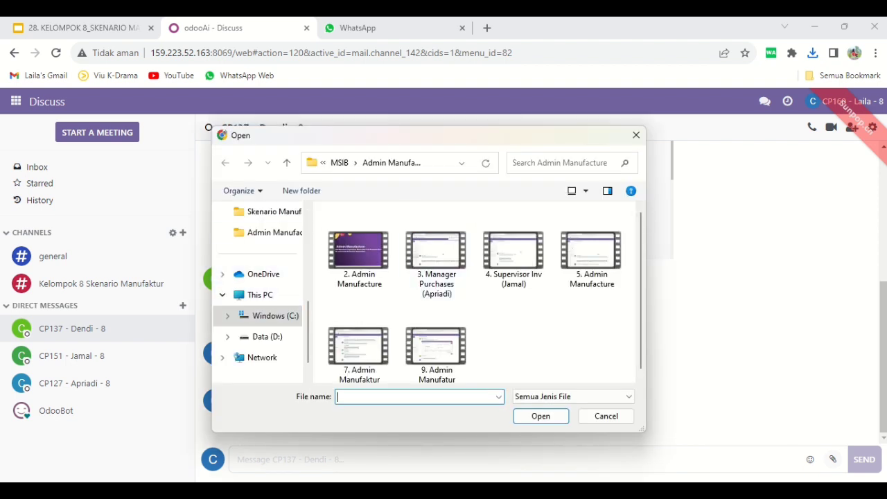
scroll(260, 232, "up", 2)
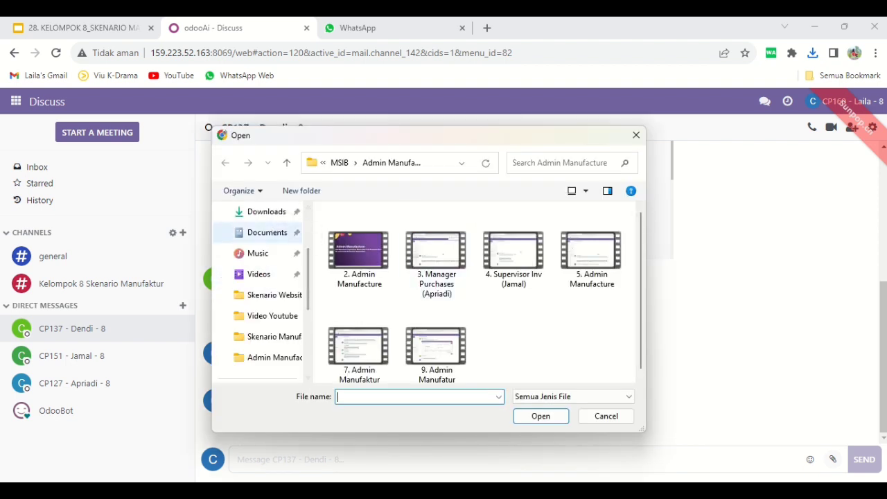
left_click(266, 212)
left_click(405, 248)
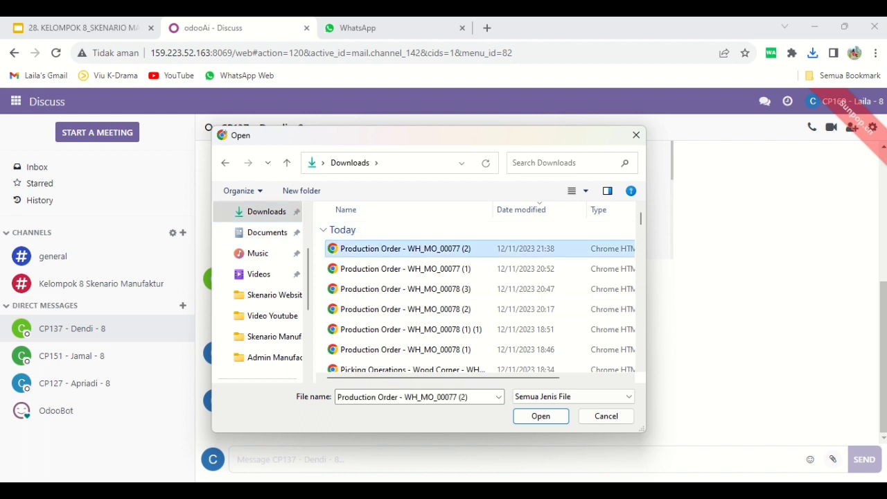
left_click(540, 416)
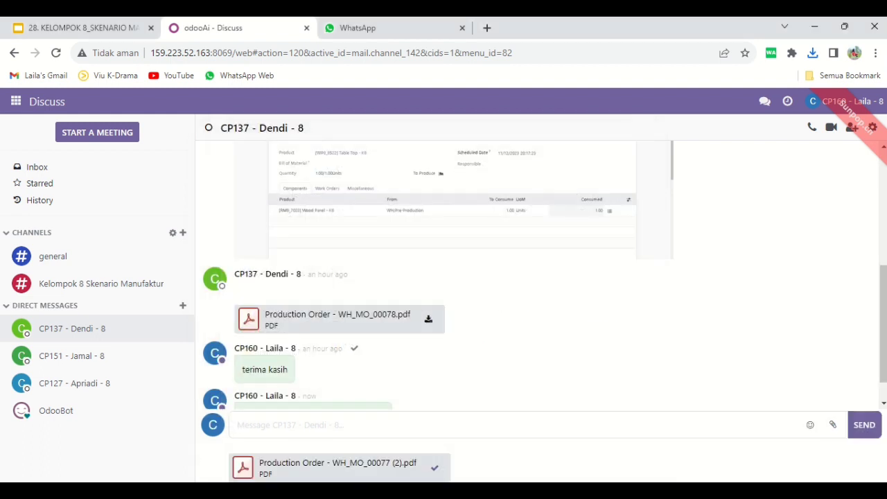
left_click(864, 425)
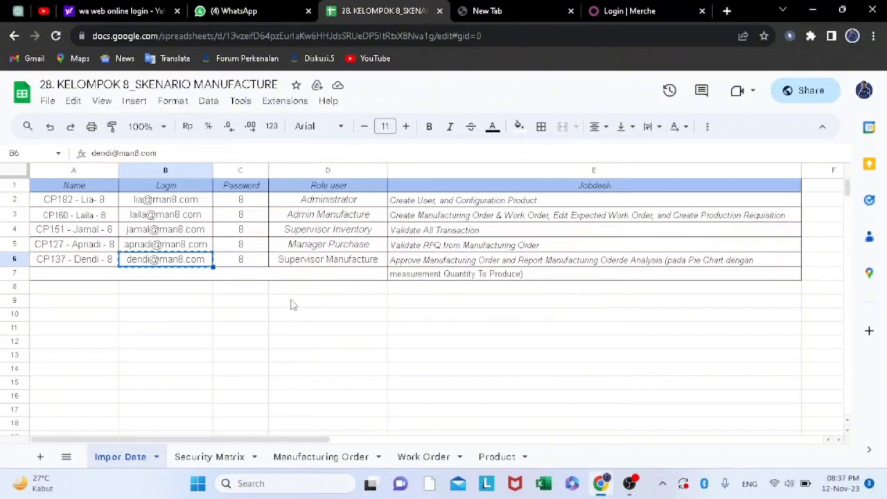
Step: Copy the Supervisor Manufacture login from the user sheet and sign in to Odoo with it and the account password
right_click(196, 264)
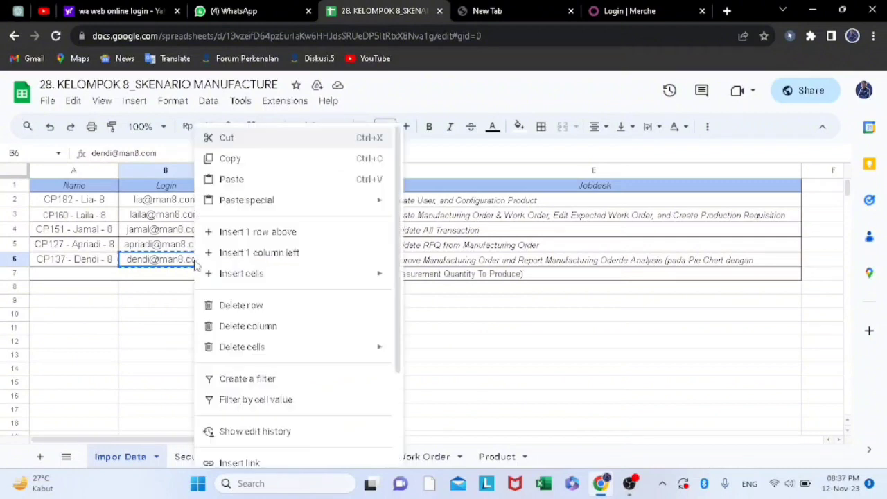
left_click(236, 165)
mouse_move(173, 224)
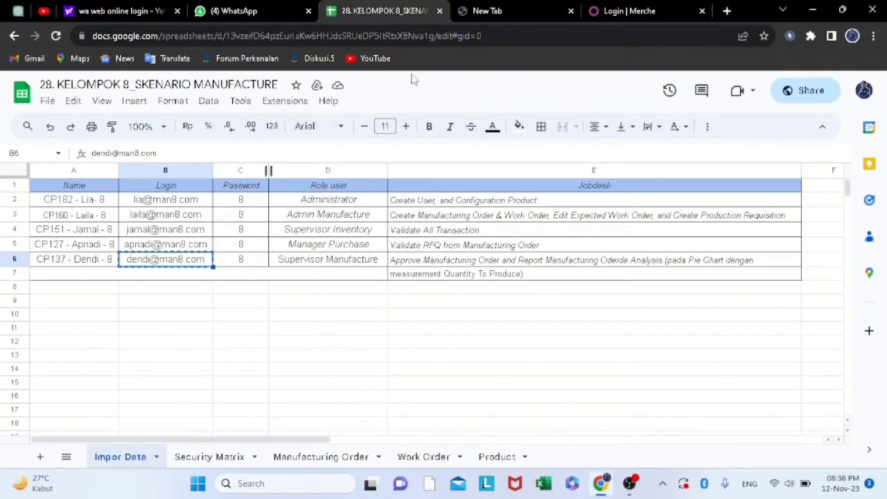
left_click(603, 11)
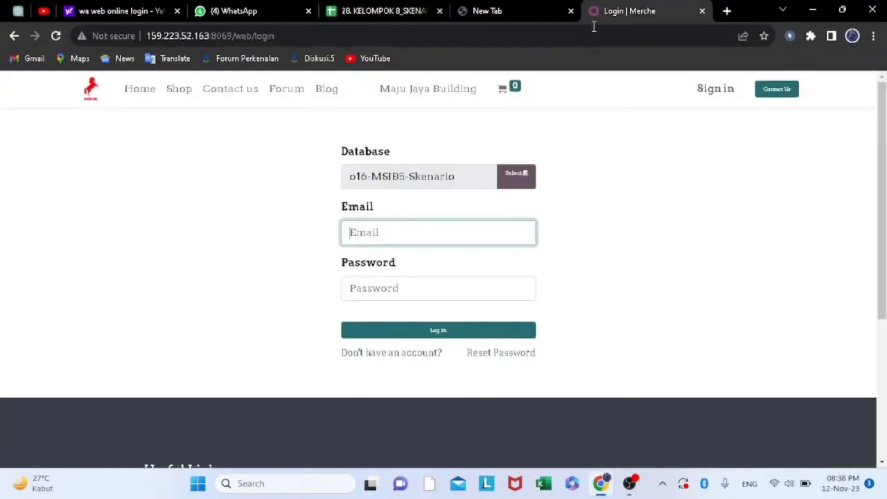
right_click(373, 237)
left_click(392, 330)
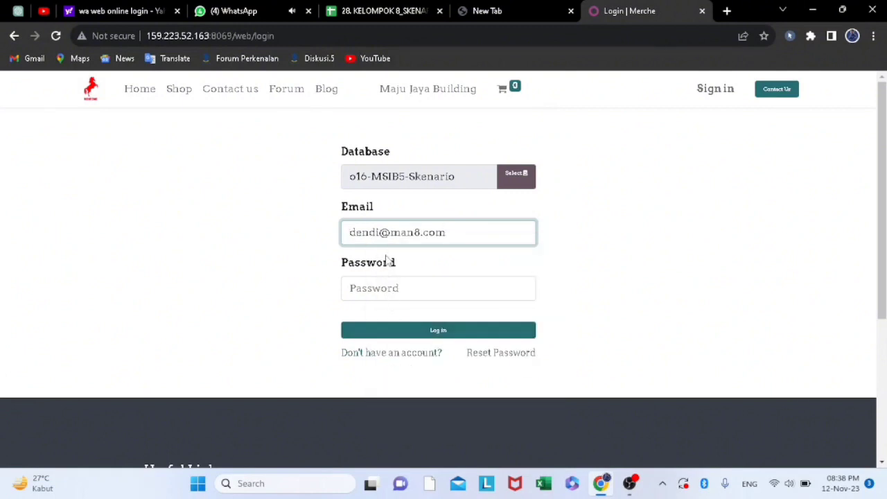
left_click(372, 291)
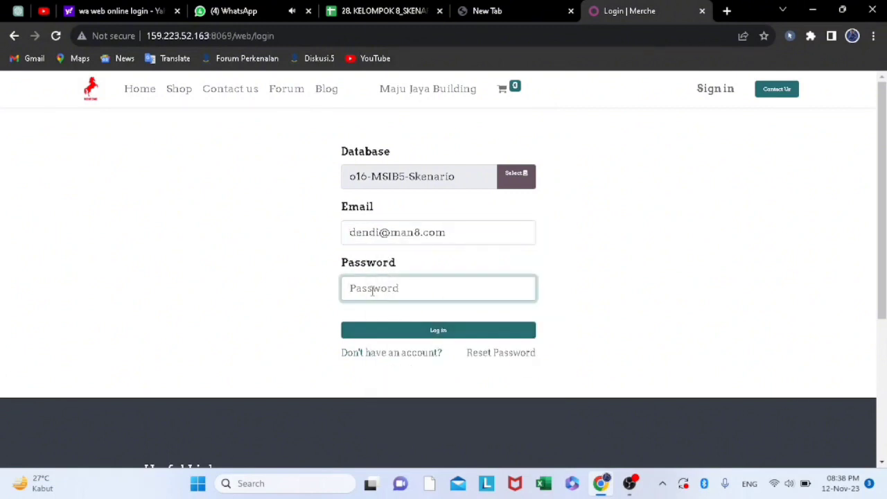
type("1")
left_click(439, 332)
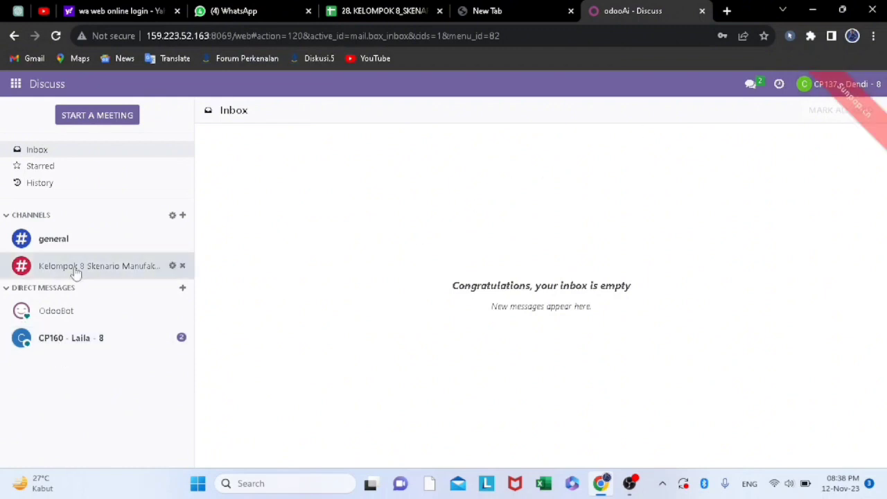
Step: Download "Production Order - WH_MO_00078 (2).pdf" from the Admin Manufacture colleague's direct message and open it
left_click(83, 350)
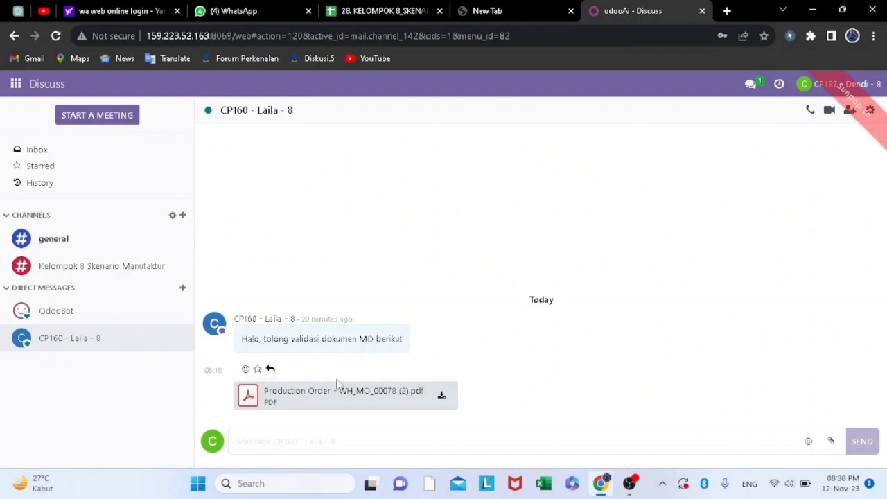
left_click(431, 403)
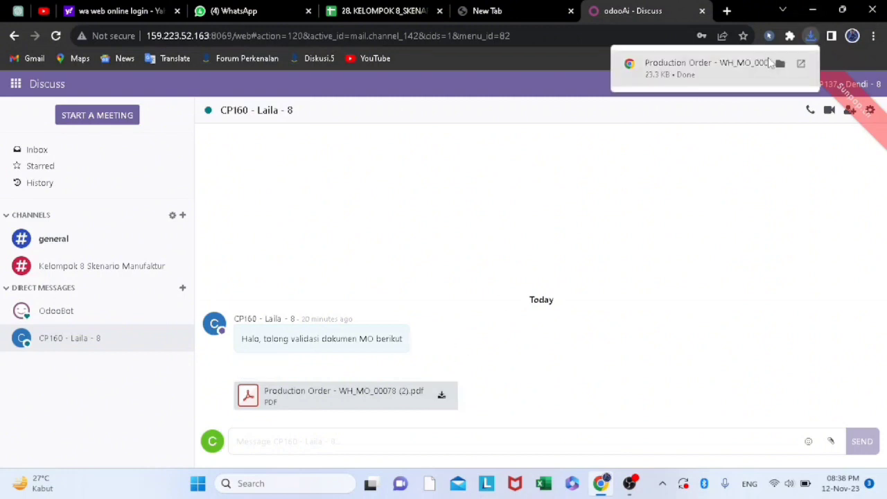
left_click(760, 65)
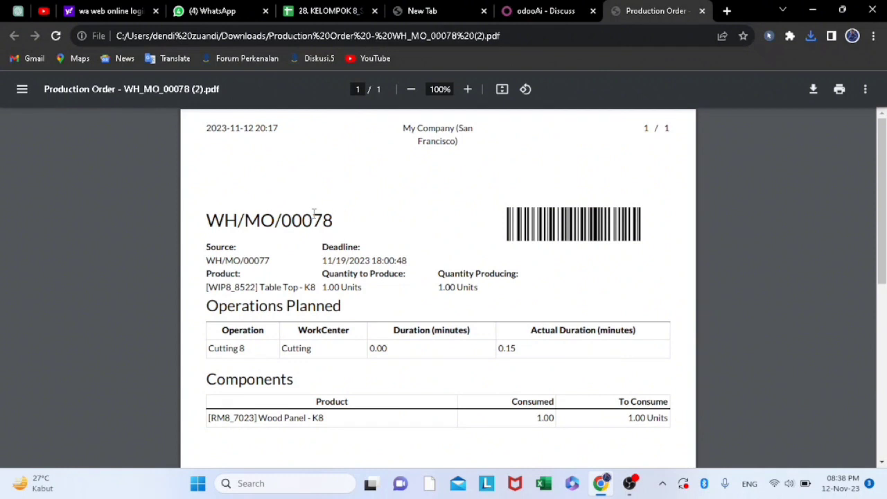
Step: Copy the order reference WH/MO/00078 from the heading of the Production Order PDF
left_click_drag(338, 219, 205, 221)
key("super+c")
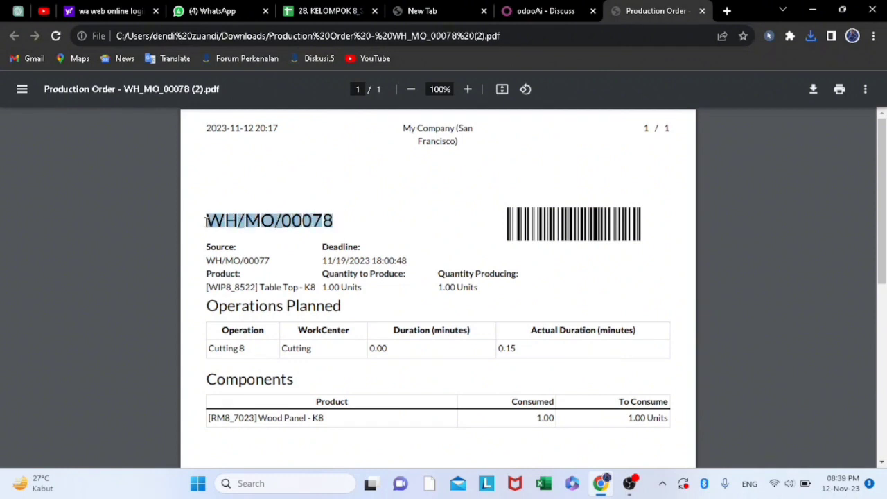
right_click(218, 221)
left_click(256, 236)
Step: In Odoo, open the Manufacturing Orders list, sort it by Reference in descending order and remove the To Do filter
left_click(571, 12)
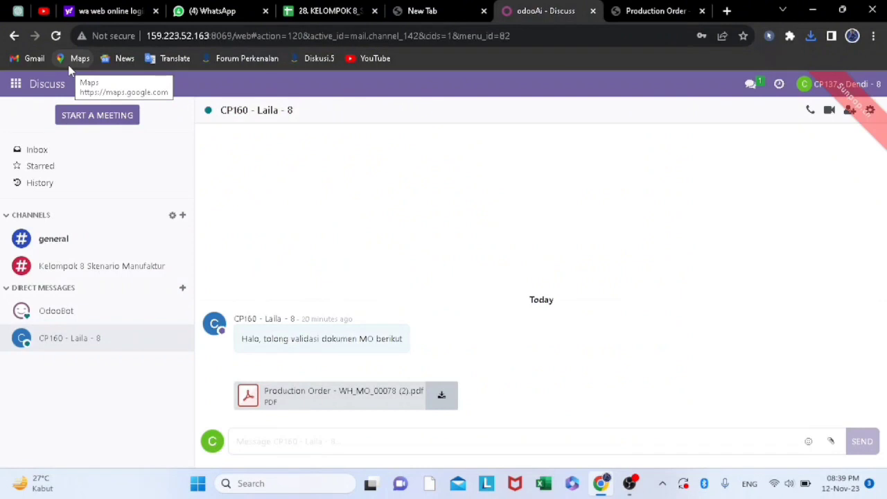
left_click(16, 84)
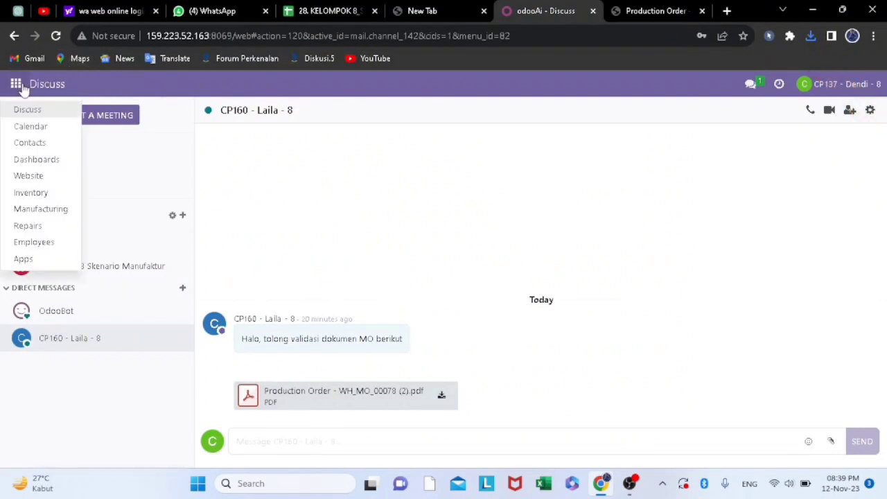
left_click(44, 211)
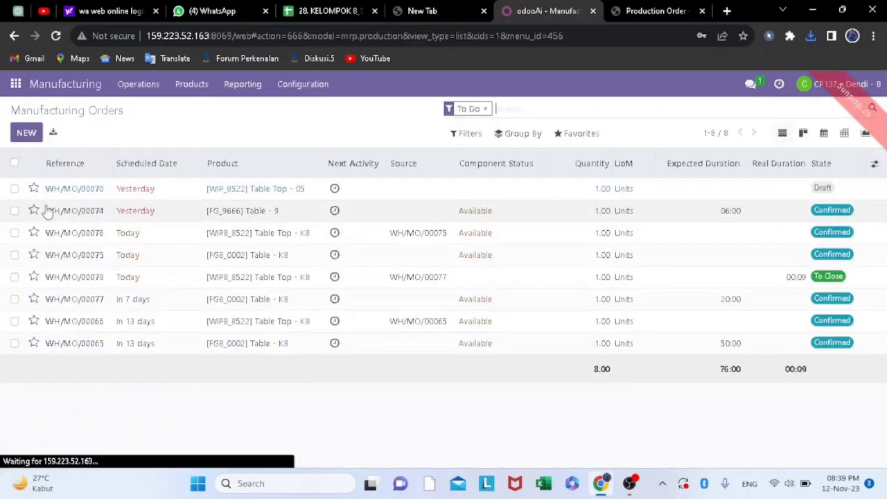
left_click(104, 166)
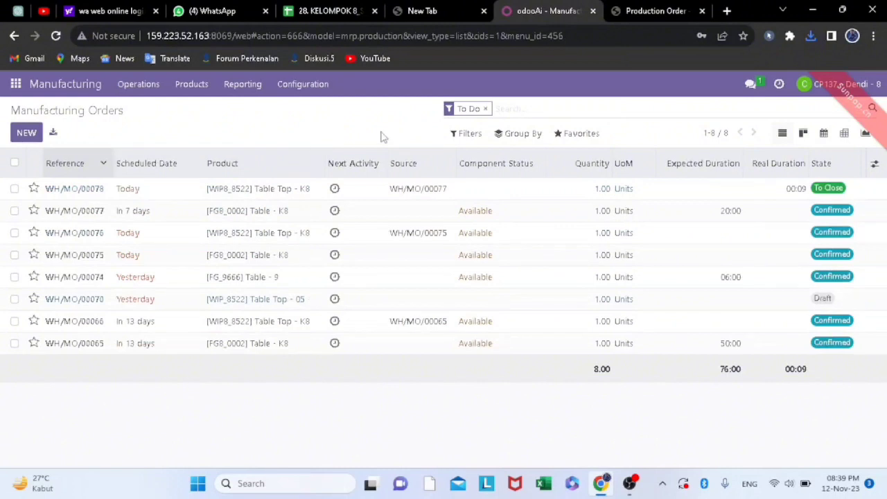
left_click(485, 109)
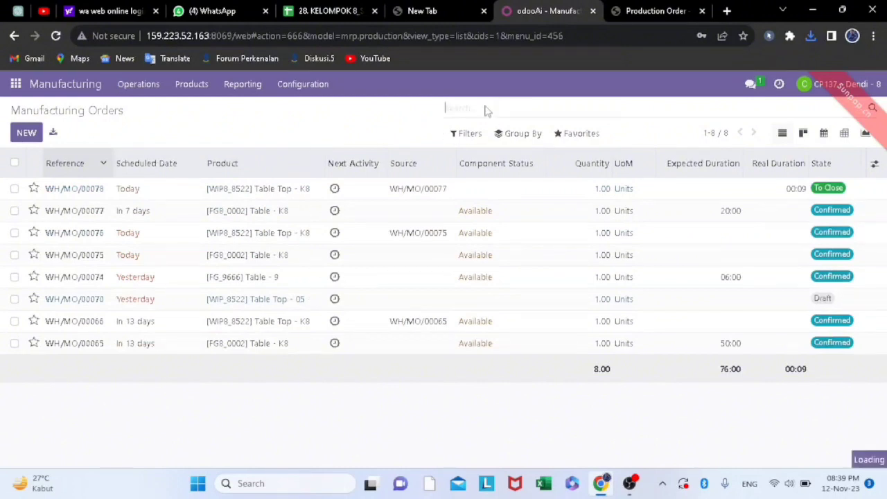
right_click(485, 107)
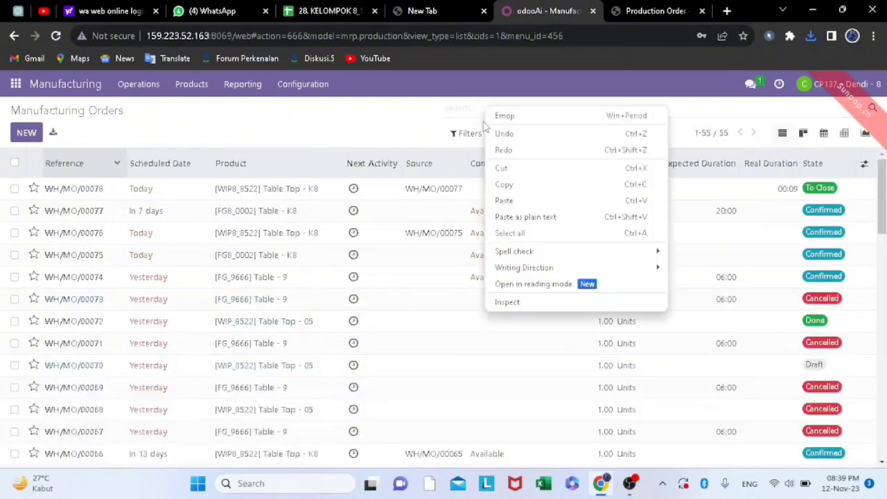
left_click(510, 201)
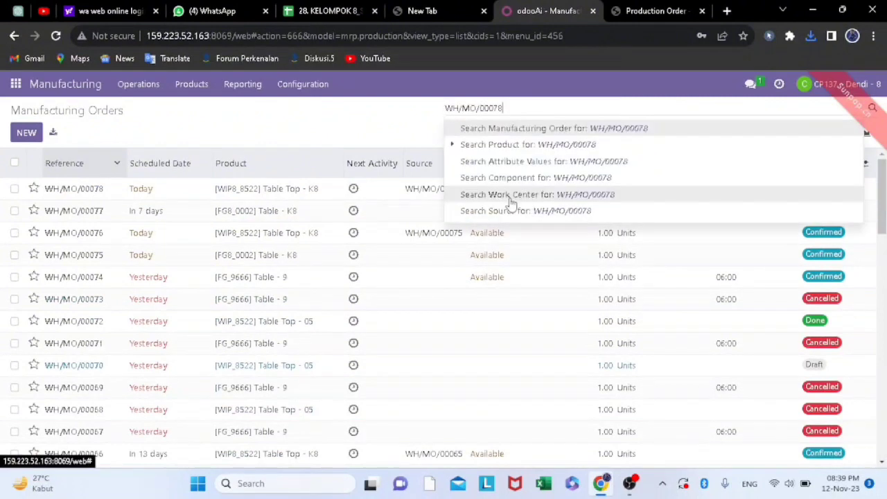
left_click(519, 194)
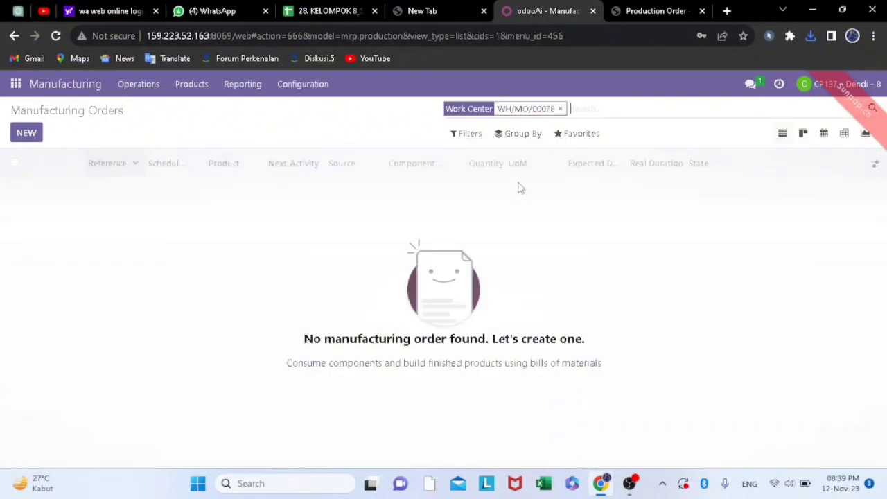
left_click(560, 110)
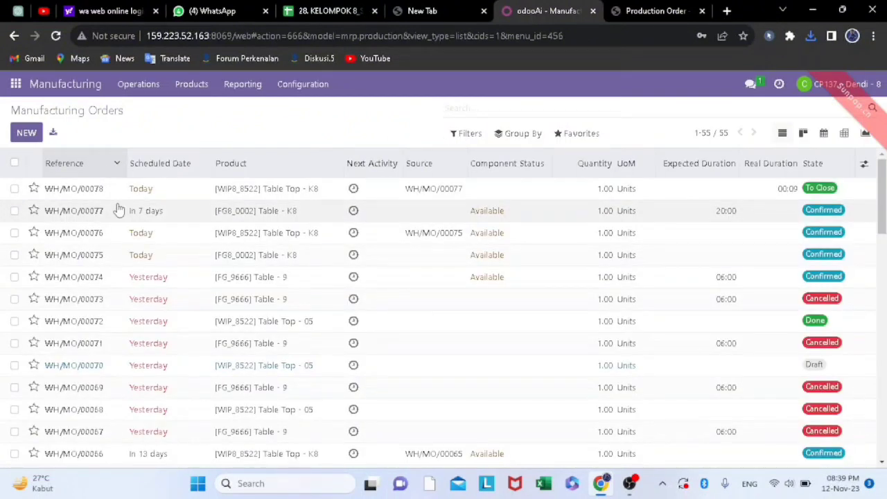
Step: Check the reference in the Production Order PDF and open manufacturing order WH/MO/00078 from the list
left_click(636, 11)
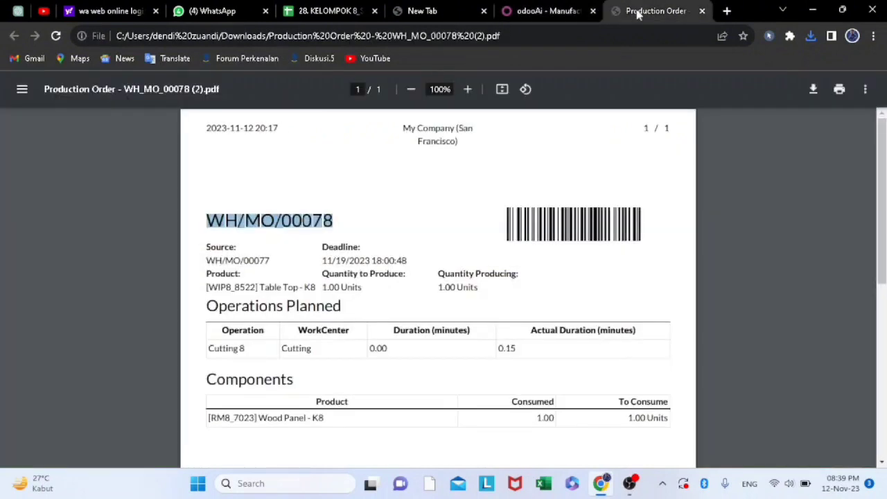
left_click(540, 11)
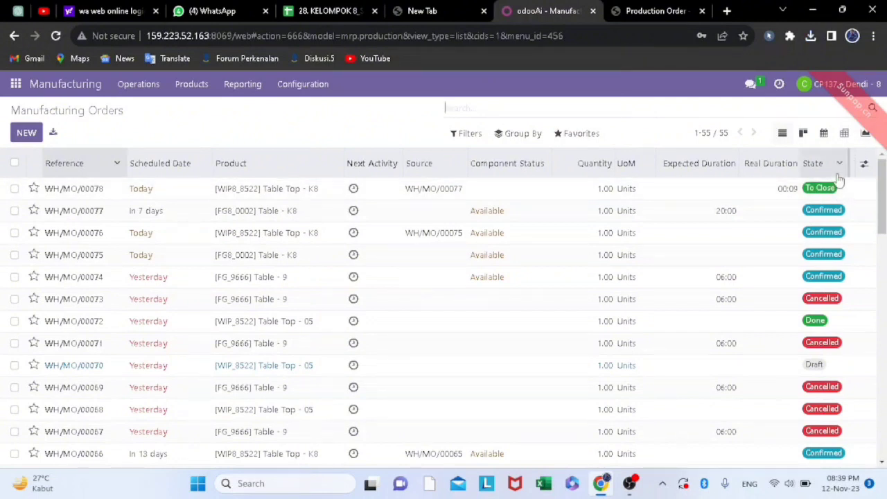
double_click(91, 189)
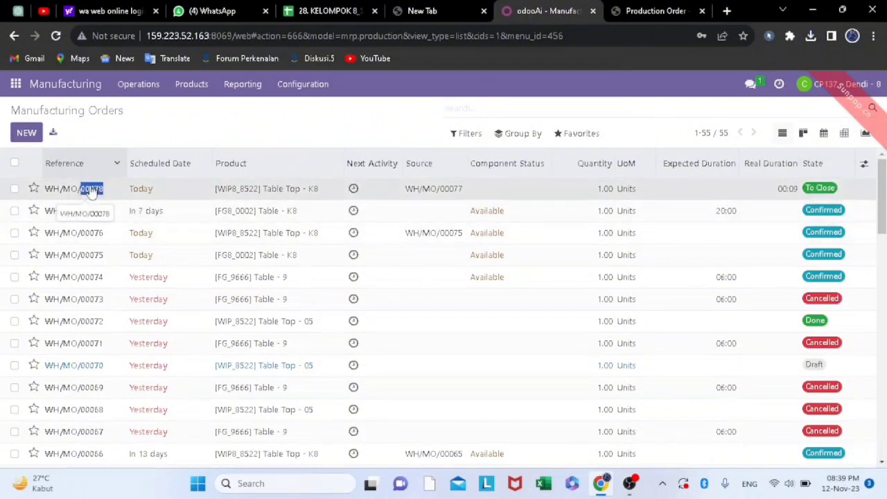
left_click(115, 192)
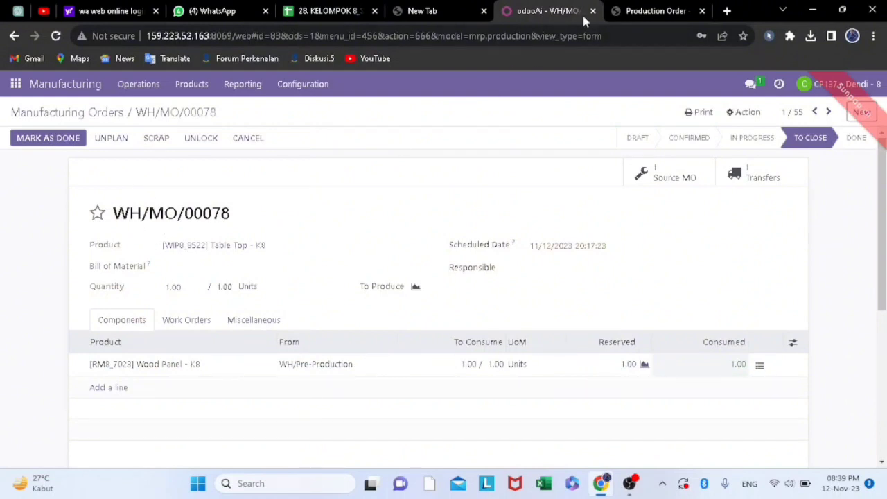
Step: Compare WH/MO/00078 with its Production Order PDF and mark the order as done
left_click(655, 11)
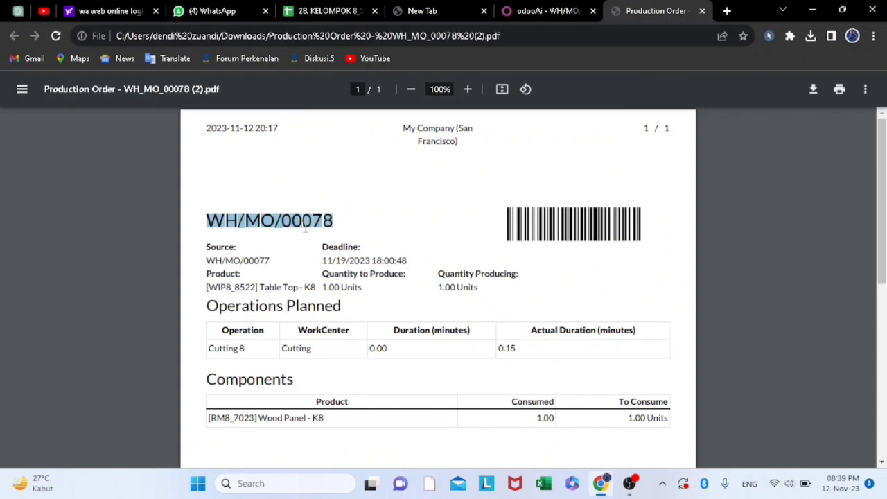
left_click(553, 12)
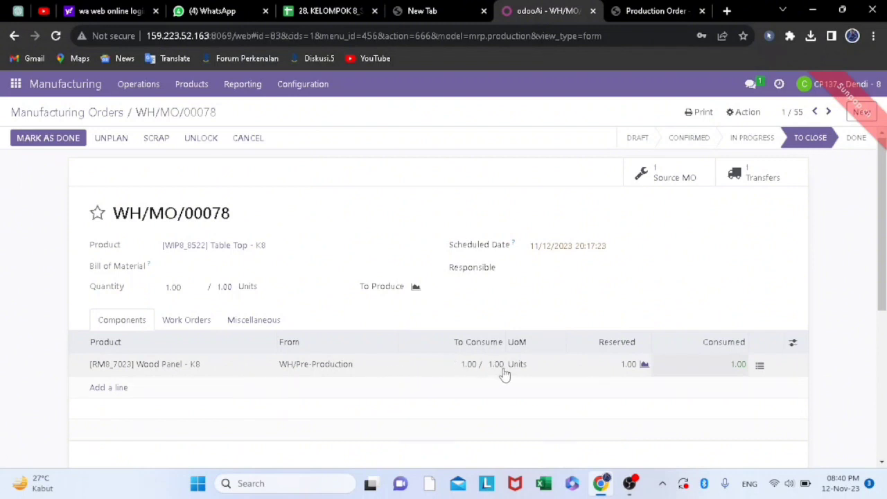
left_click(647, 12)
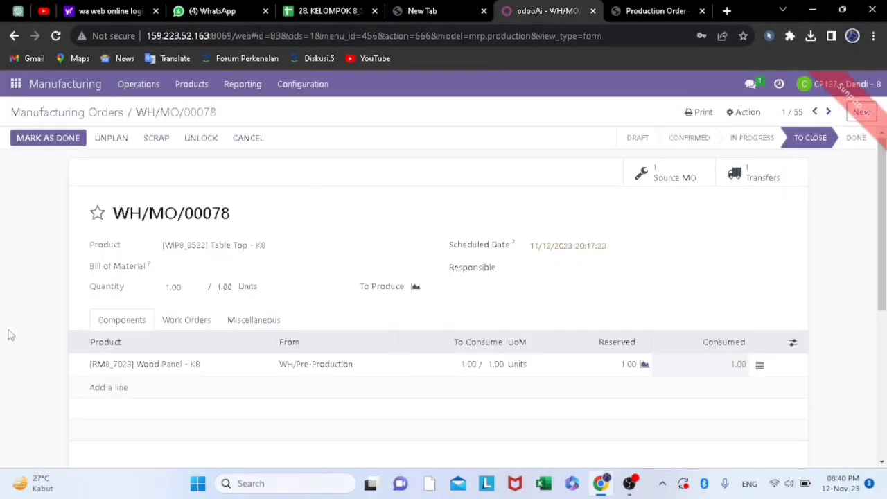
left_click(53, 139)
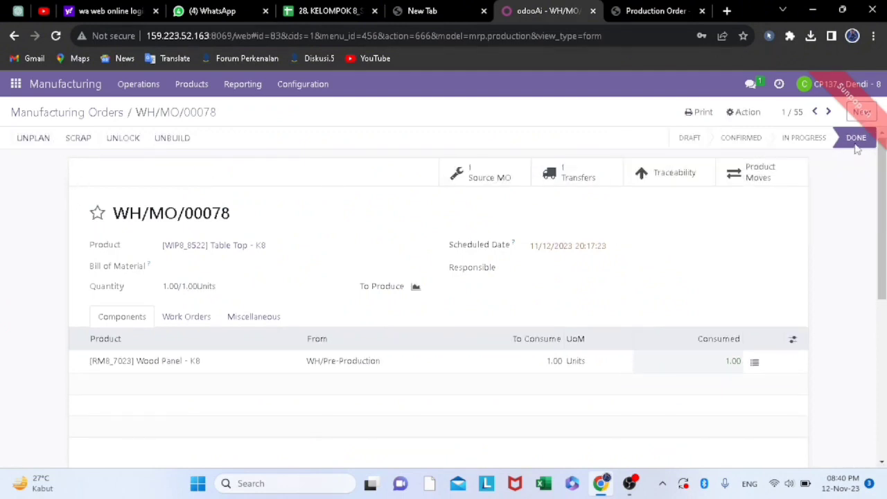
Step: Print the Production Order PDF of the completed WH/MO/00078 and open it
left_click(701, 113)
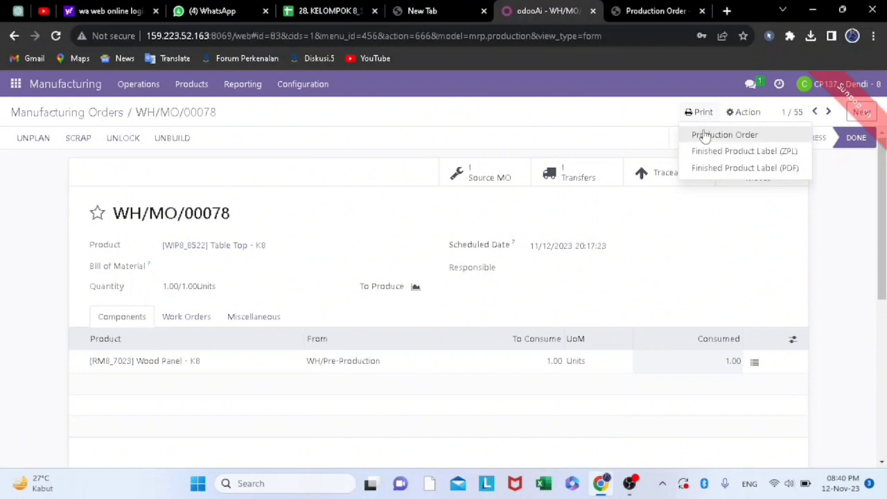
left_click(705, 115)
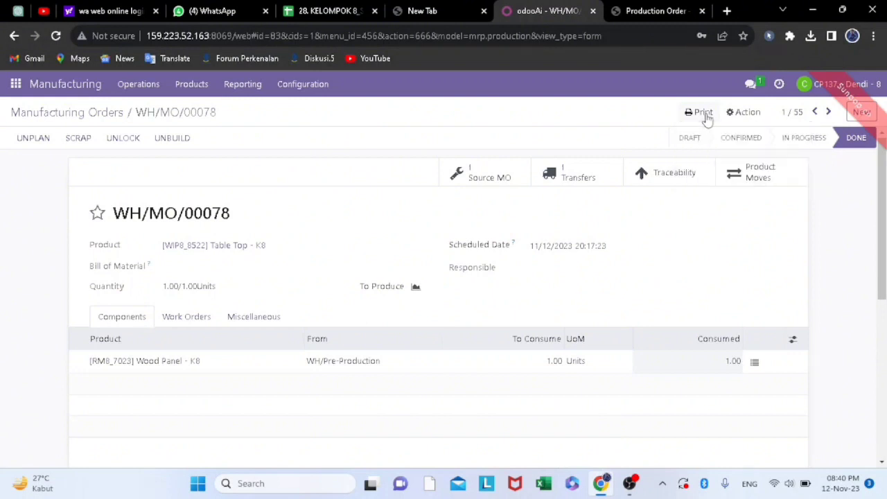
left_click(705, 115)
left_click(714, 132)
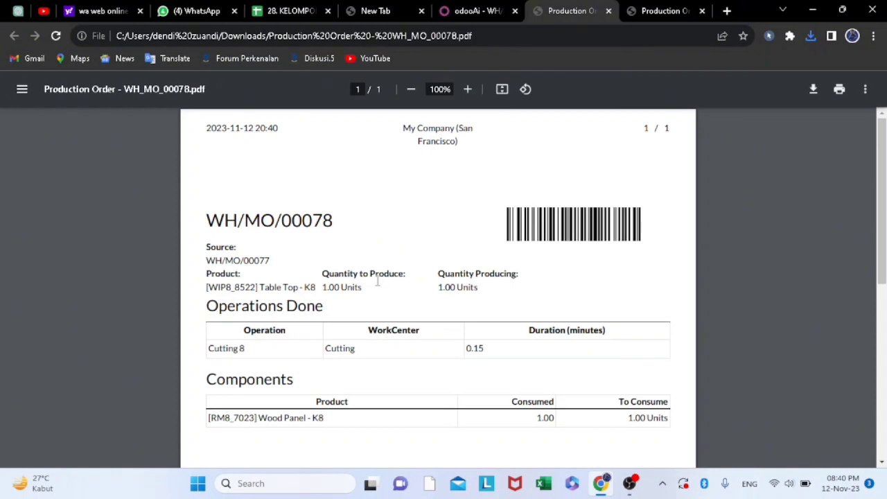
Step: Capture the WH/MO/00078 order page in Odoo as a rectangular screen snip and open the capture in Snipping Tool
left_click(478, 10)
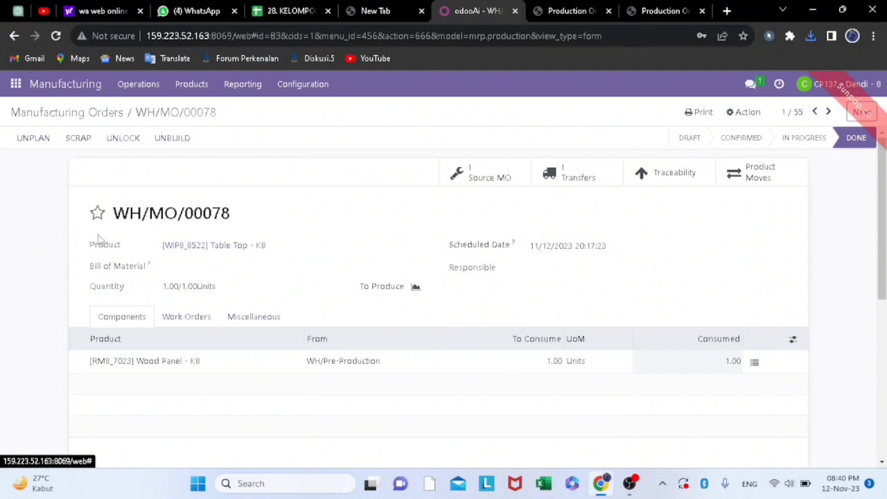
key("super+shift+s")
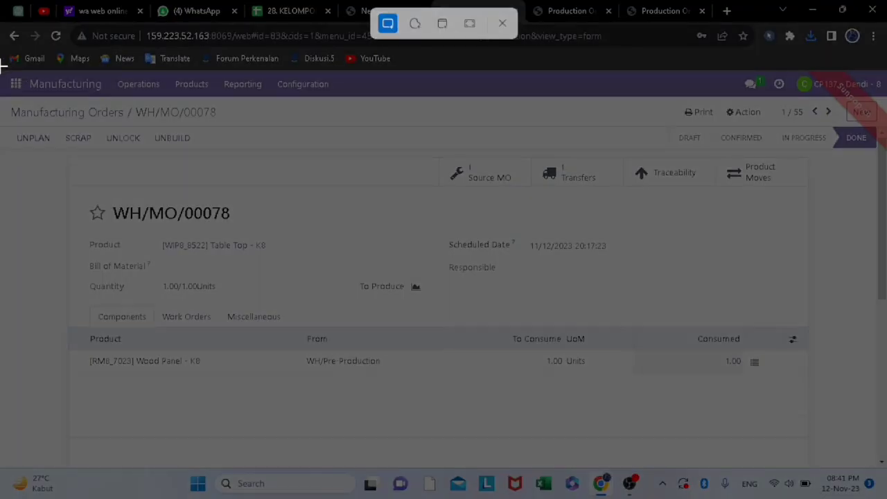
left_click_drag(2, 65, 773, 222)
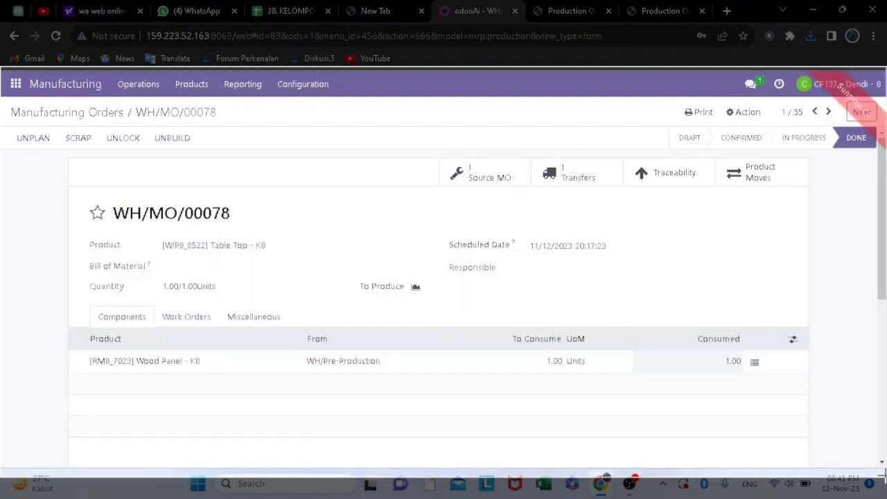
left_click_drag(881, 458, 881, 458)
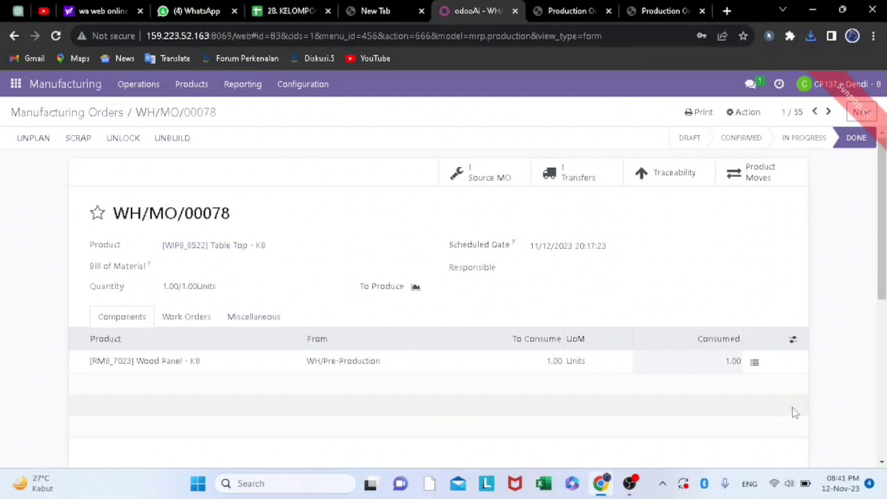
left_click(796, 379)
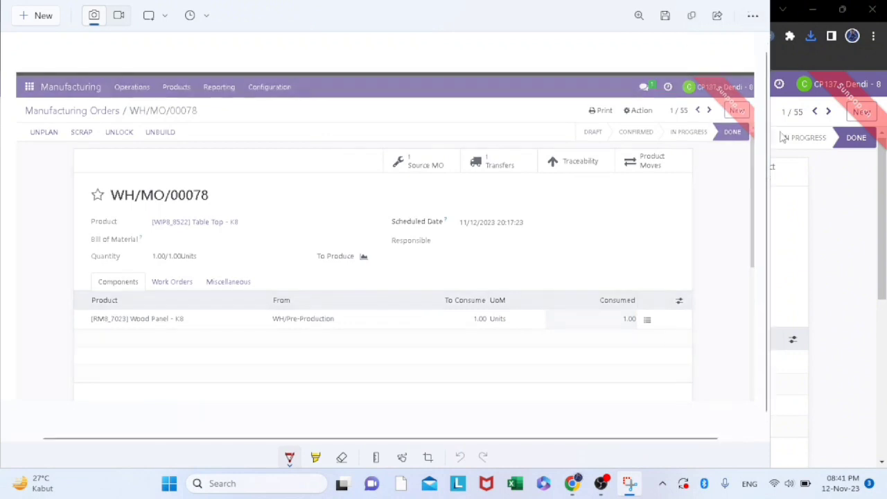
Step: Return to Odoo, open the chat with the colleague who requested the MO validation, and paste in the captured WH/MO/00078 screenshot
left_click(825, 187)
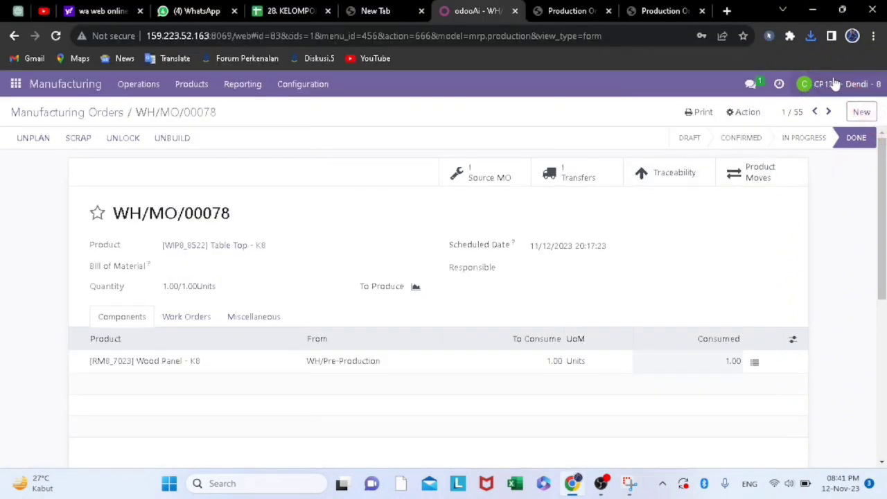
left_click(751, 84)
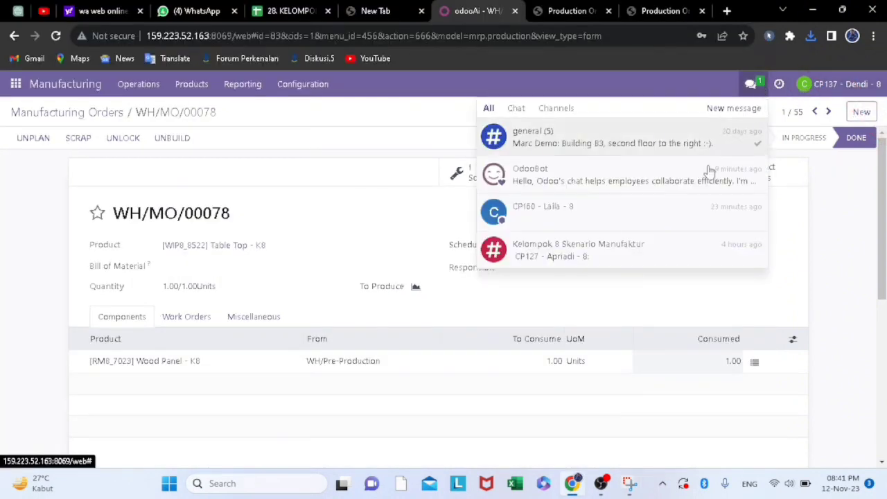
left_click(633, 210)
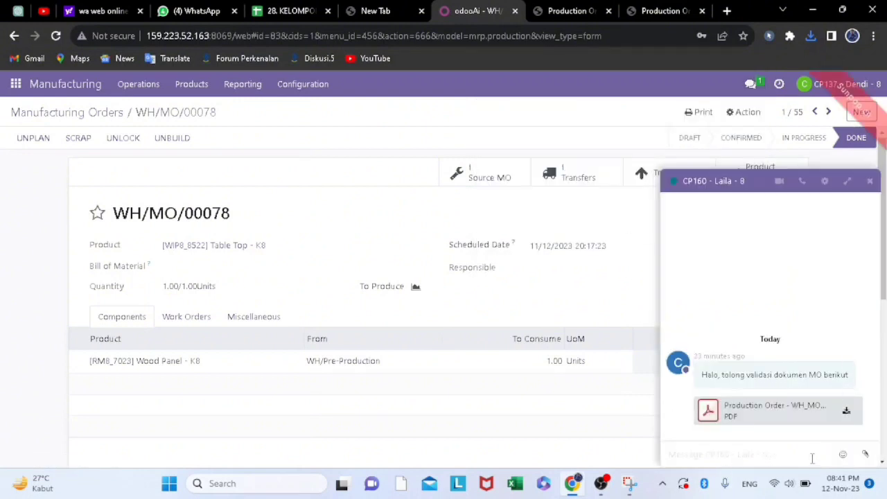
right_click(682, 458)
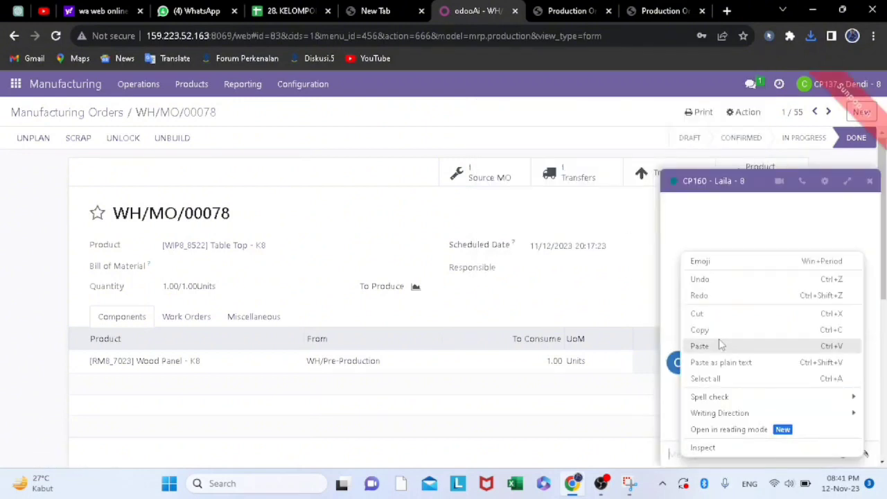
left_click(718, 345)
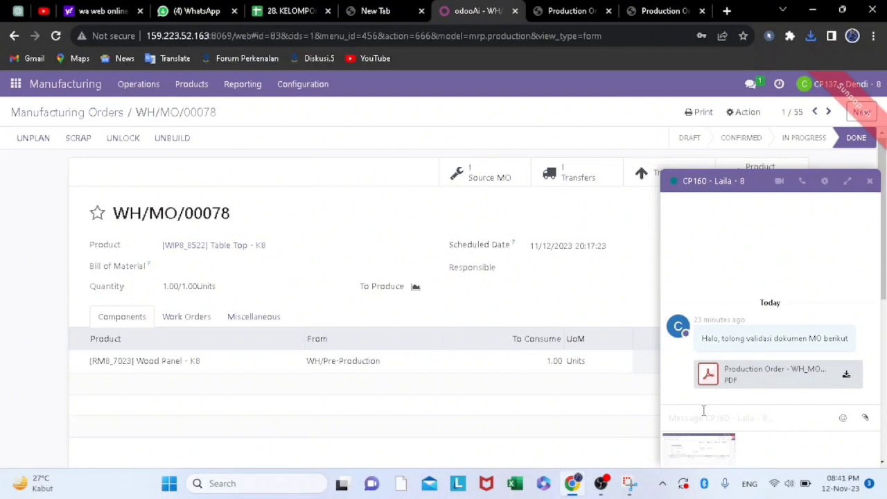
Step: Send the colleague the message "saya sudah melakukan validasi MO tersebut" together with the attached screenshot
type("saya sudah melakukan validasi M")
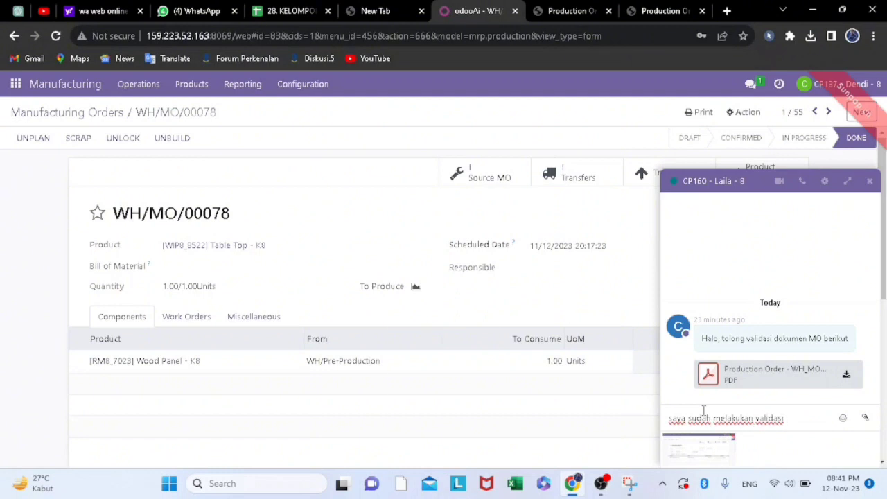
key("Caps_Lock")
type("MO")
key("Caps_Lock")
type("O")
key("Caps_Lock")
type("tersebut")
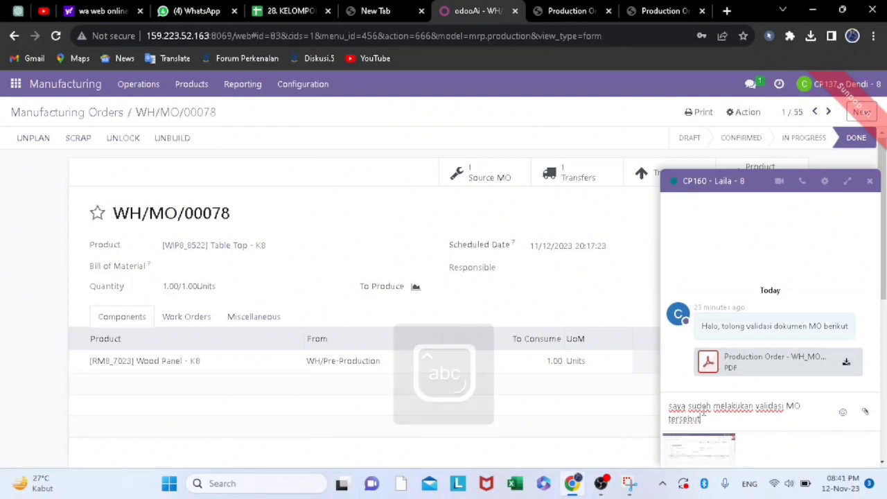
key("Return")
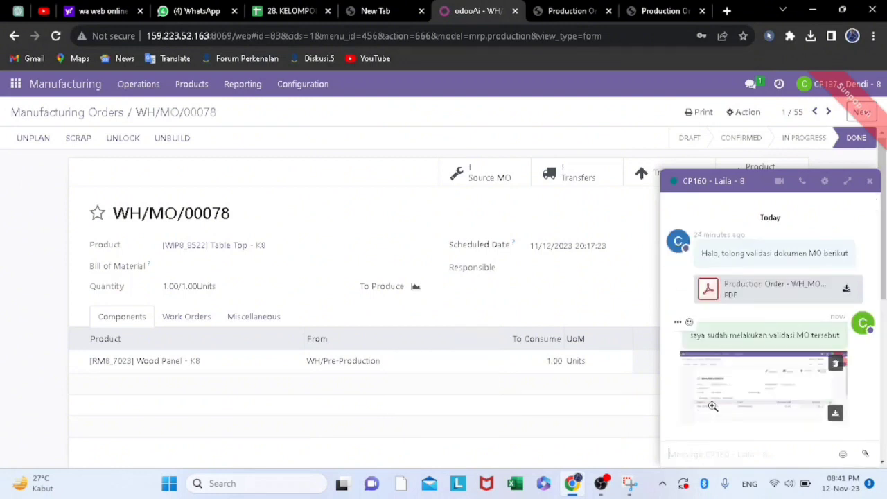